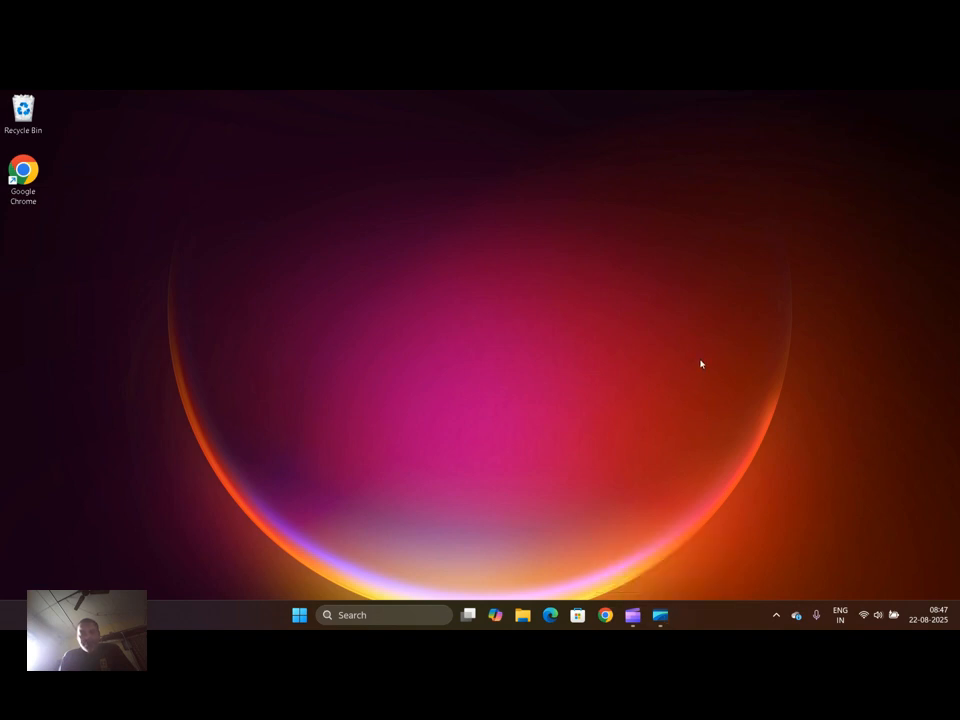
Open Google Chrome with the first profile and go to the Google homepage
{"action": "left_click", "coordinate": [605, 614]}
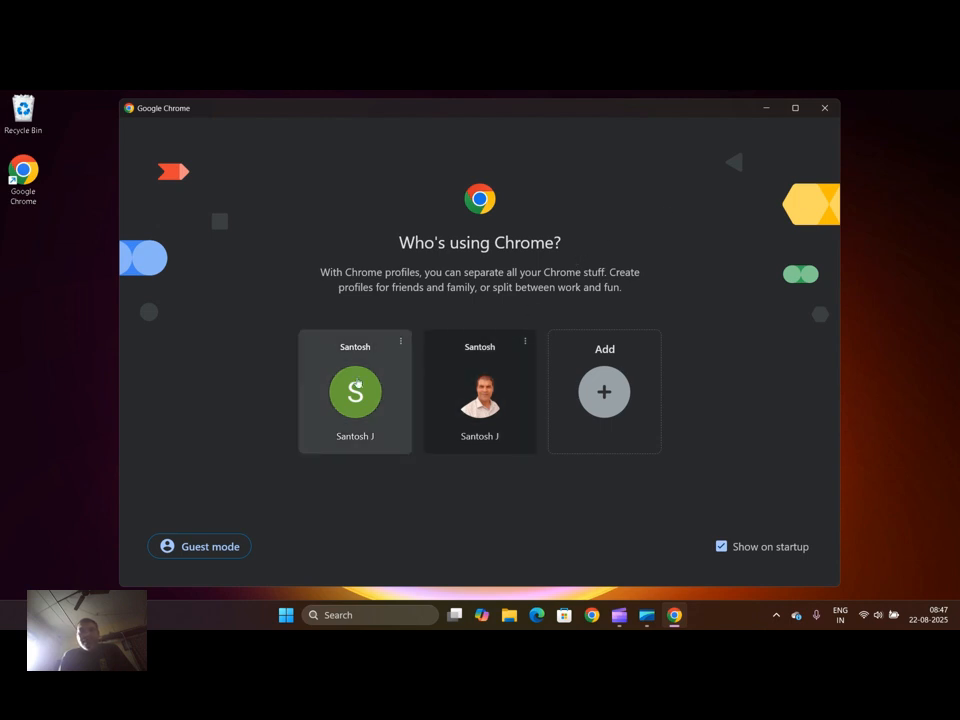
{"action": "left_click", "coordinate": [357, 381]}
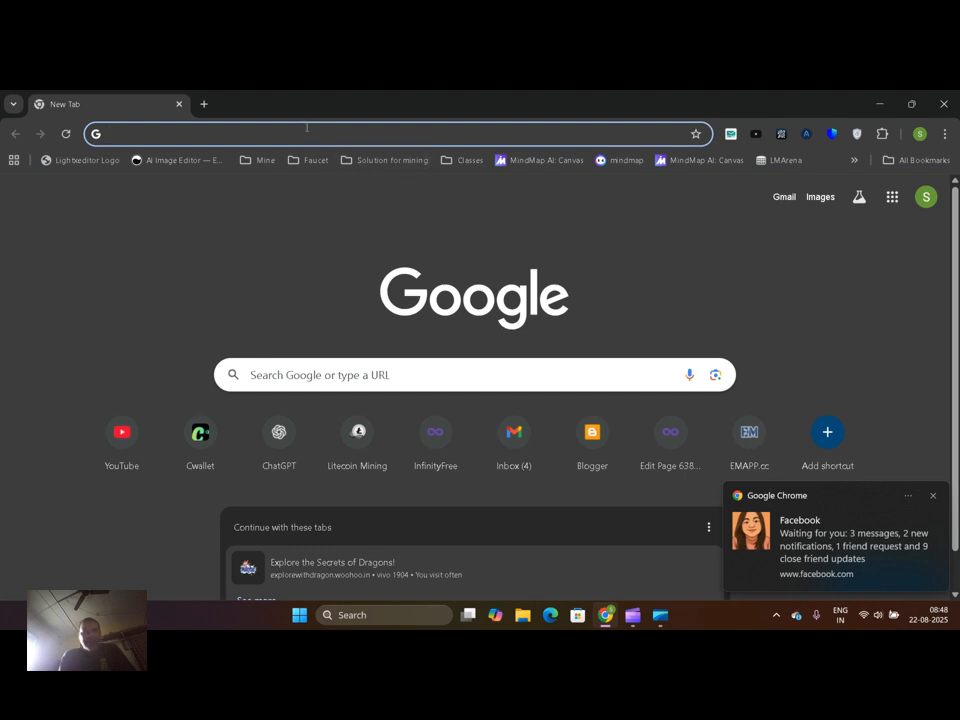
{"action": "type", "text": "google"}
{"action": "key", "text": "Return"}
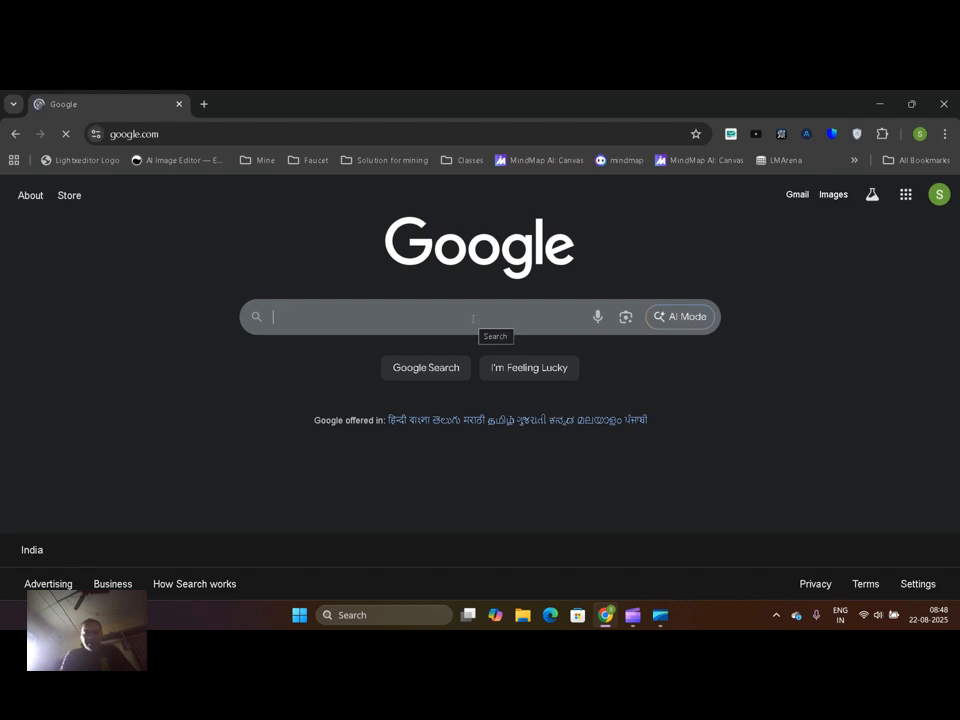
Search Google for "tastewp" and open the TasteWP website from the results
{"action": "type", "text": "tas"}
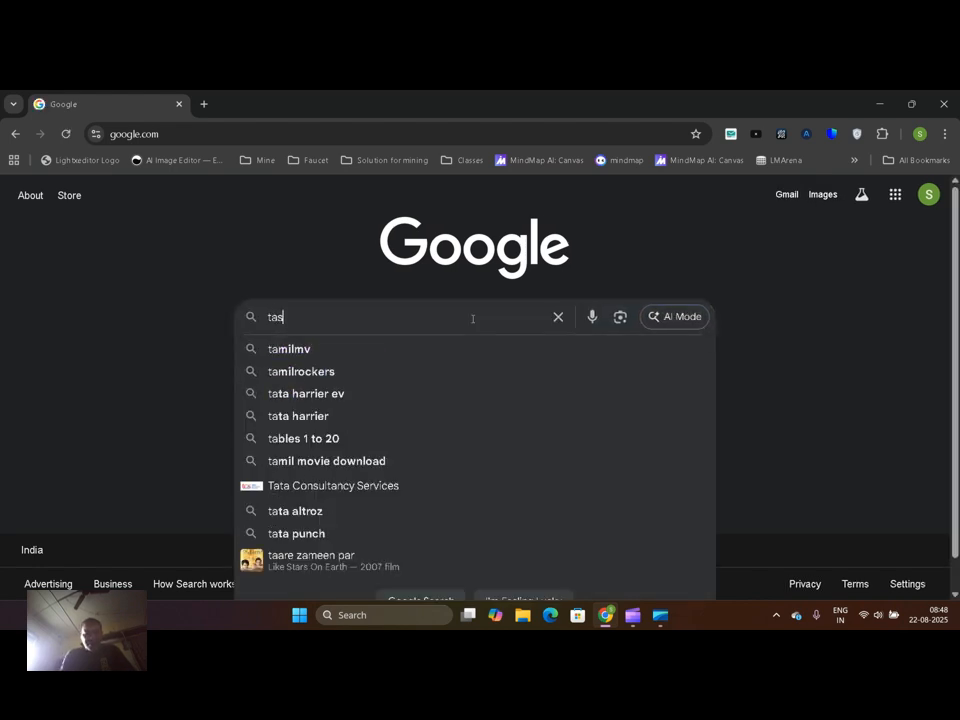
{"action": "type", "text": "tewp"}
{"action": "key", "text": "Return"}
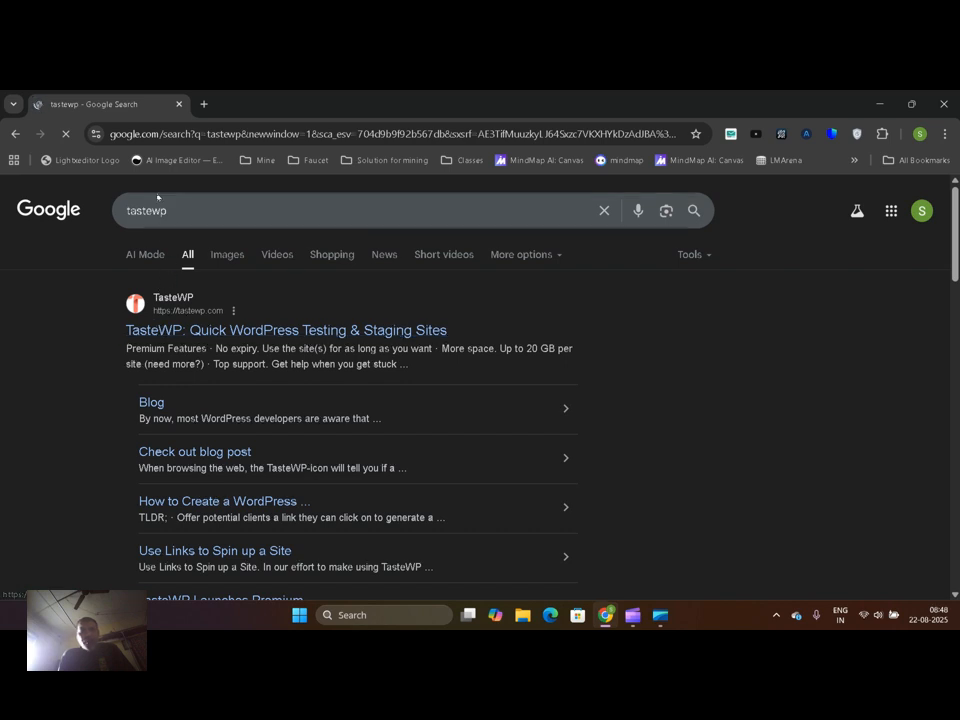
{"action": "left_click", "coordinate": [214, 332]}
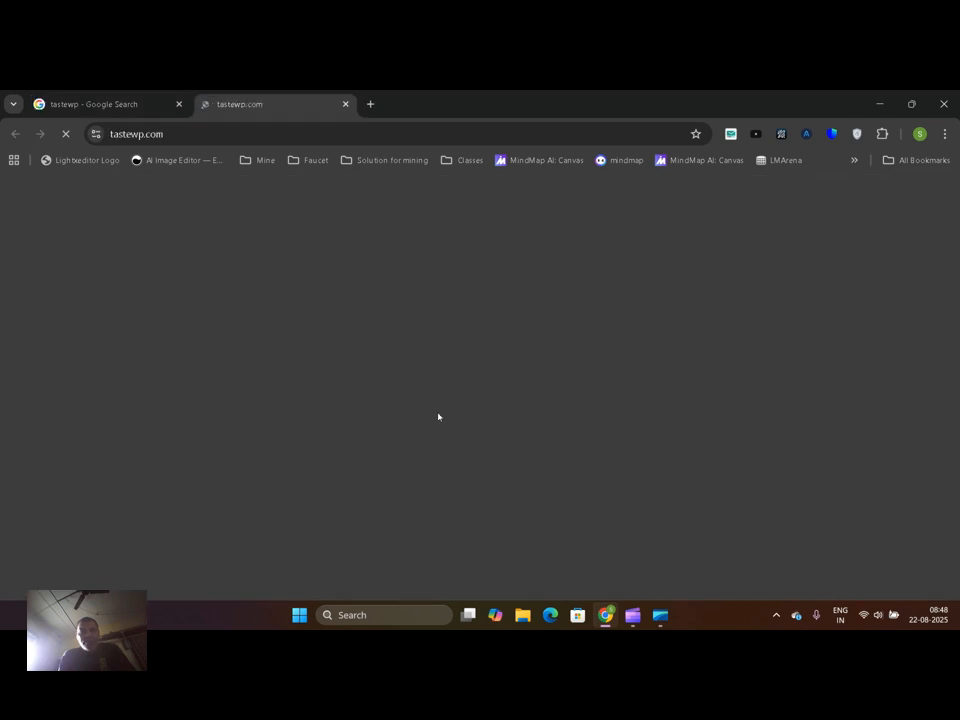
{"action": "left_click", "coordinate": [60, 100]}
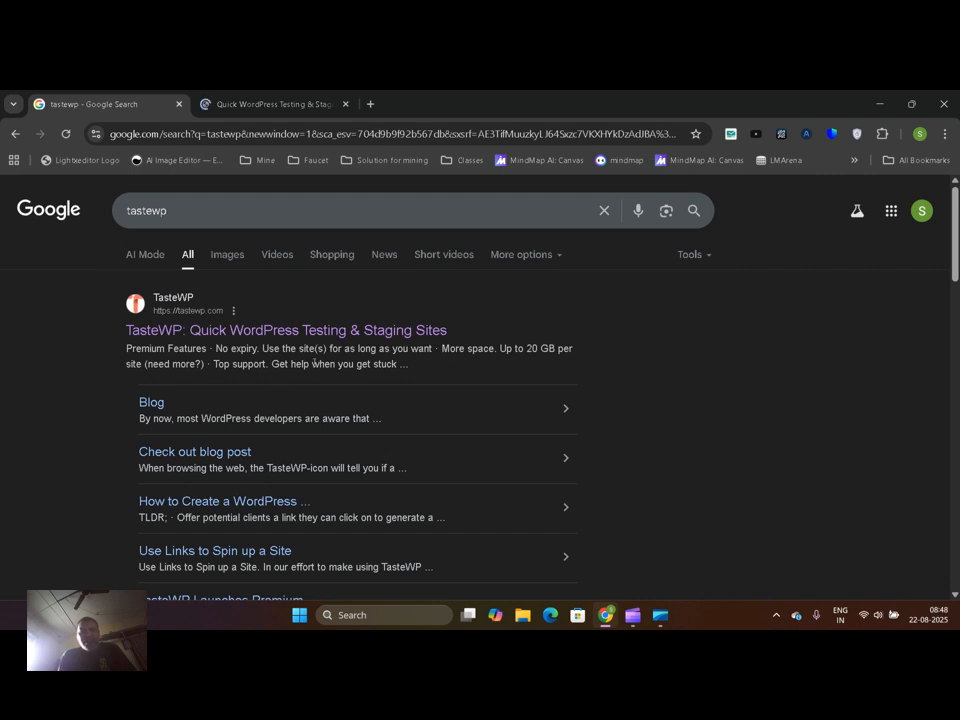
{"action": "left_click", "coordinate": [264, 93]}
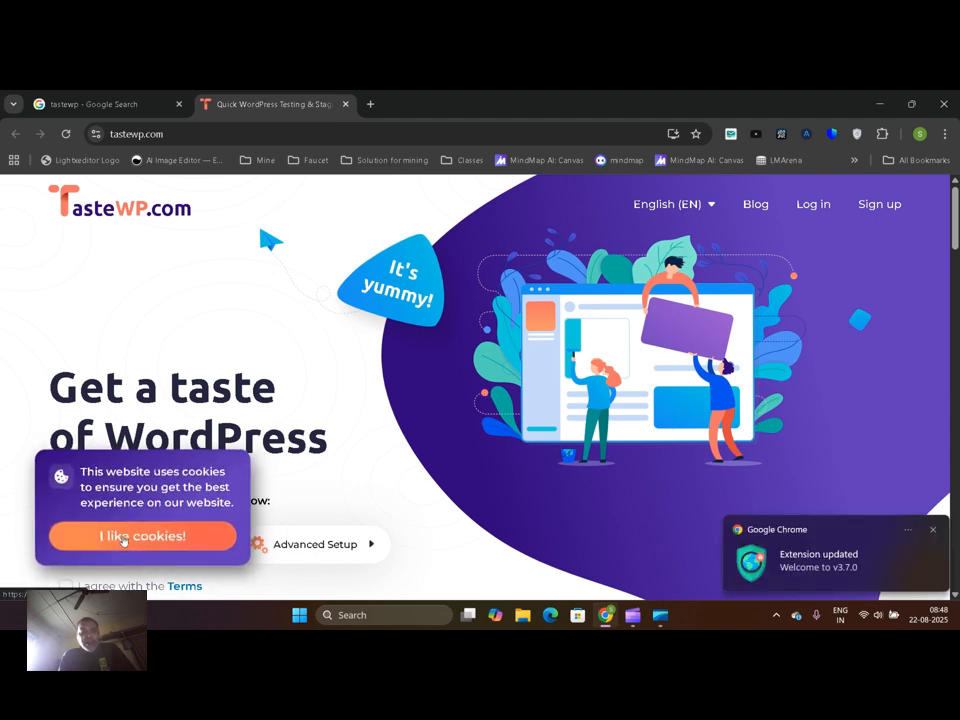
Accept the cookies and the terms on TasteWP, and set up a new WordPress instance without signing up
{"action": "left_click", "coordinate": [130, 538]}
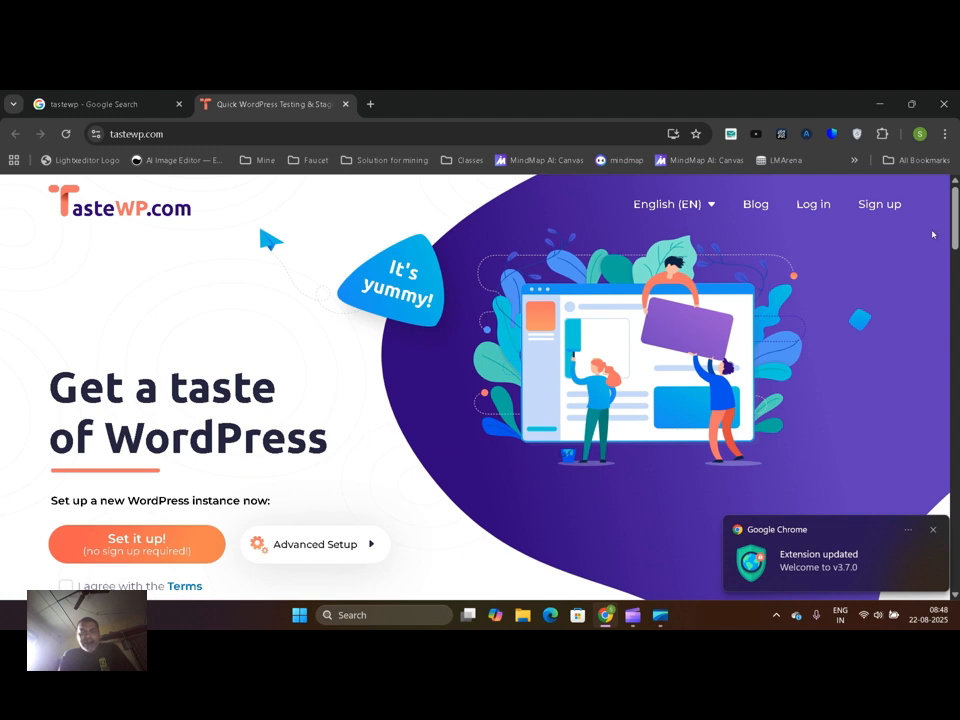
{"action": "scroll", "coordinate": [126, 515], "scroll_direction": "down", "scroll_amount": 1}
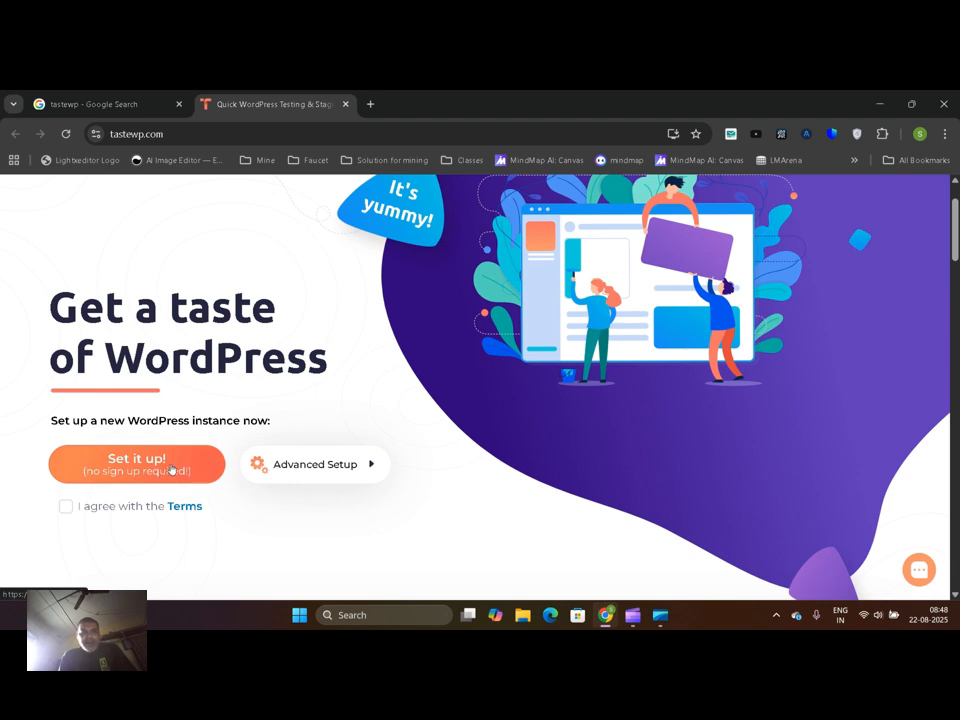
{"action": "left_click", "coordinate": [65, 507]}
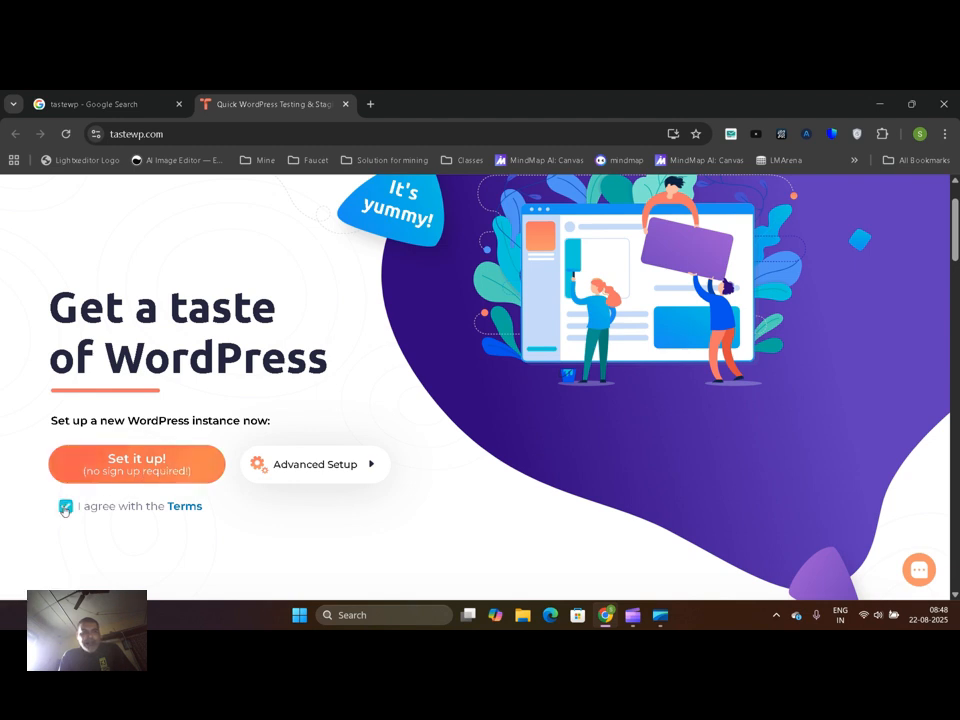
{"action": "left_click", "coordinate": [145, 472]}
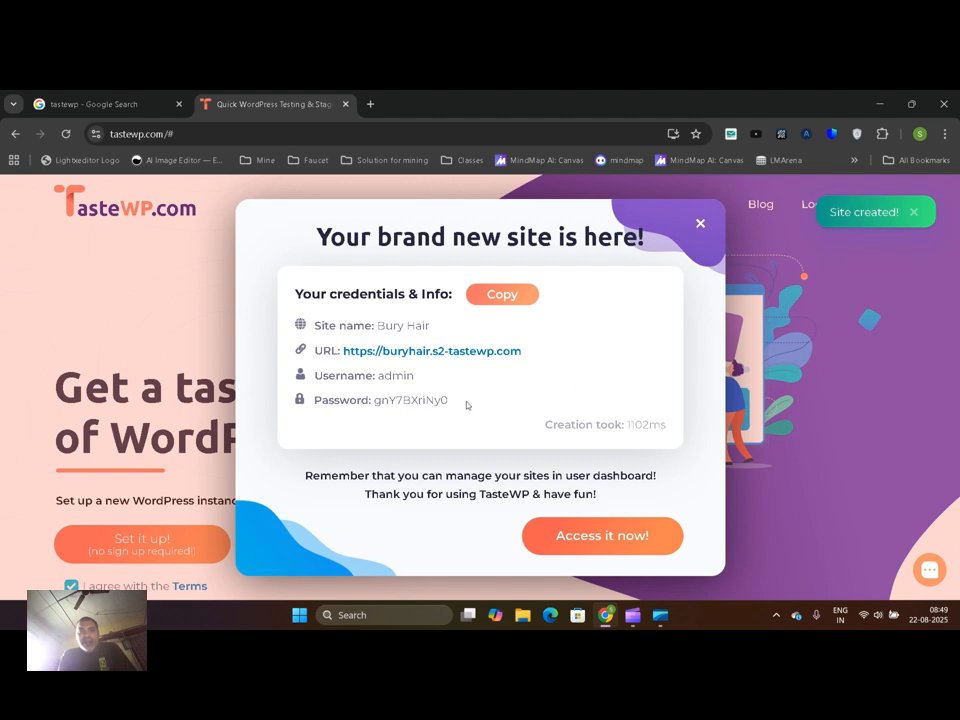
Open the new site's admin dashboard from its URL in the credentials and view the site's front page
{"action": "left_click", "coordinate": [425, 353]}
{"action": "left_click", "coordinate": [420, 100]}
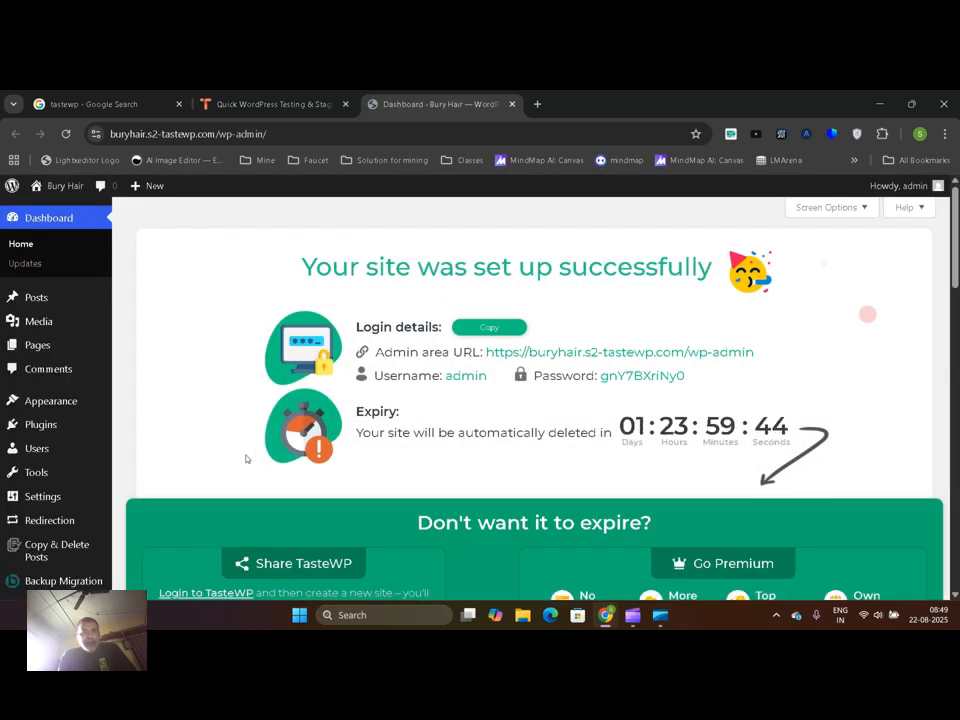
{"action": "mouse_move", "coordinate": [61, 187]}
{"action": "left_click", "coordinate": [60, 209]}
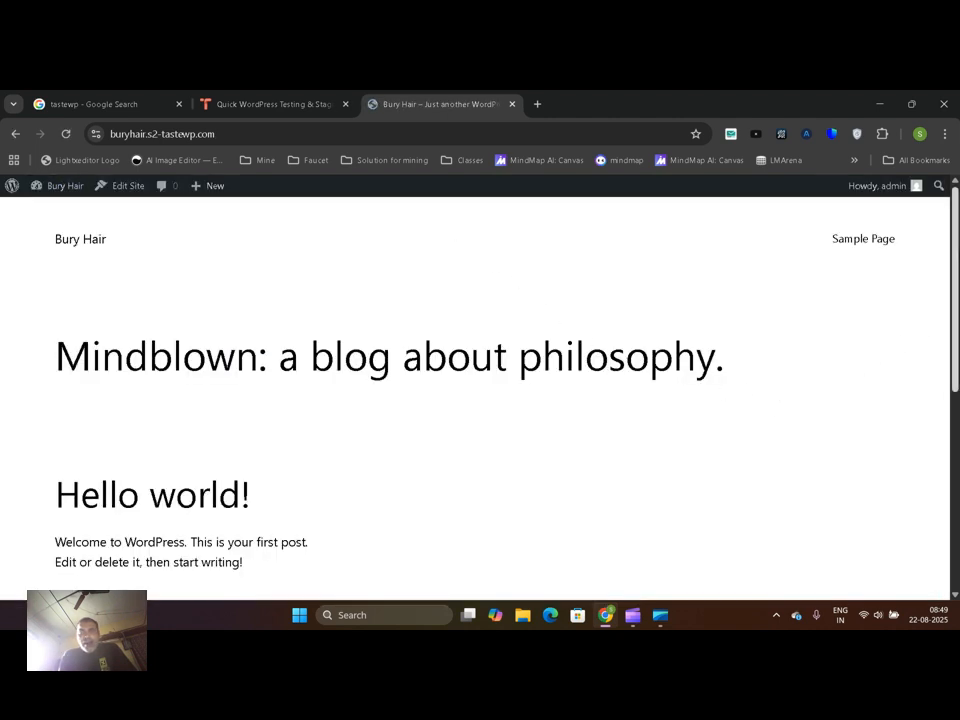
{"action": "scroll", "coordinate": [872, 363], "scroll_direction": "down", "scroll_amount": 6}
{"action": "scroll", "coordinate": [475, 398], "scroll_direction": "up", "scroll_amount": 6}
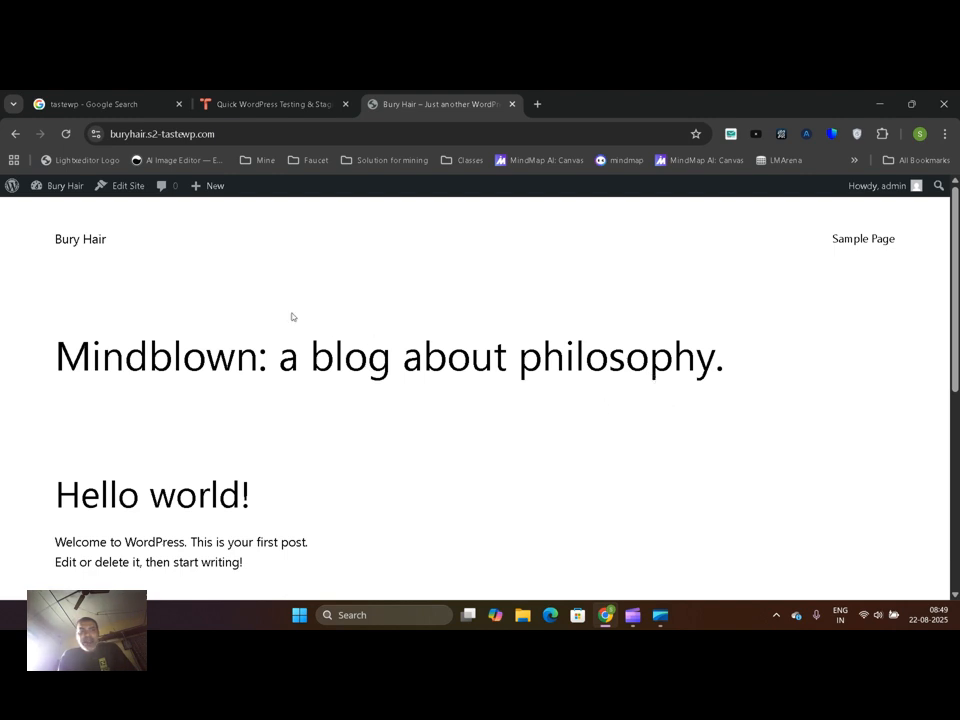
Reopen the dashboard from the TasteWP credentials URL in place of the old site tab and log out of WordPress
{"action": "mouse_move", "coordinate": [10, 187]}
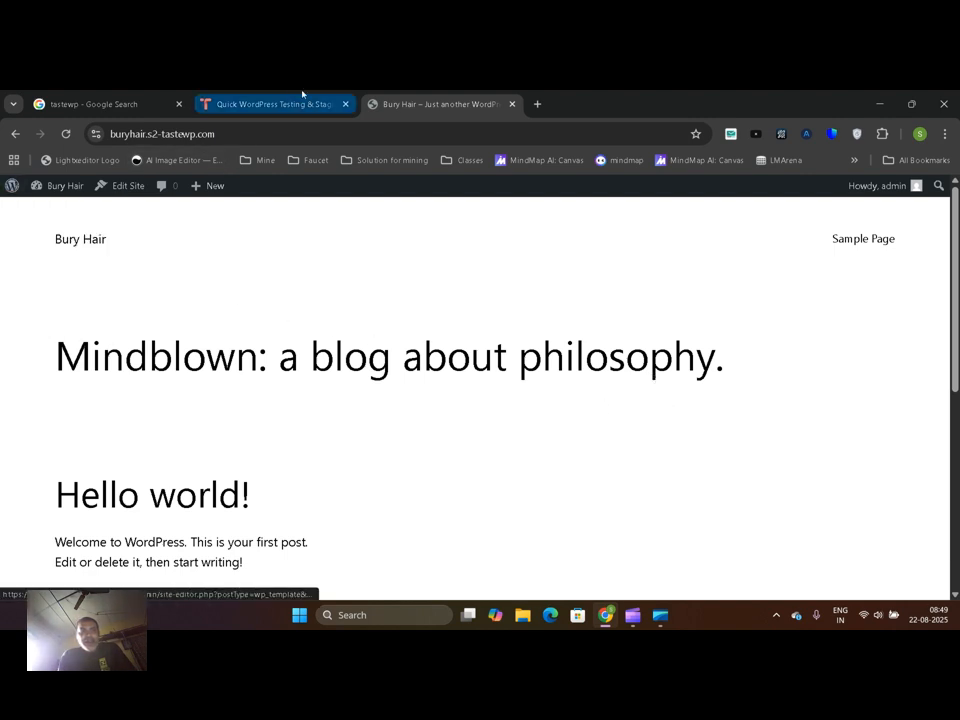
{"action": "left_click", "coordinate": [290, 103]}
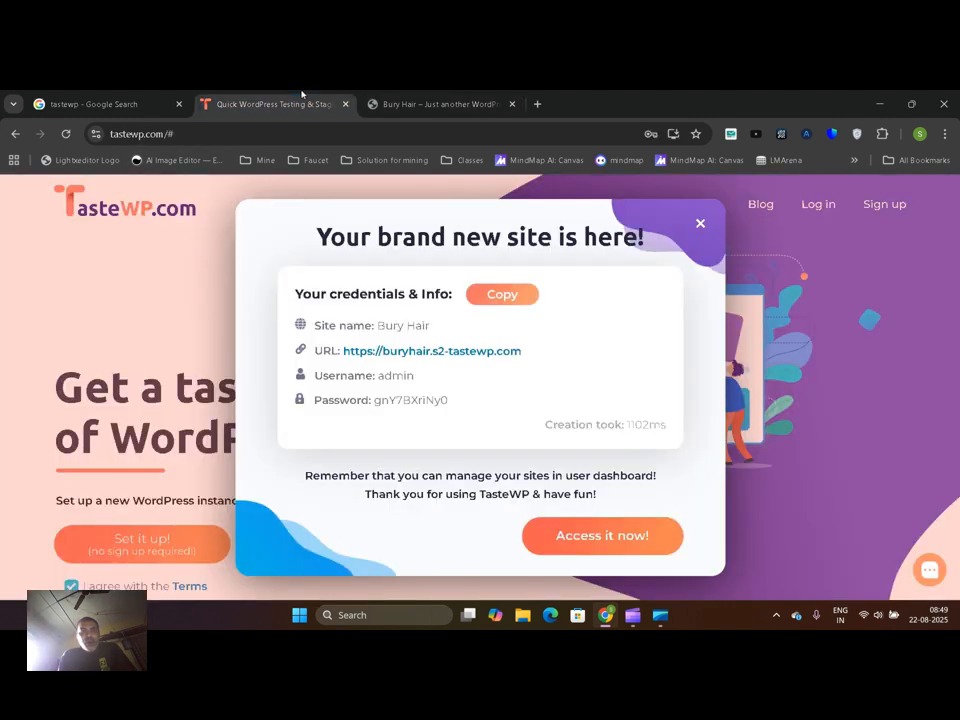
{"action": "middle_click", "coordinate": [407, 352]}
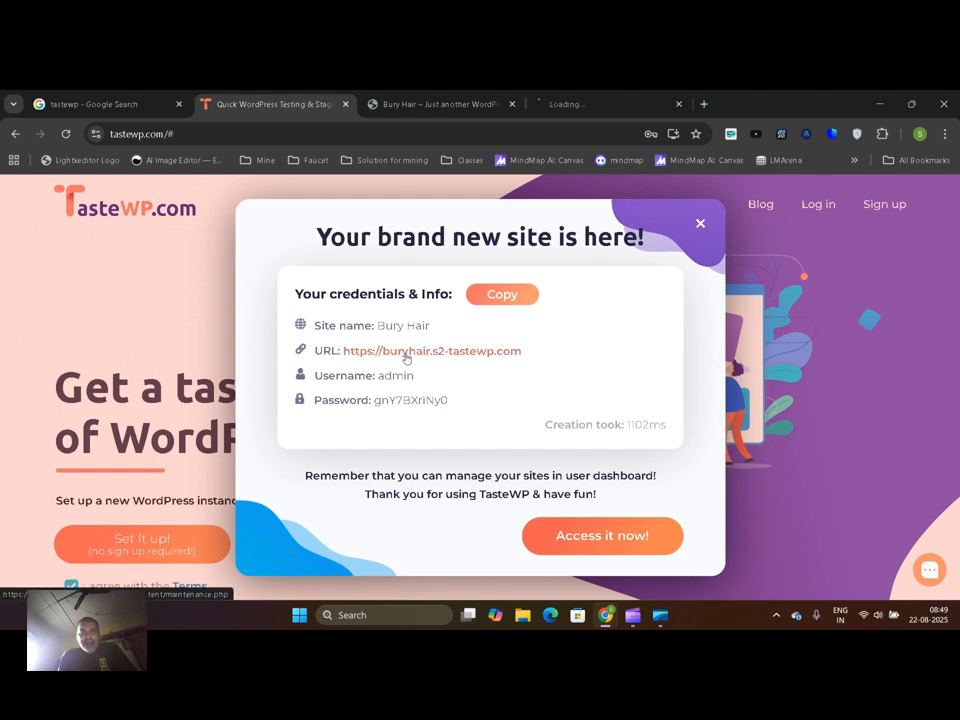
{"action": "left_click", "coordinate": [511, 104]}
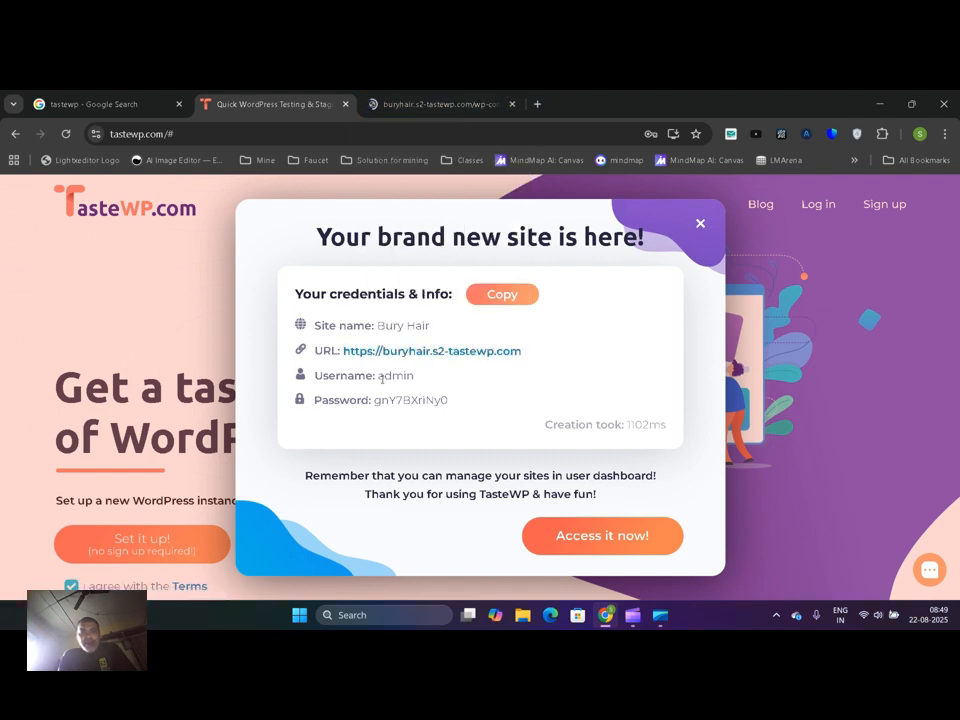
{"action": "left_click", "coordinate": [437, 101]}
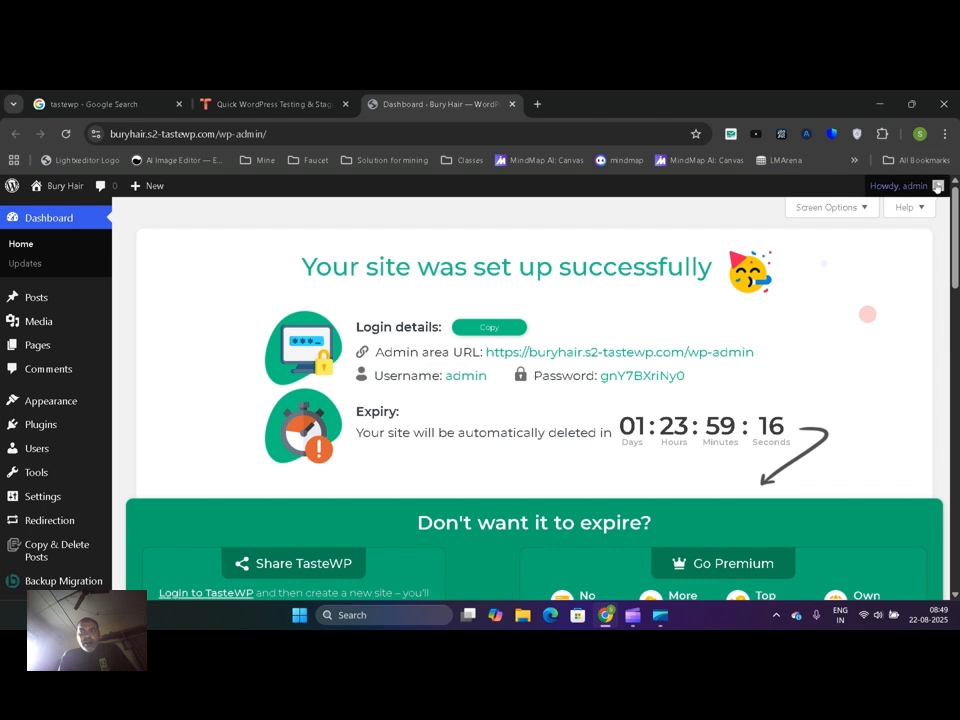
{"action": "mouse_move", "coordinate": [924, 189]}
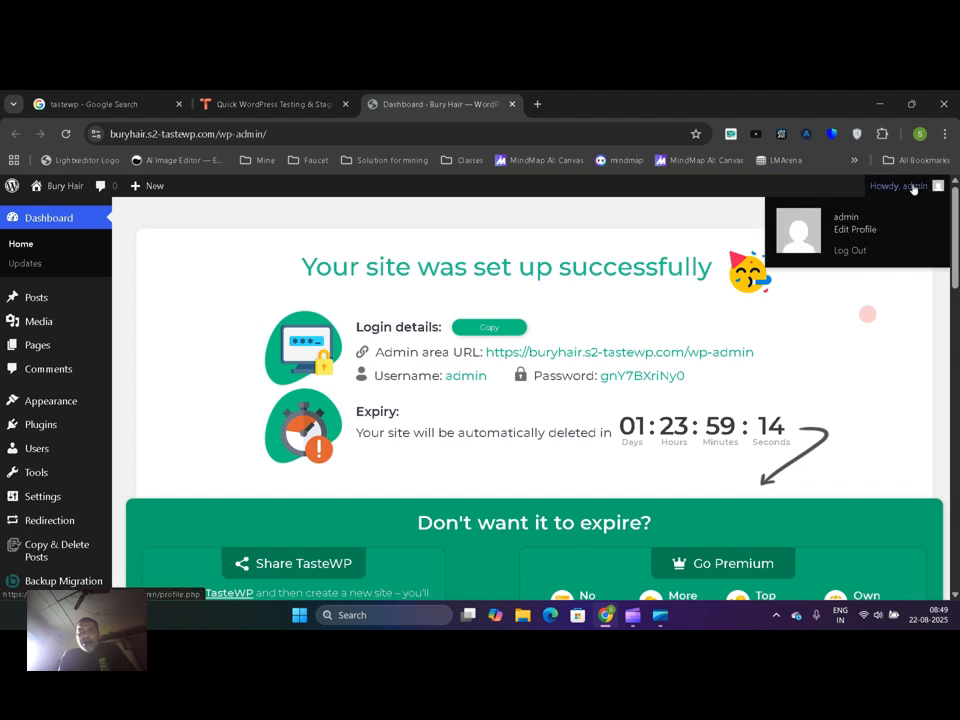
{"action": "left_click", "coordinate": [851, 257]}
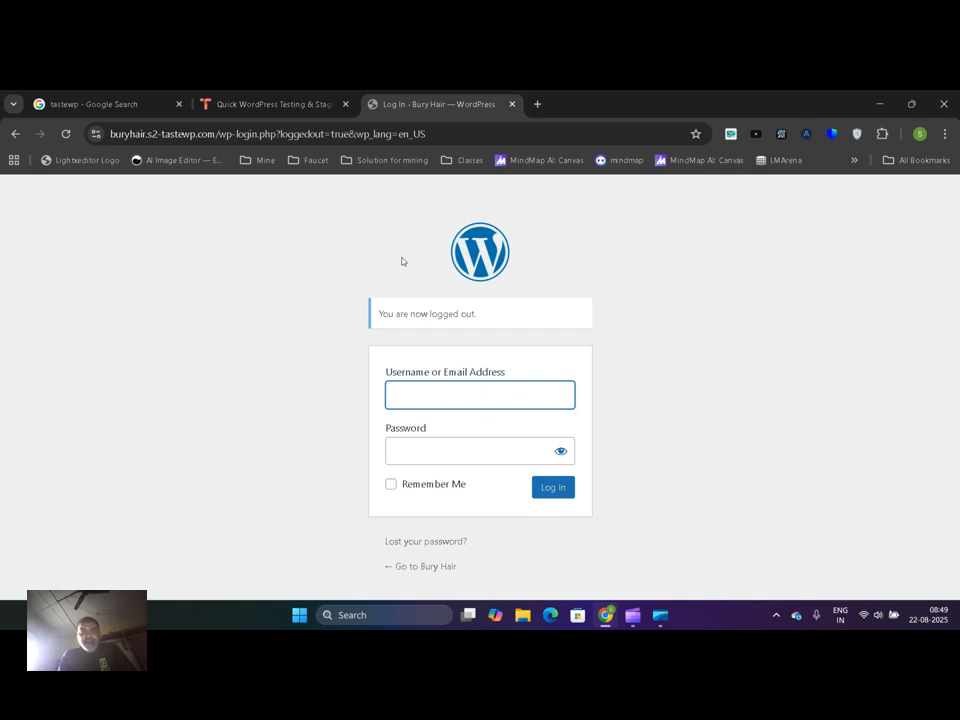
{"action": "left_click_drag", "start_coordinate": [220, 133], "coordinate": [620, 128]}
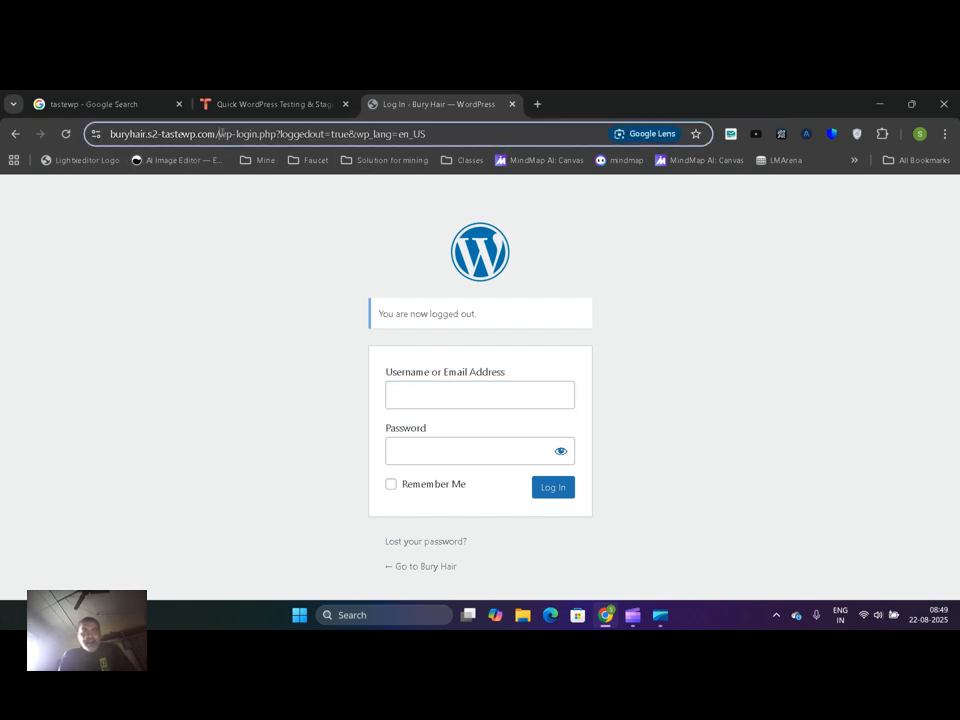
{"action": "key", "text": "BackSpace"}
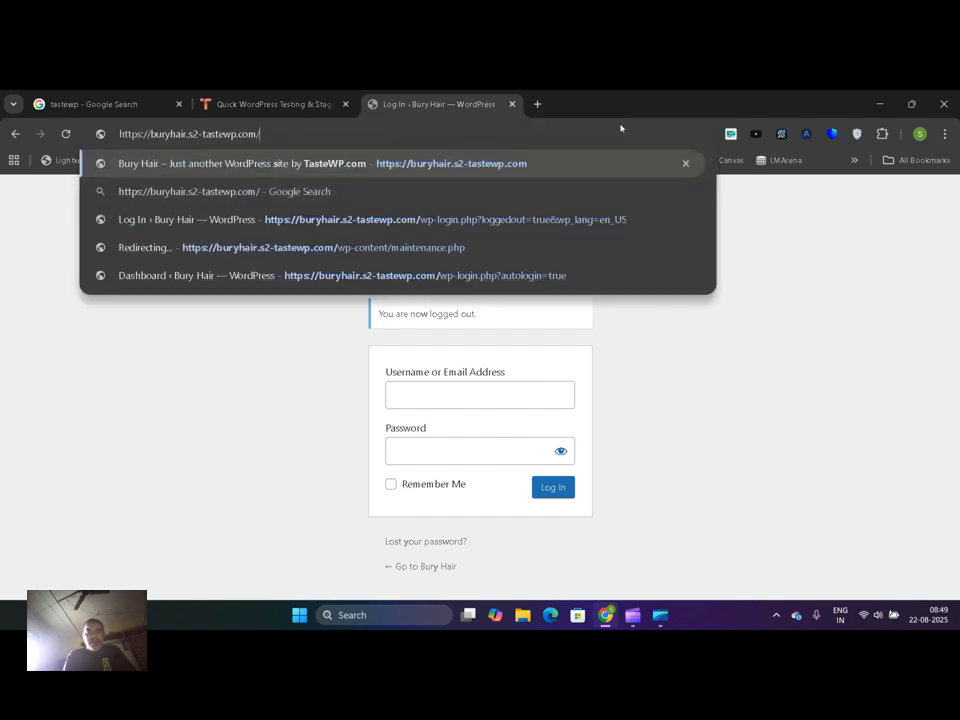
{"action": "type", "text": "wp-a"}
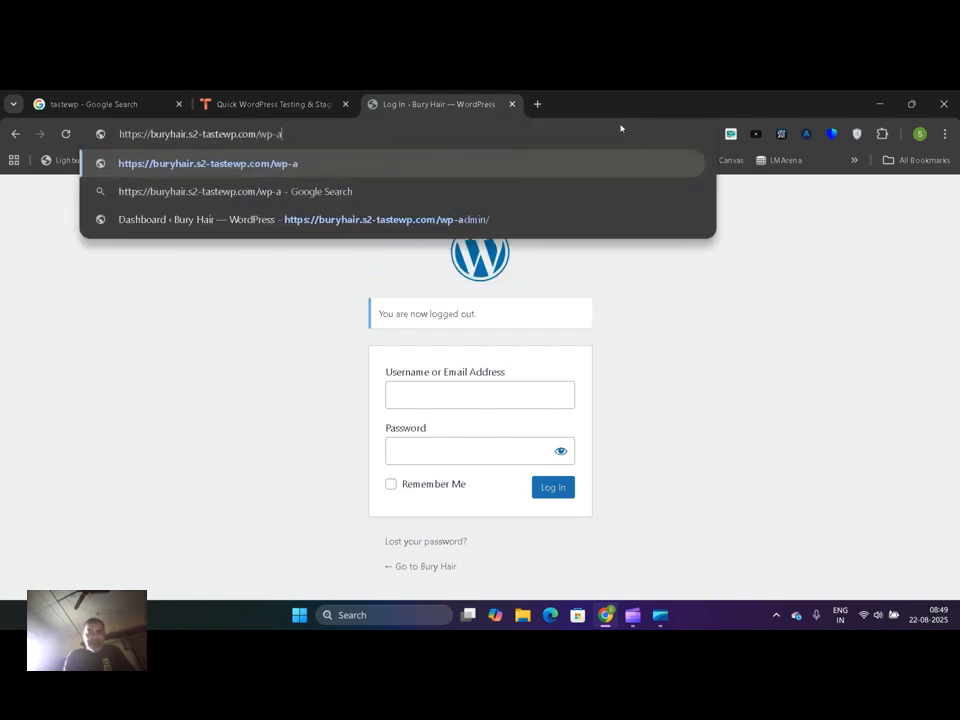
{"action": "type", "text": "dmin"}
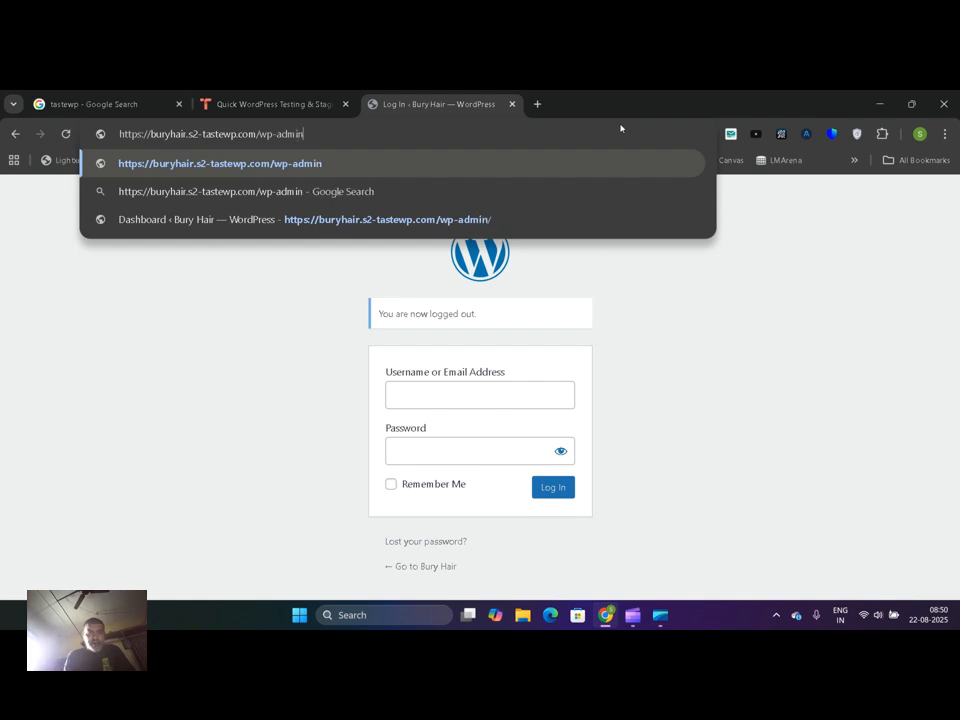
{"action": "key", "text": "Escape"}
{"action": "key", "text": "Escape"}
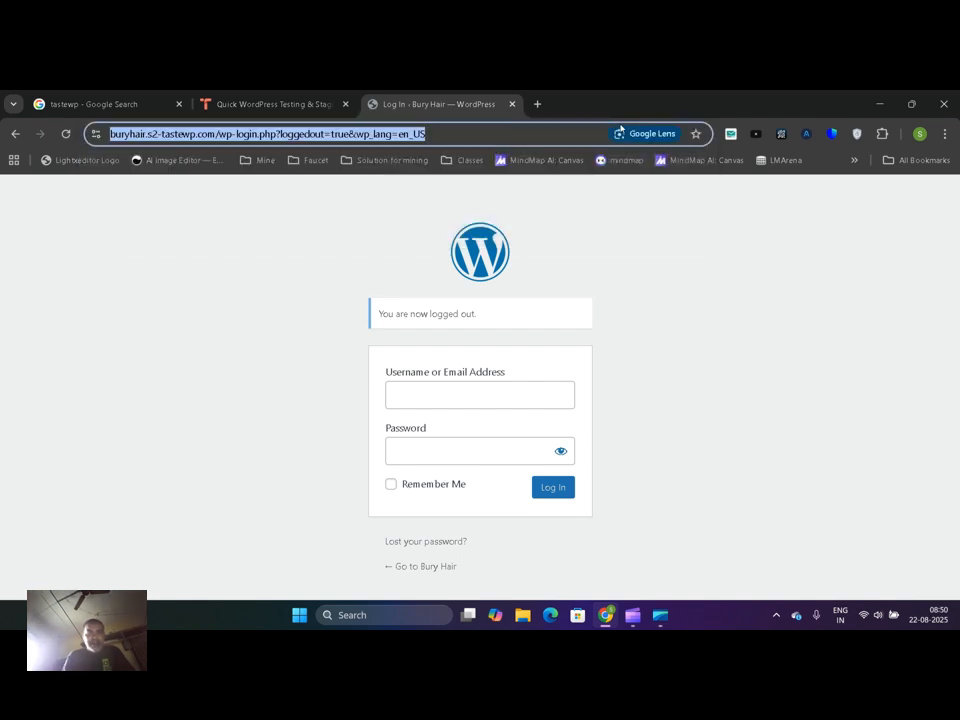
Load the site's plain wp-login.php address without the logged-out and language parameters
{"action": "left_click", "coordinate": [277, 133]}
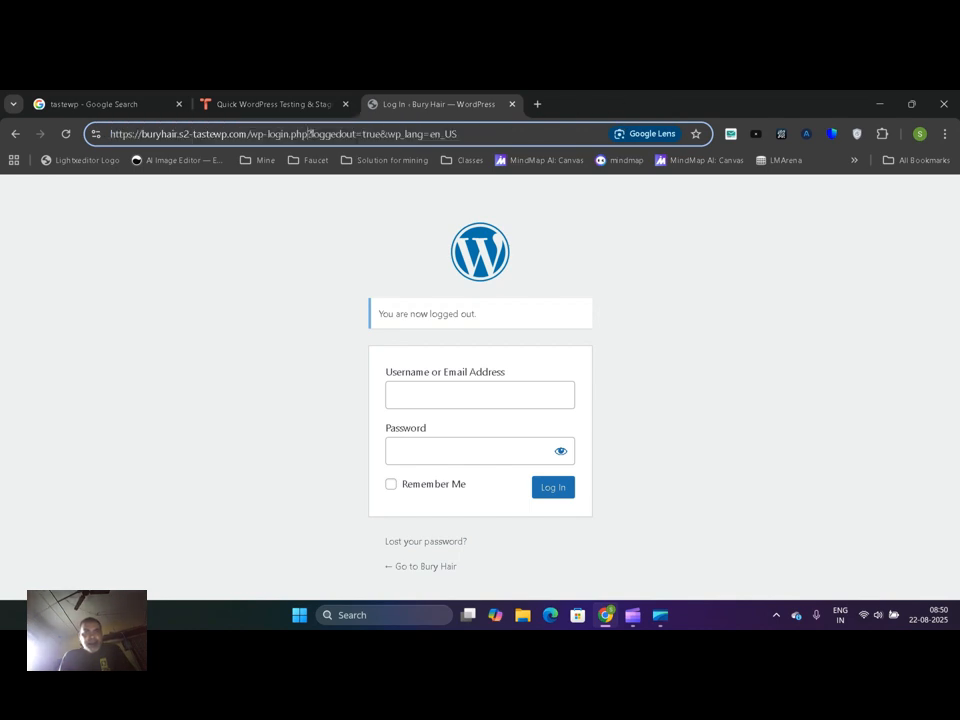
{"action": "left_click_drag", "start_coordinate": [311, 133], "coordinate": [457, 133]}
{"action": "key", "text": "BackSpace"}
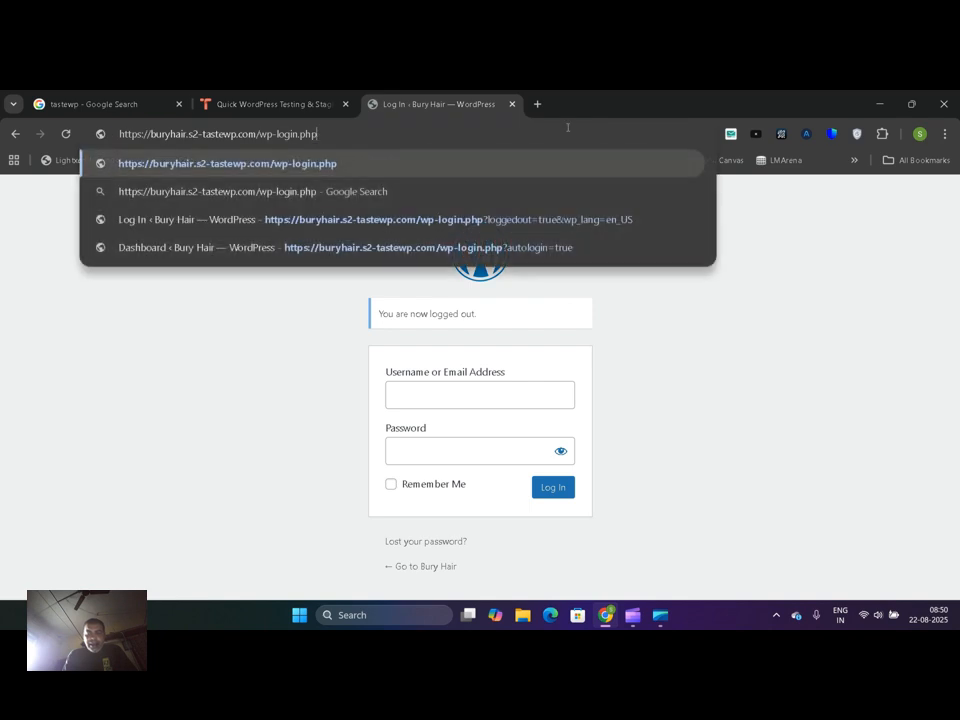
{"action": "key", "text": "Return"}
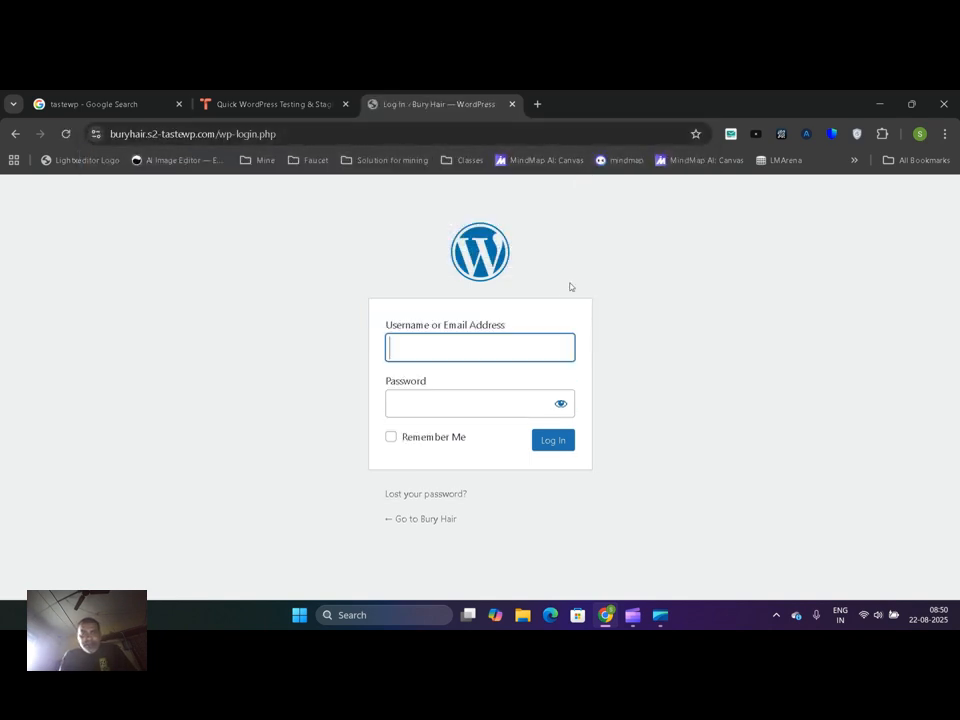
Copy the username admin from the TasteWP credentials into the username field of the WordPress login form
{"action": "left_click", "coordinate": [293, 102]}
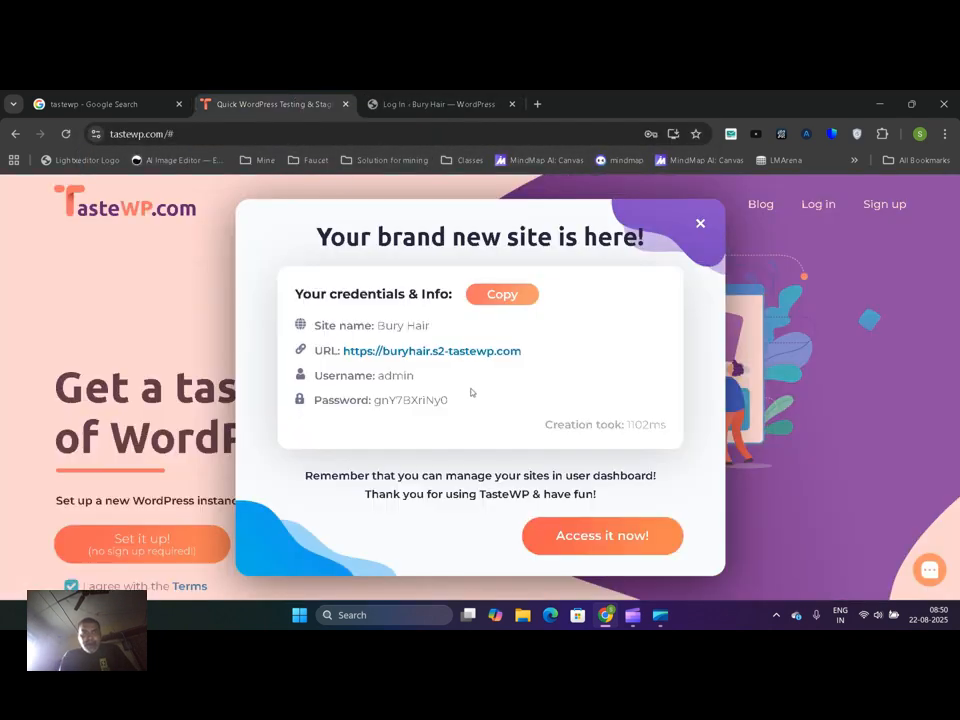
{"action": "double_click", "coordinate": [394, 375]}
{"action": "key", "text": "ctrl+c"}
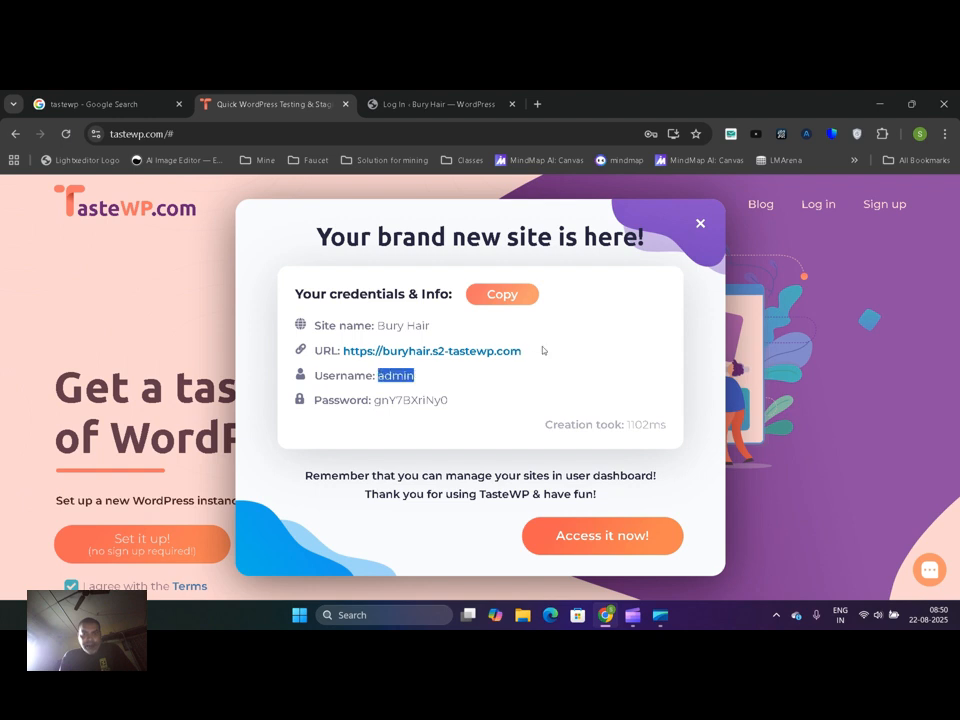
{"action": "left_click", "coordinate": [471, 97]}
{"action": "key", "text": "ctrl+v"}
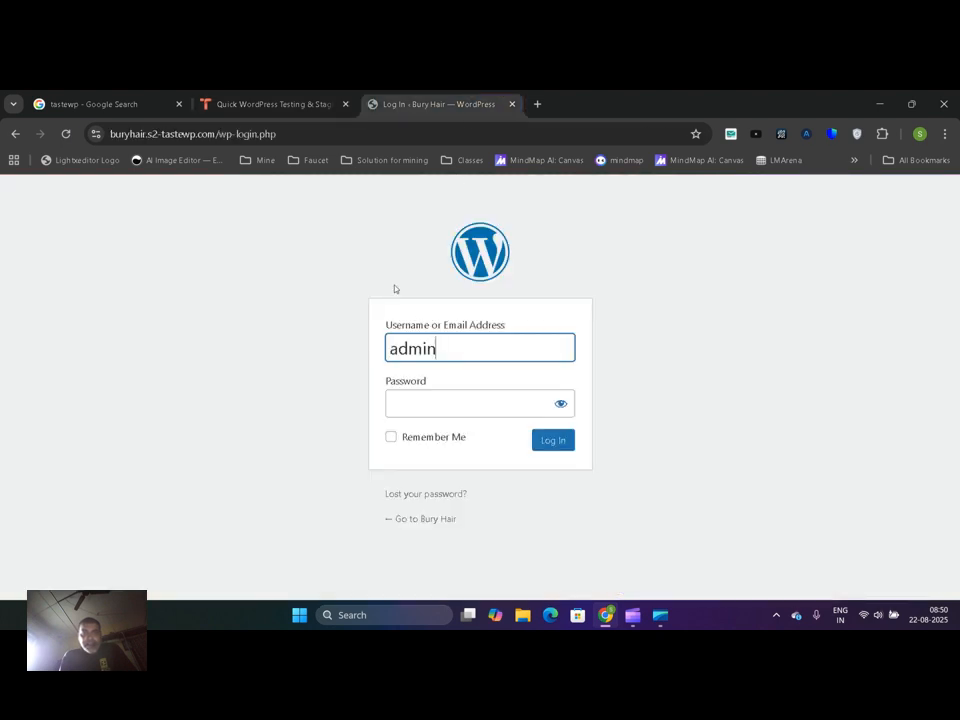
Copy the password from the TasteWP credentials into the WordPress login form, log in, and decline saving the password in the browser
{"action": "left_click", "coordinate": [306, 96]}
{"action": "double_click", "coordinate": [413, 402]}
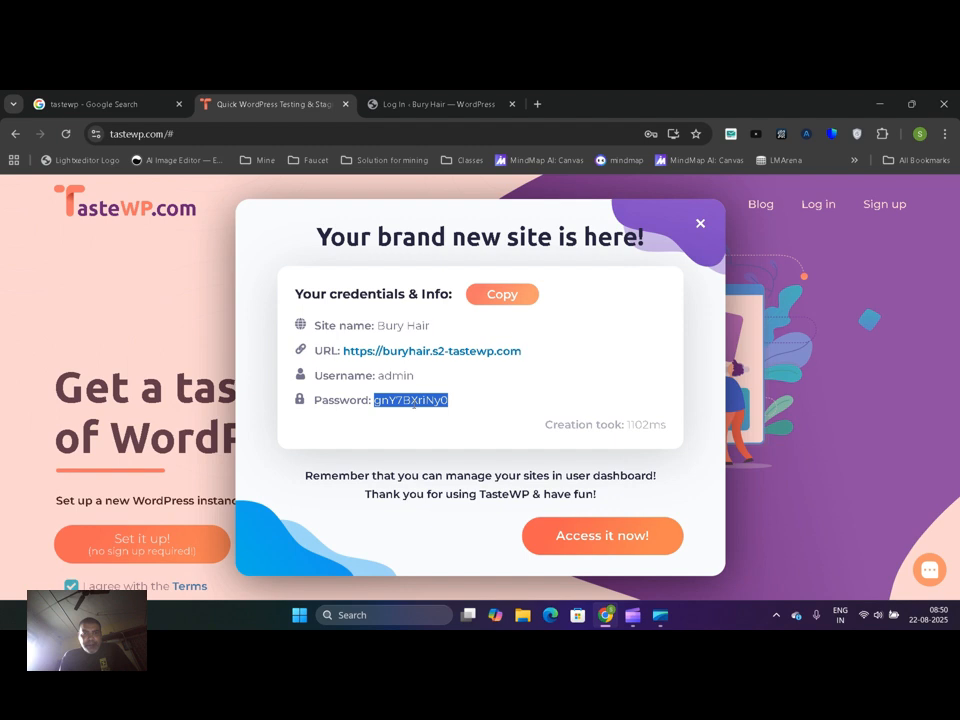
{"action": "left_click", "coordinate": [468, 104]}
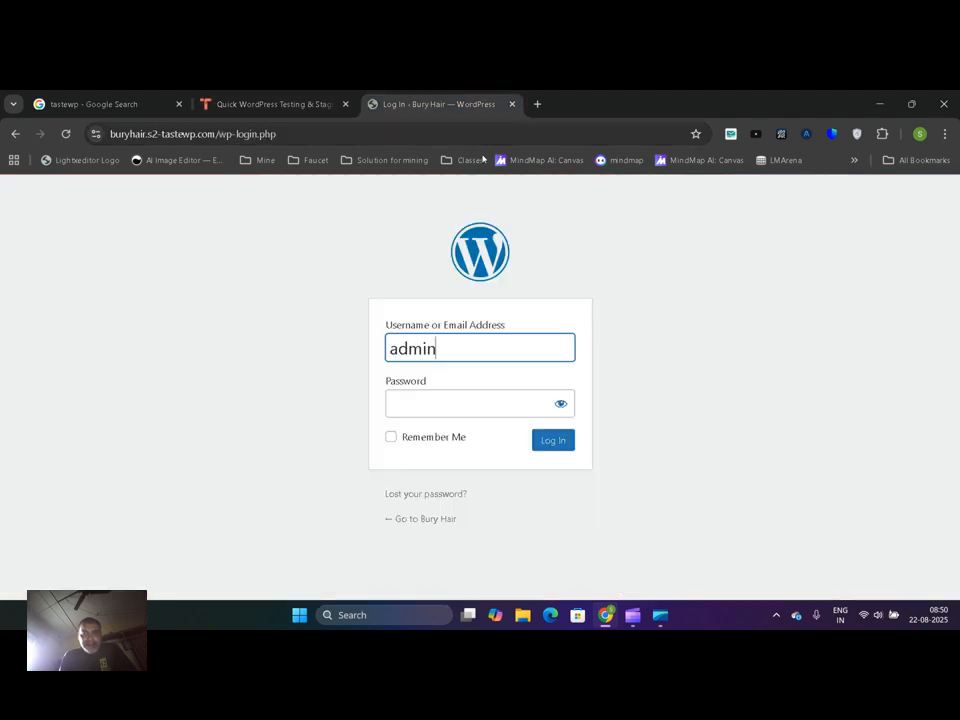
{"action": "left_click", "coordinate": [482, 401]}
{"action": "key", "text": "ctrl+v"}
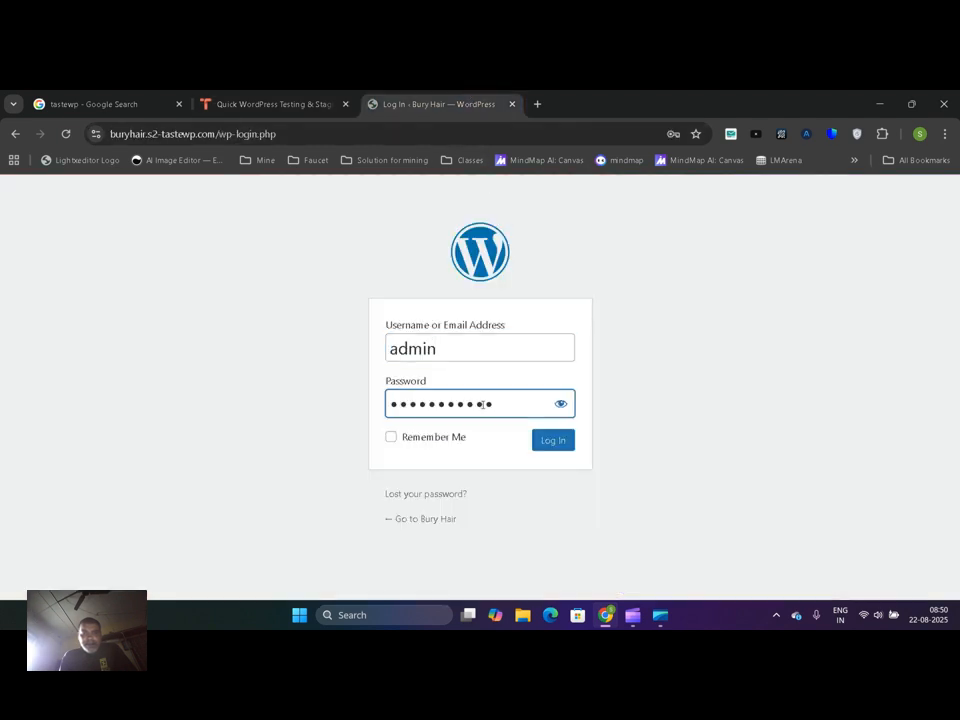
{"action": "left_click", "coordinate": [548, 443]}
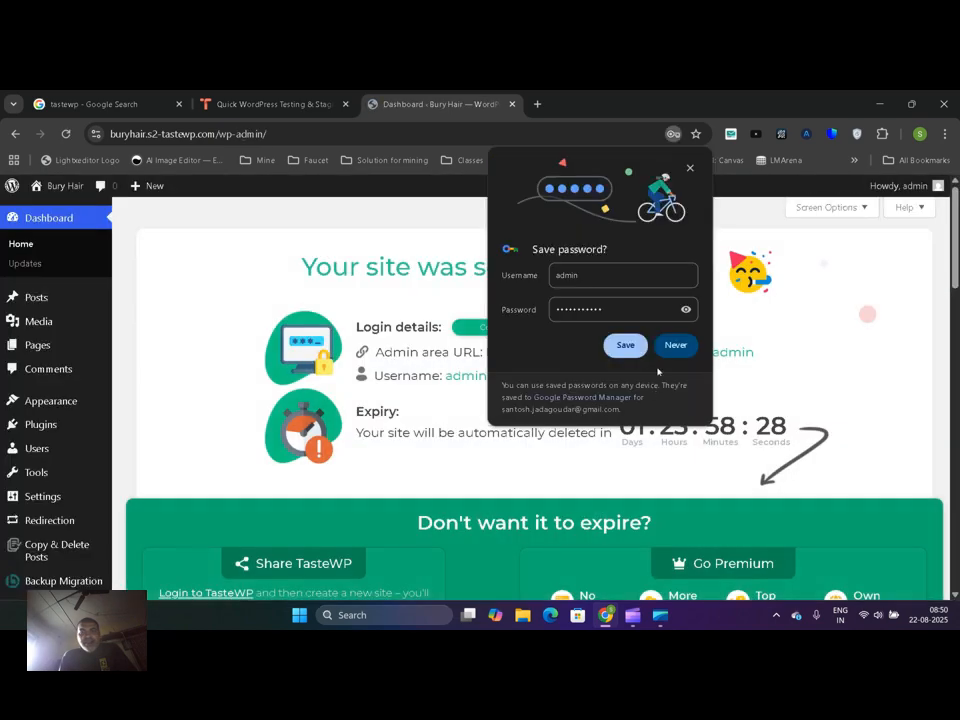
{"action": "left_click", "coordinate": [673, 350]}
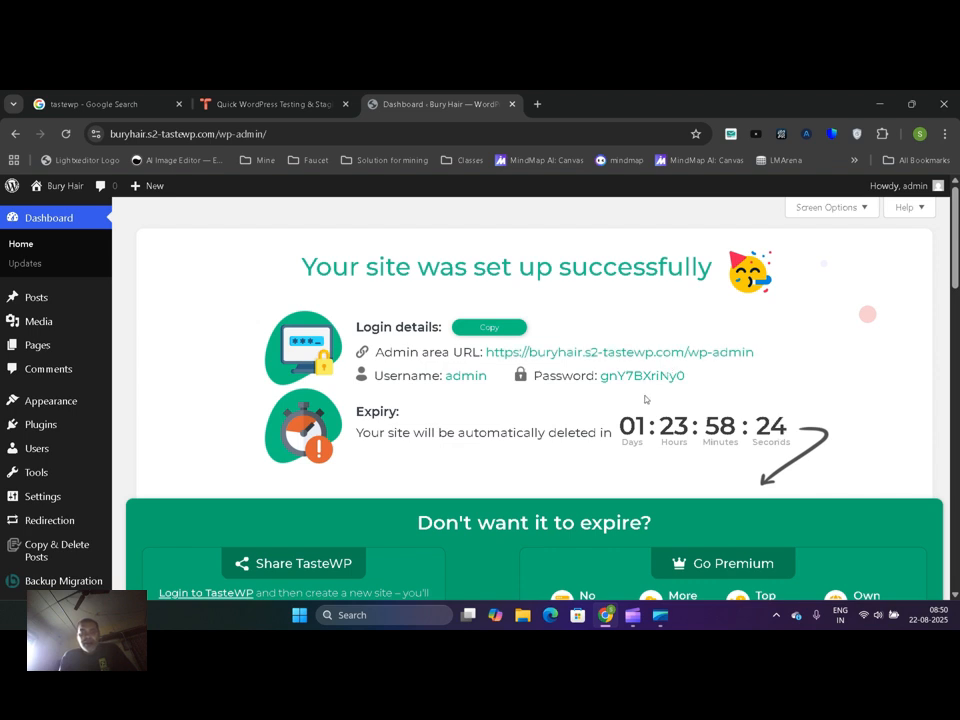
Open the site's General settings page and hide the TasteWP intro banner covering it
{"action": "left_click_drag", "start_coordinate": [621, 437], "coordinate": [778, 433]}
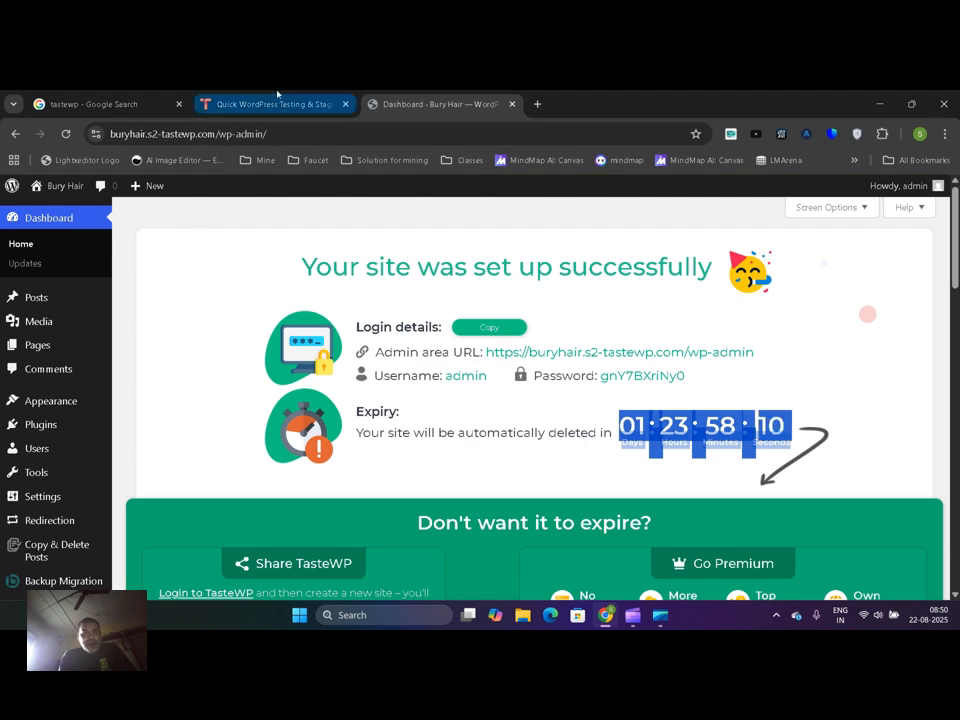
{"action": "mouse_move", "coordinate": [55, 503]}
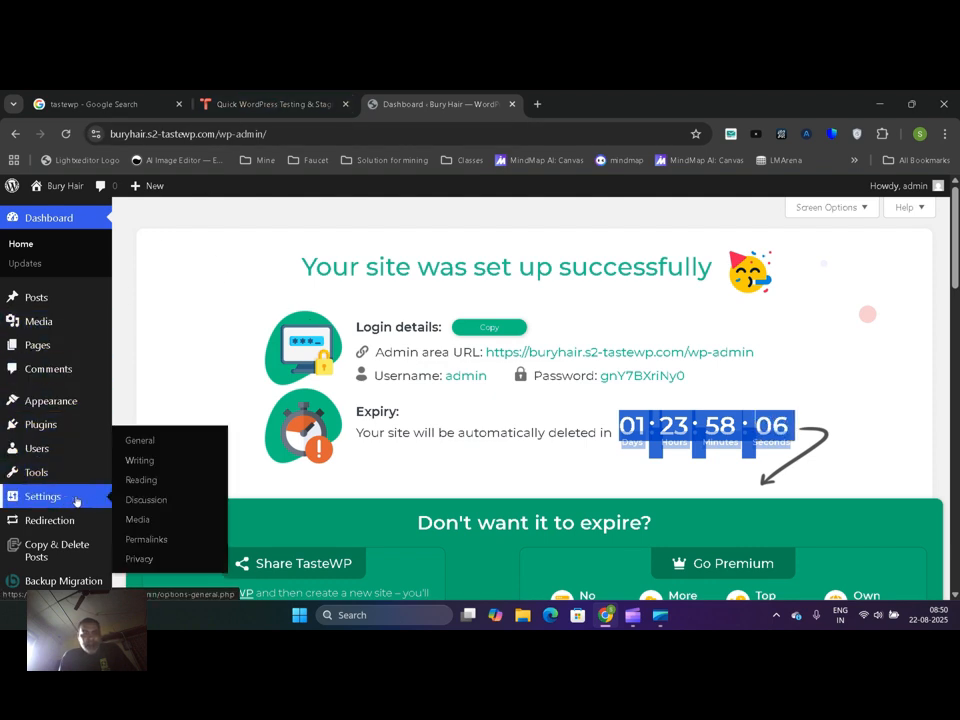
{"action": "left_click", "coordinate": [184, 439]}
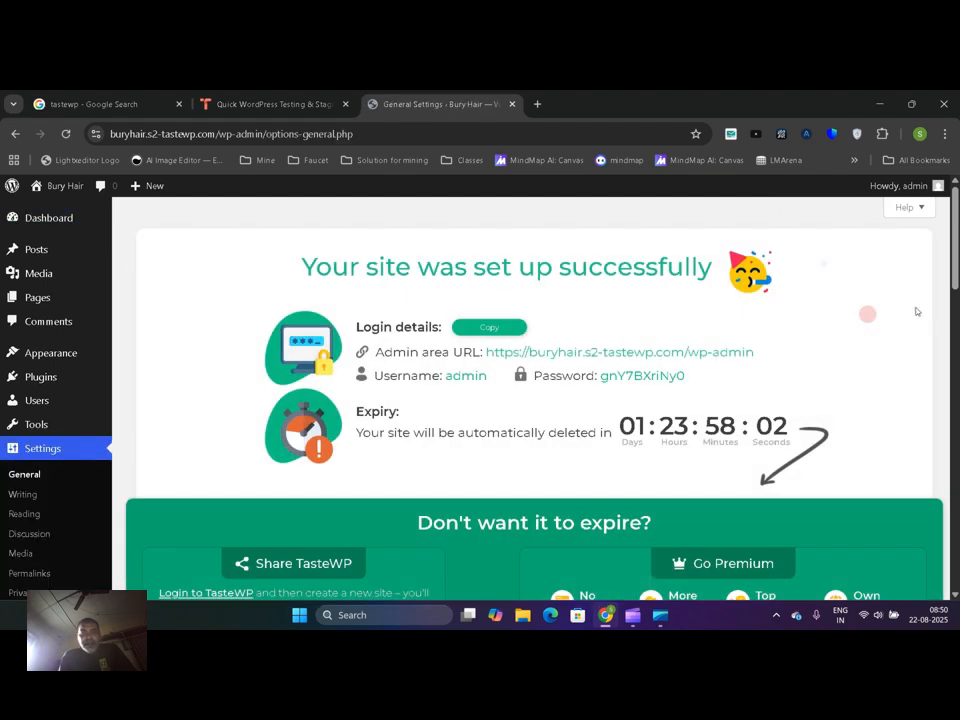
{"action": "left_click_drag", "start_coordinate": [956, 251], "coordinate": [957, 306]}
{"action": "left_click", "coordinate": [293, 96]}
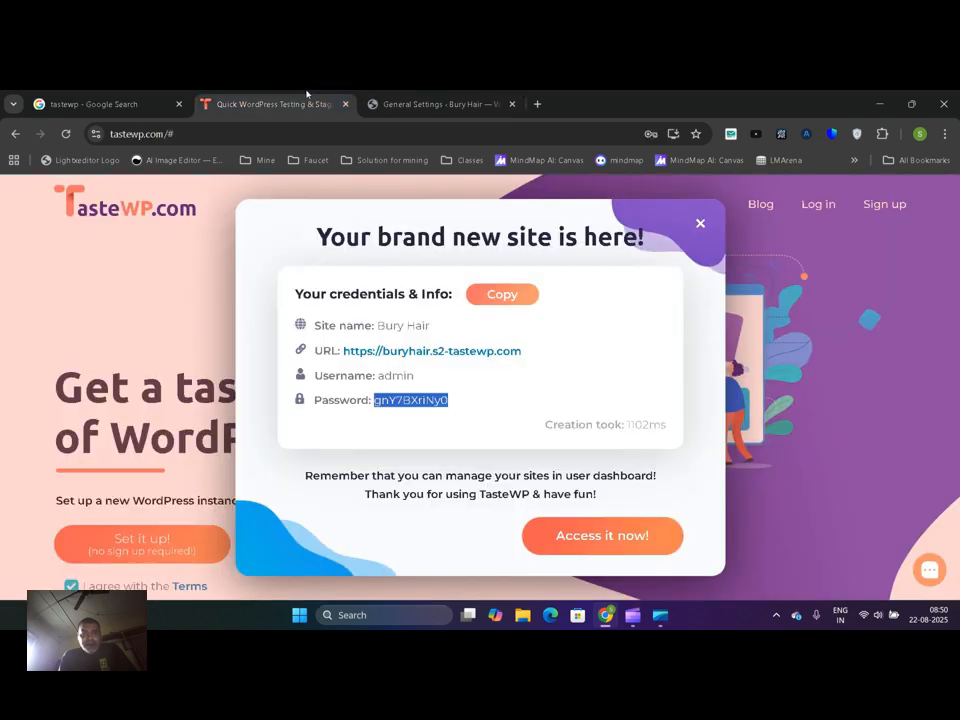
{"action": "left_click", "coordinate": [390, 96]}
{"action": "left_click", "coordinate": [508, 513]}
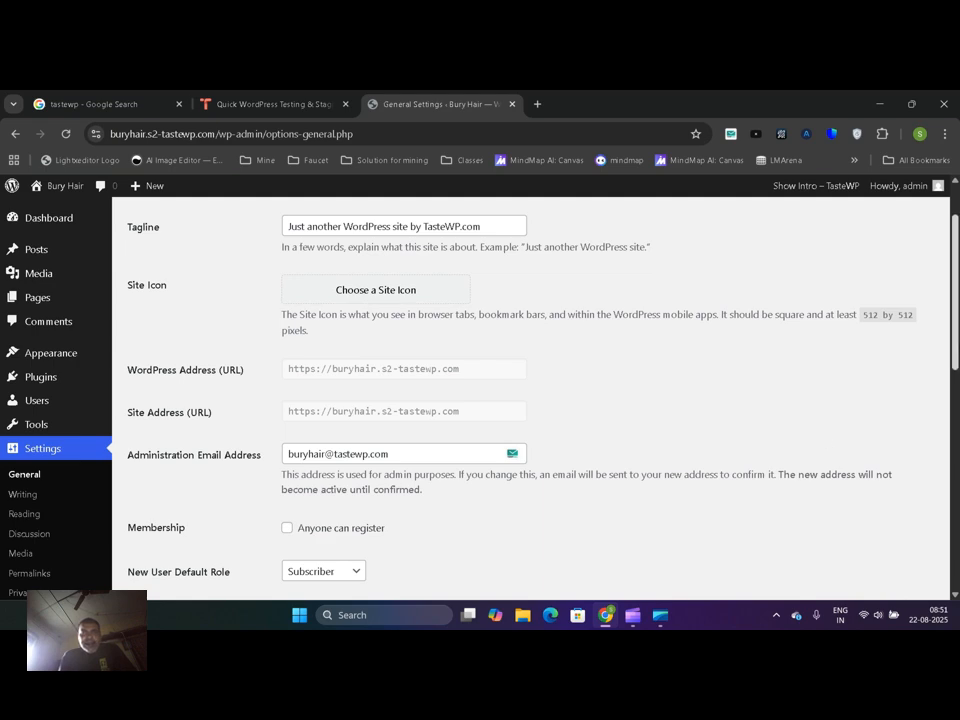
Set the site title to "Viral items shop" in the General settings
{"action": "scroll", "coordinate": [485, 290], "scroll_direction": "up", "scroll_amount": 2}
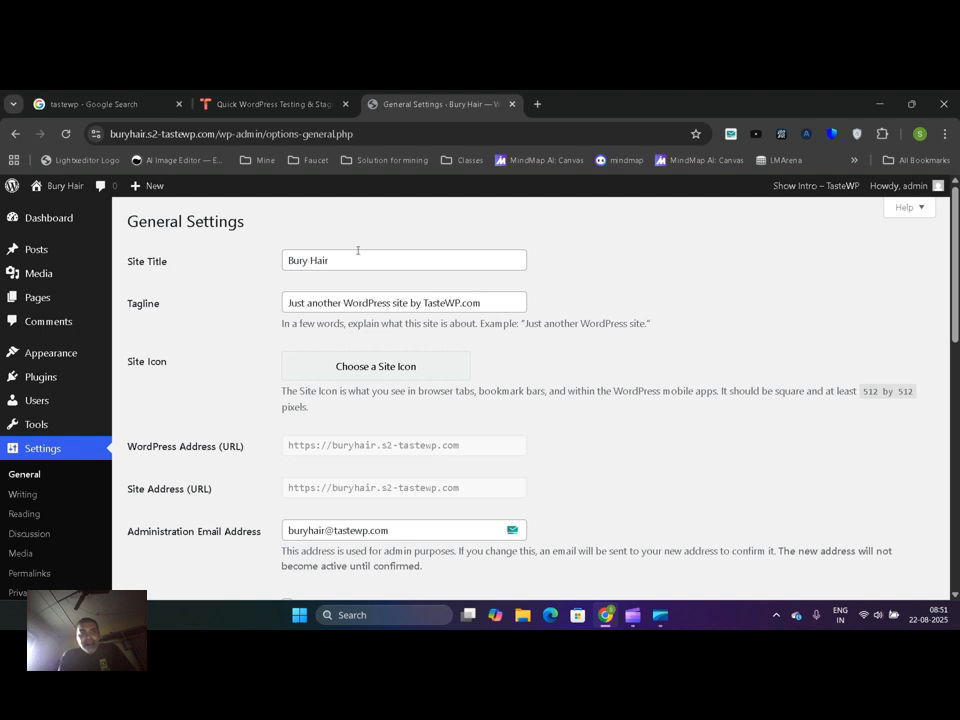
{"action": "left_click_drag", "start_coordinate": [338, 260], "coordinate": [285, 260]}
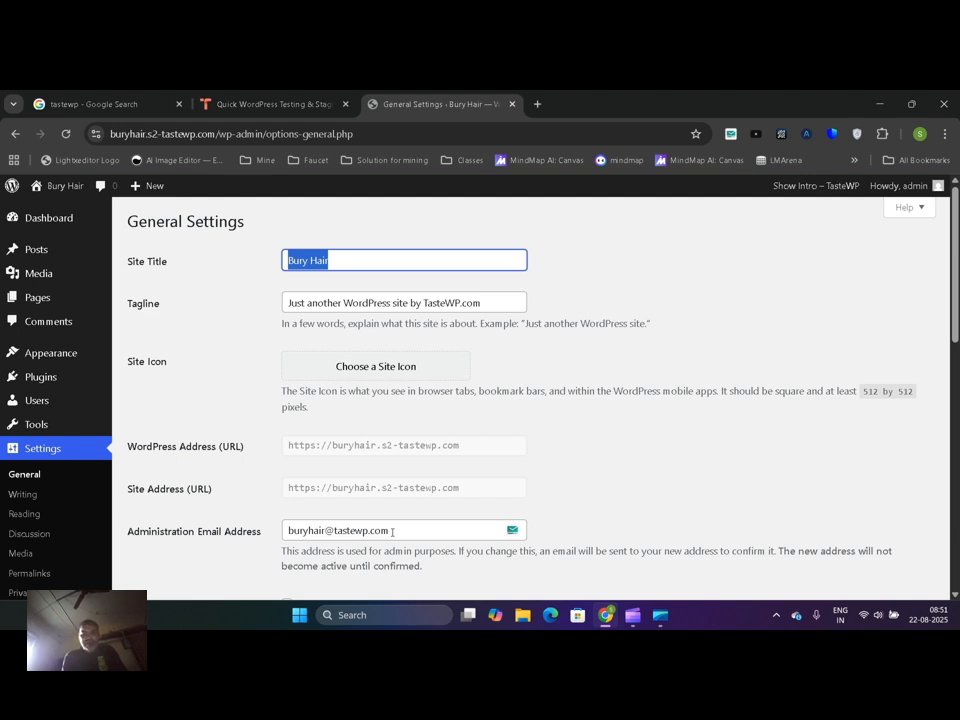
{"action": "type", "text": "My"}
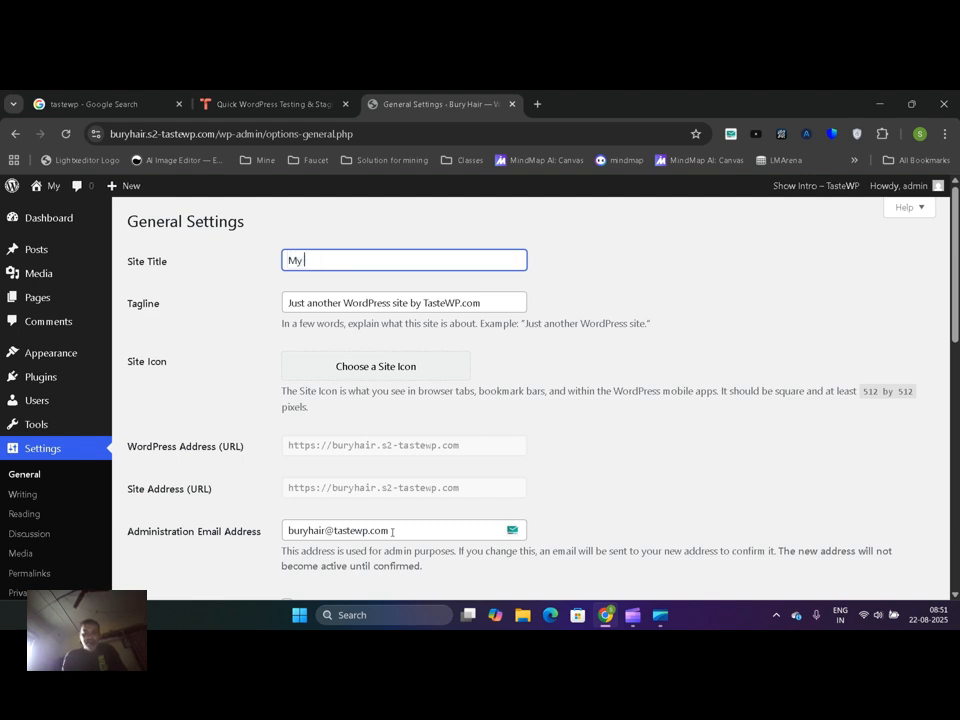
{"action": "key", "text": "BackSpace"}
{"action": "key", "text": "BackSpace"}
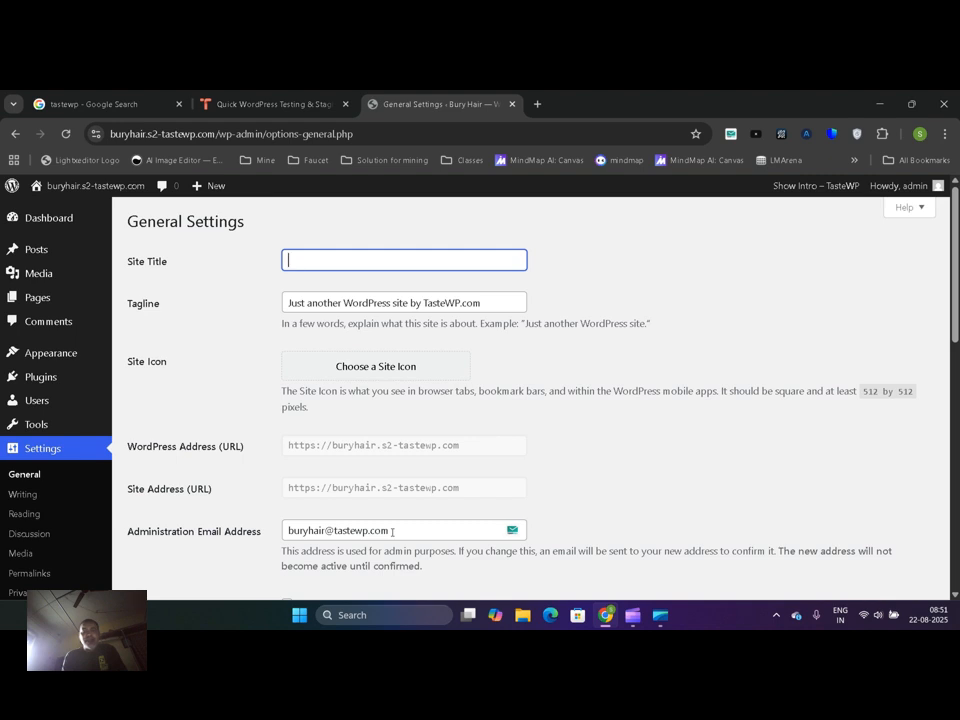
{"action": "type", "text": "Vir"}
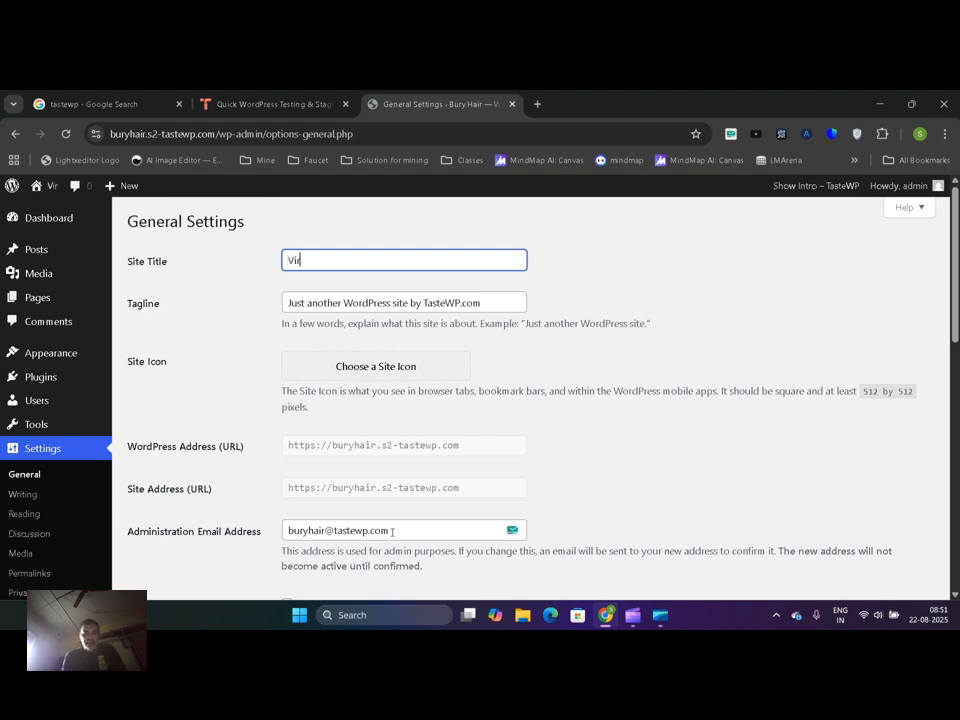
{"action": "type", "text": "al cloths shop"}
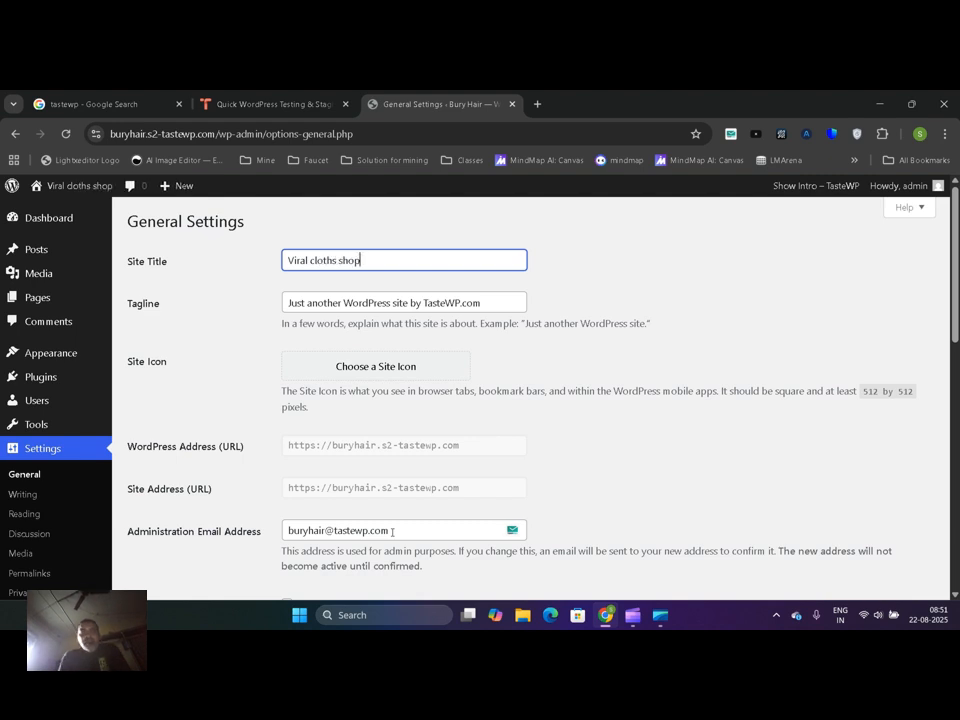
{"action": "double_click", "coordinate": [324, 259]}
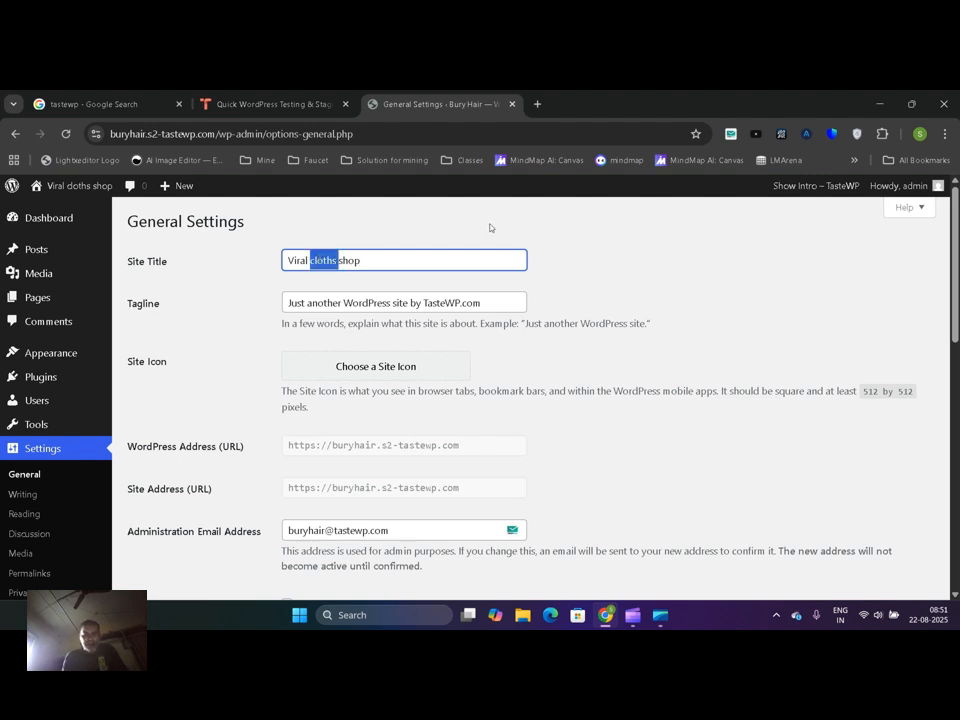
{"action": "type", "text": "items"}
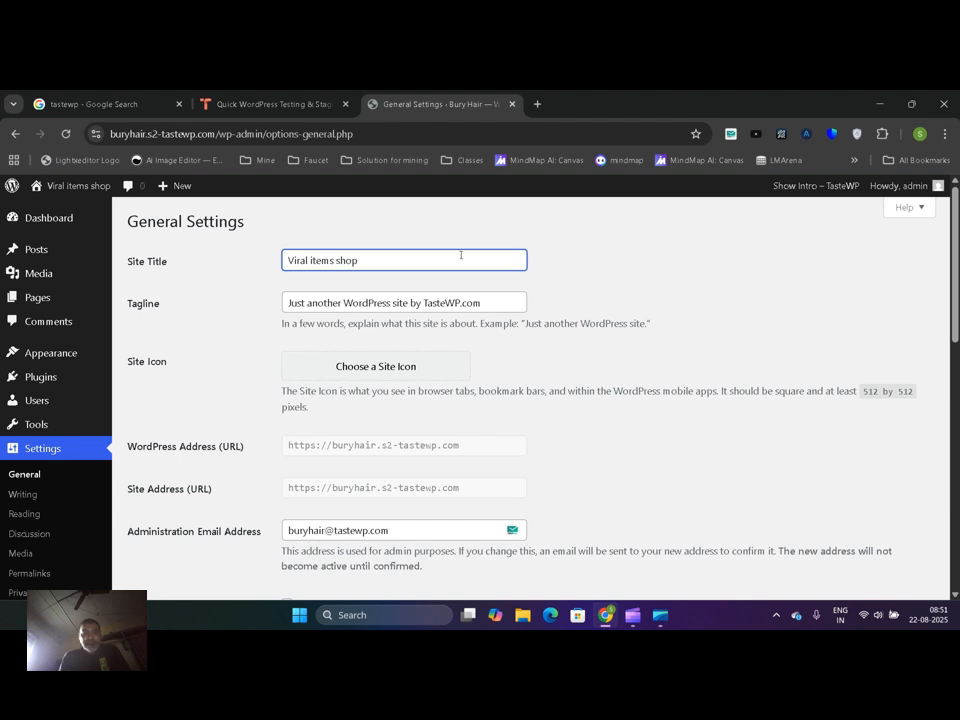
Replace the site's tagline with "Buy the best items here"
{"action": "triple_click", "coordinate": [375, 300]}
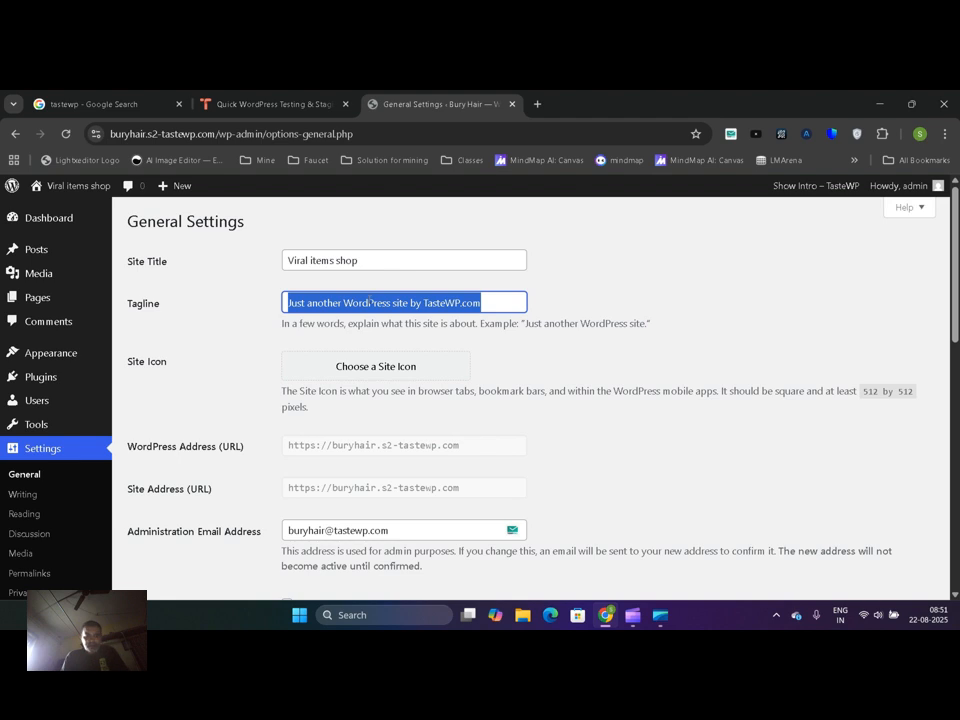
{"action": "type", "text": "Bu"}
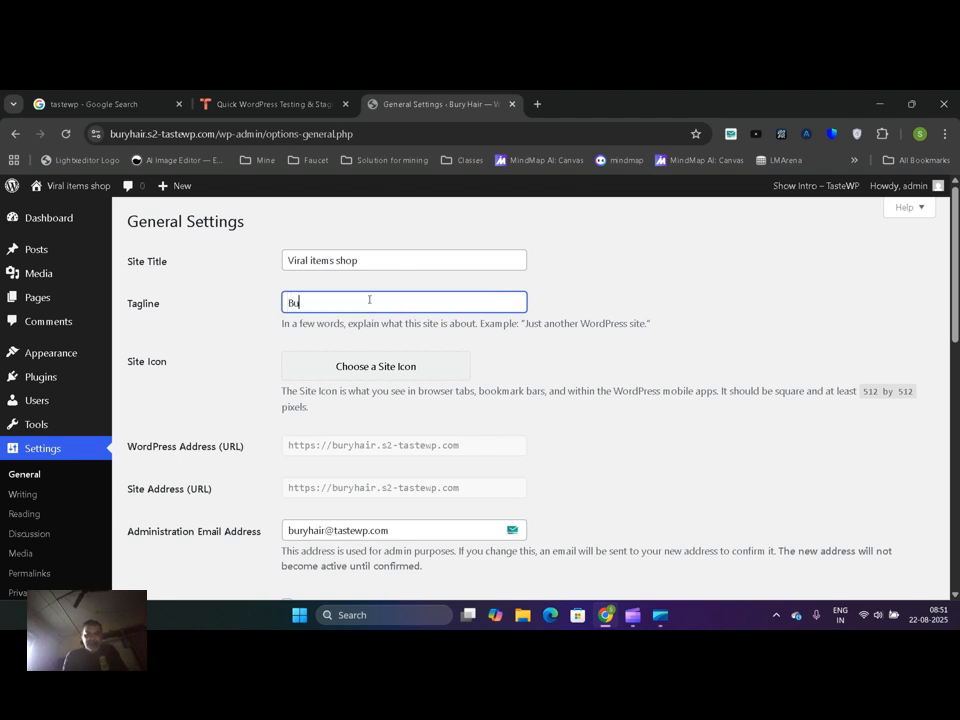
{"action": "type", "text": "y the best titems here"}
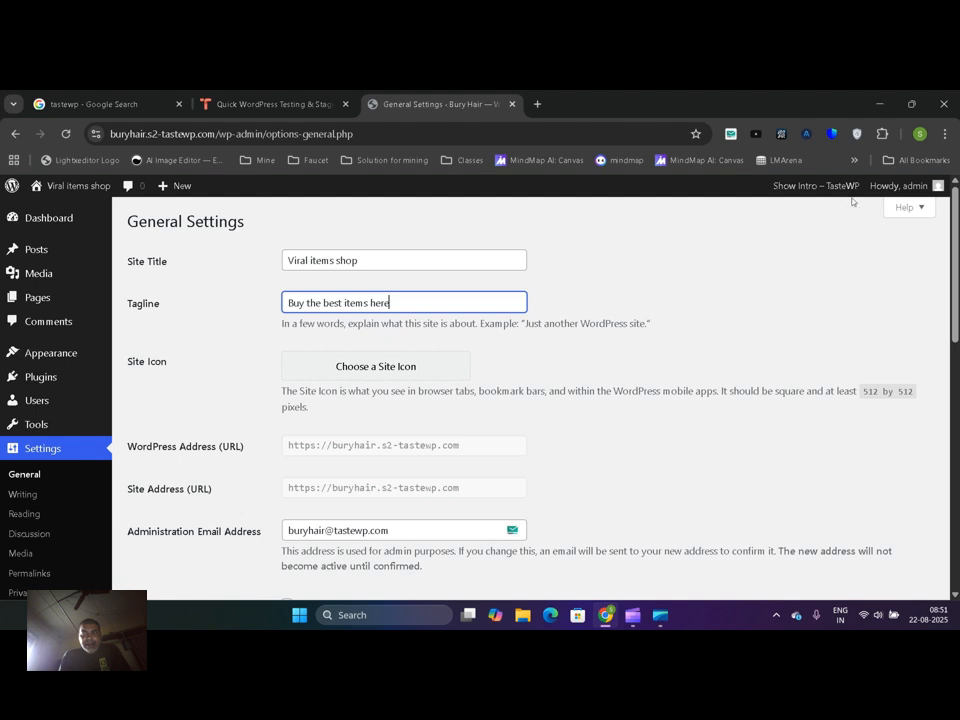
Review the WordPress address, the site address, and the administration email address with its note on the General settings page
{"action": "scroll", "coordinate": [432, 391], "scroll_direction": "down", "scroll_amount": 1}
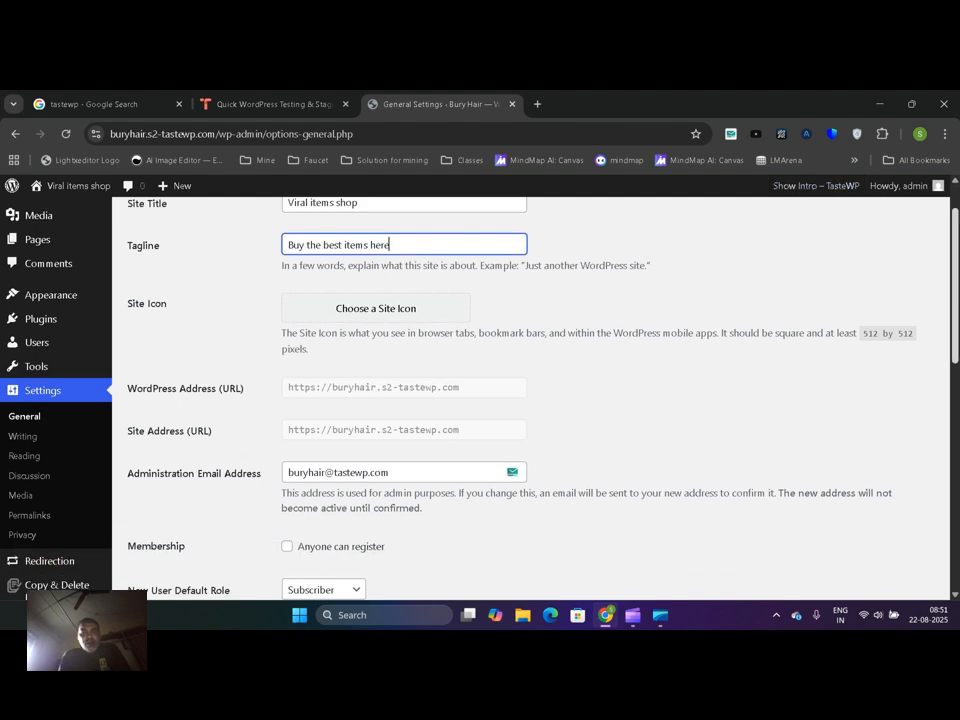
{"action": "left_click_drag", "start_coordinate": [955, 266], "coordinate": [943, 295]}
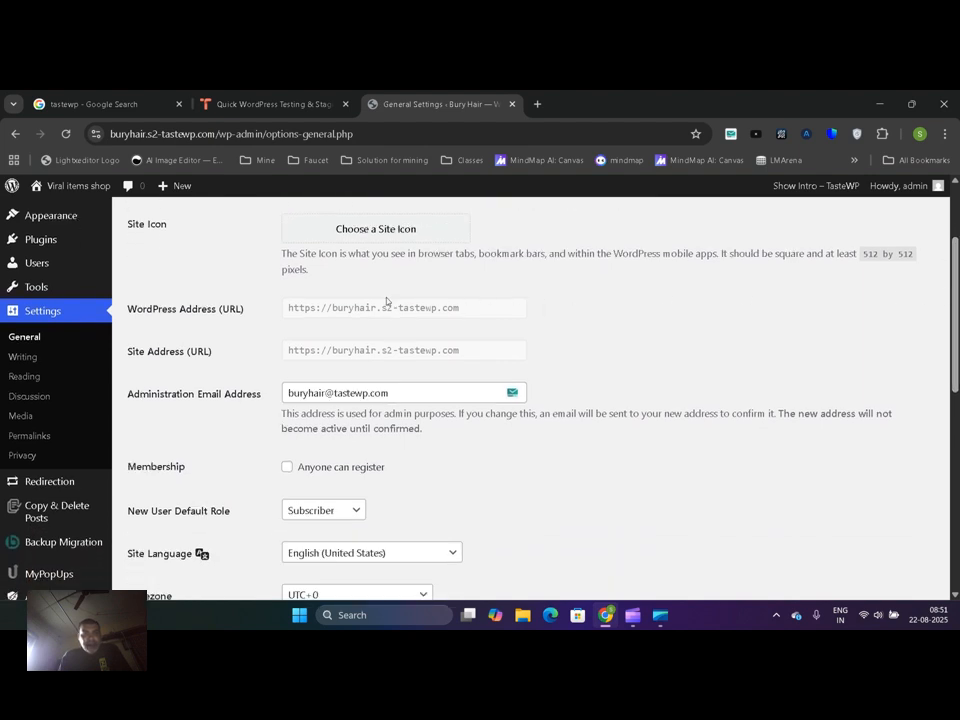
{"action": "left_click_drag", "start_coordinate": [315, 309], "coordinate": [418, 325]}
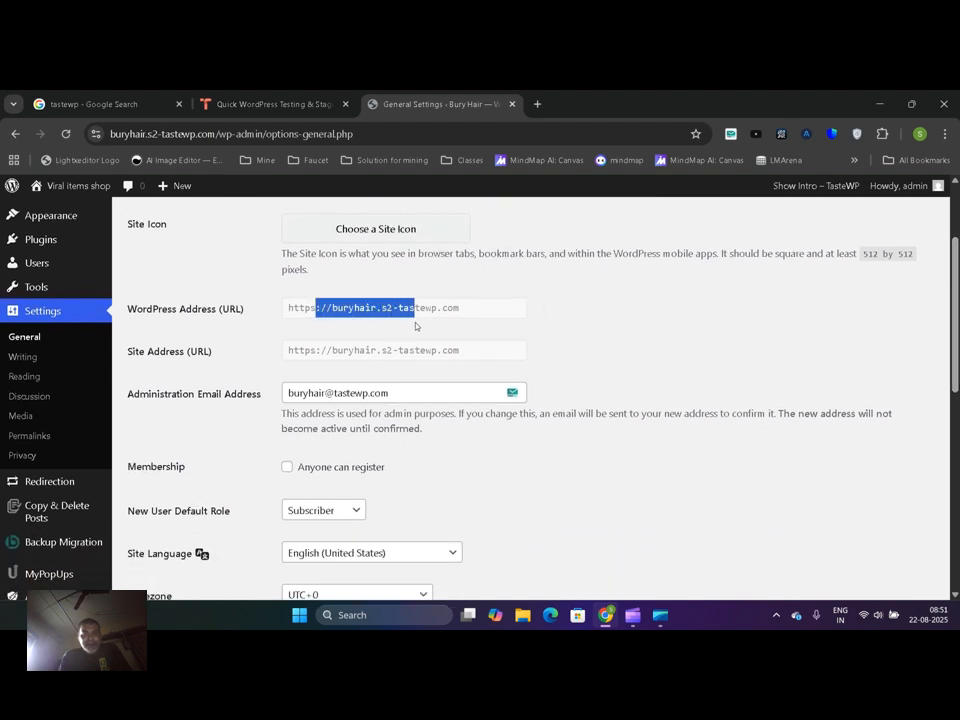
{"action": "left_click_drag", "start_coordinate": [334, 358], "coordinate": [381, 363]}
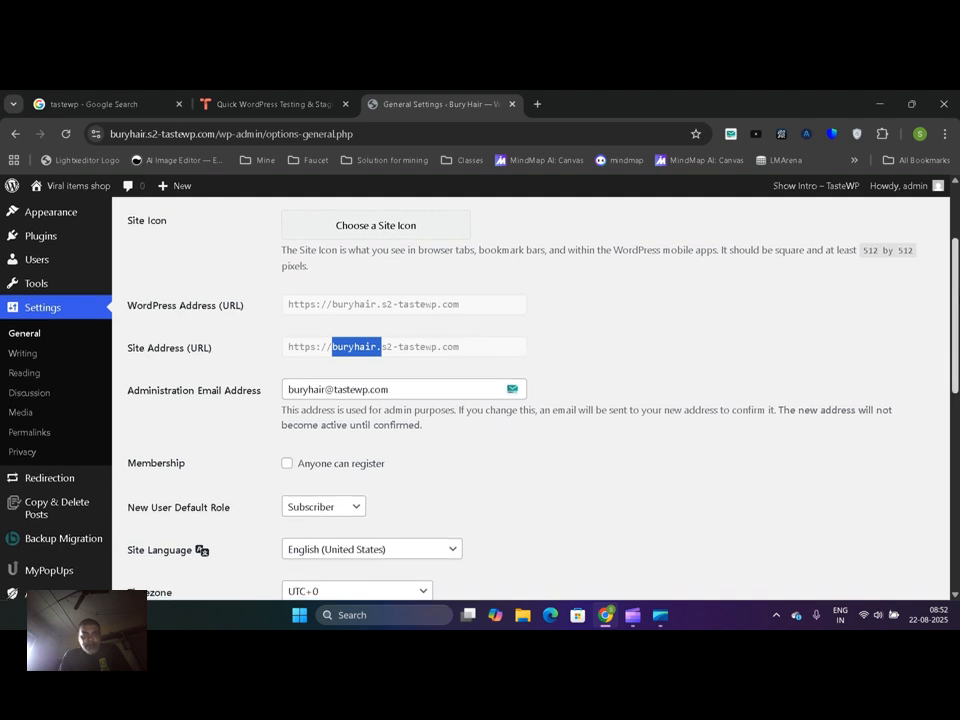
{"action": "scroll", "coordinate": [840, 314], "scroll_direction": "down", "scroll_amount": 2}
{"action": "left_click_drag", "start_coordinate": [430, 321], "coordinate": [288, 320]}
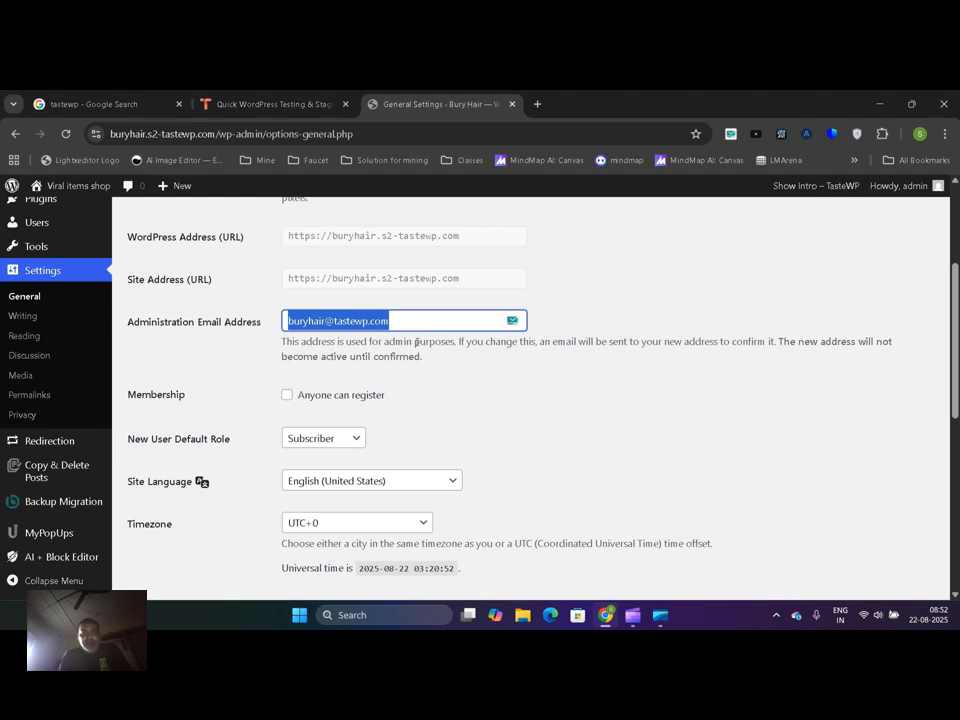
{"action": "left_click_drag", "start_coordinate": [415, 342], "coordinate": [442, 344]}
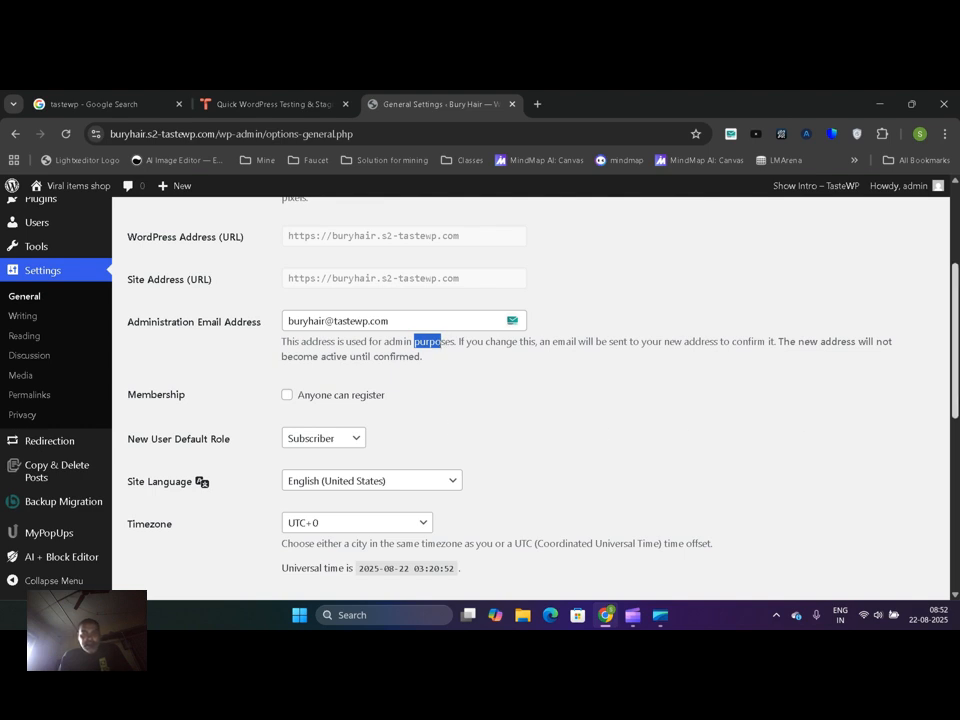
Enable the "Anyone can register" membership option and check the roles offered as New User Default Role
{"action": "scroll", "coordinate": [531, 398], "scroll_direction": "down", "scroll_amount": 1}
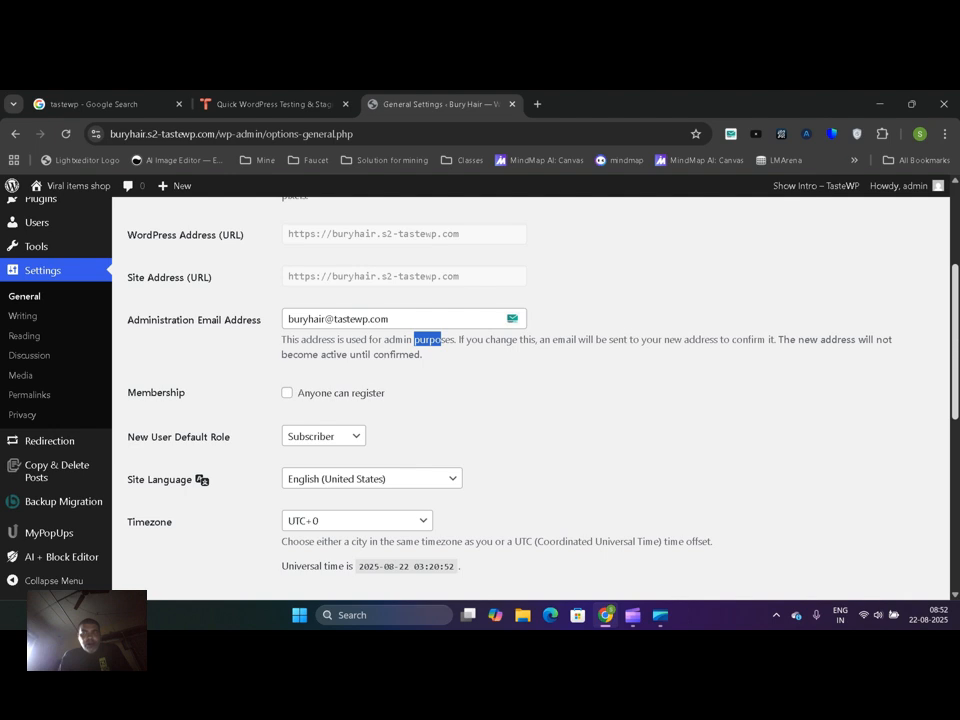
{"action": "scroll", "coordinate": [531, 398], "scroll_direction": "down", "scroll_amount": 2}
{"action": "left_click", "coordinate": [320, 277]}
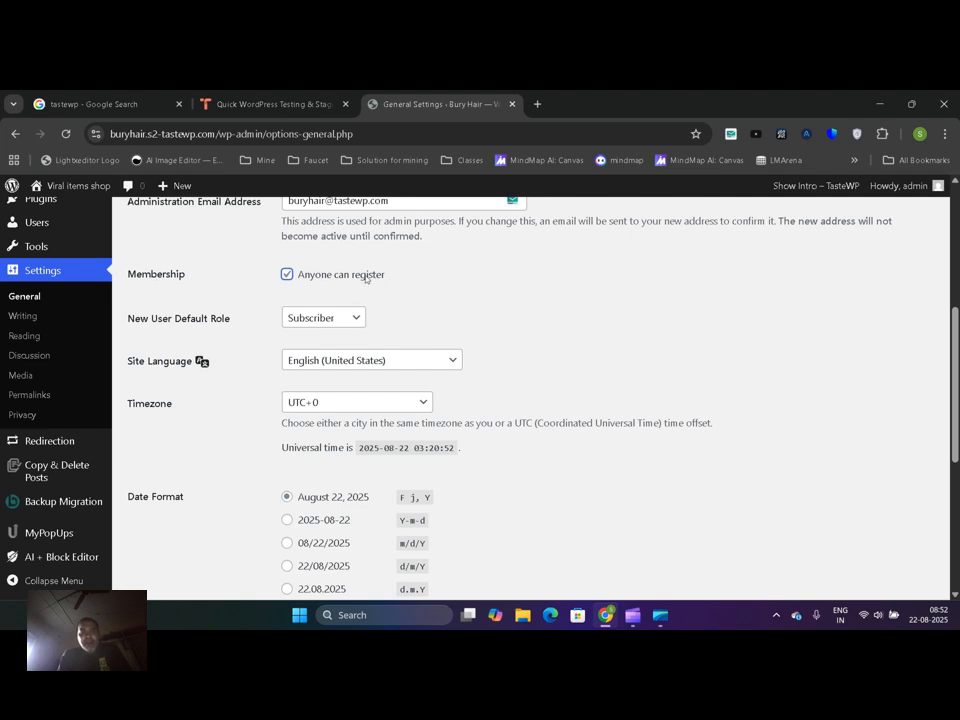
{"action": "left_click", "coordinate": [332, 319]}
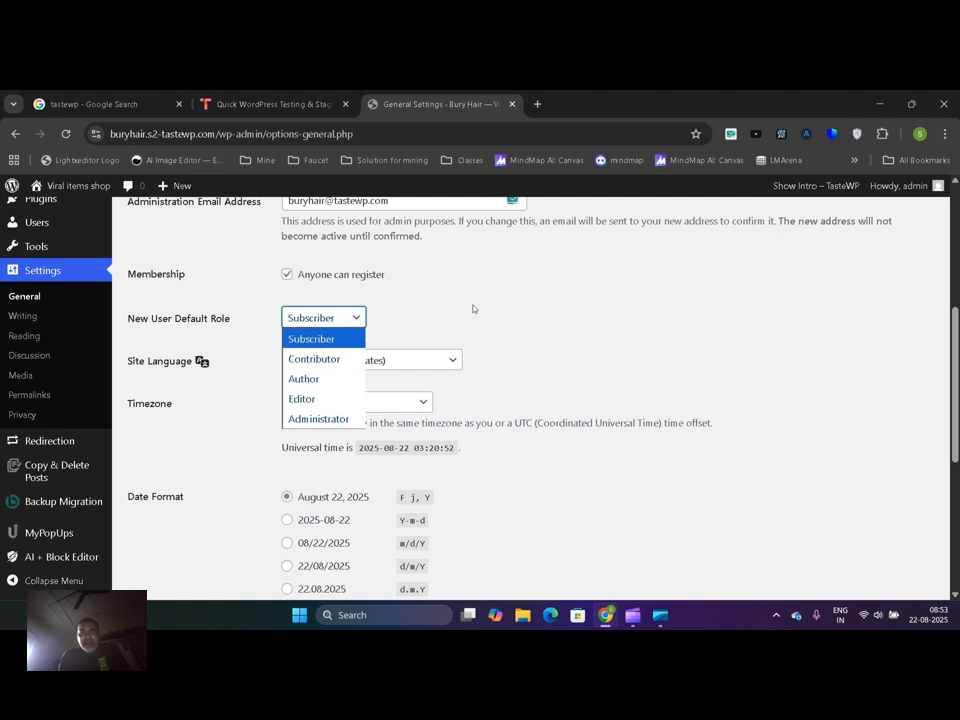
{"action": "left_click", "coordinate": [473, 309]}
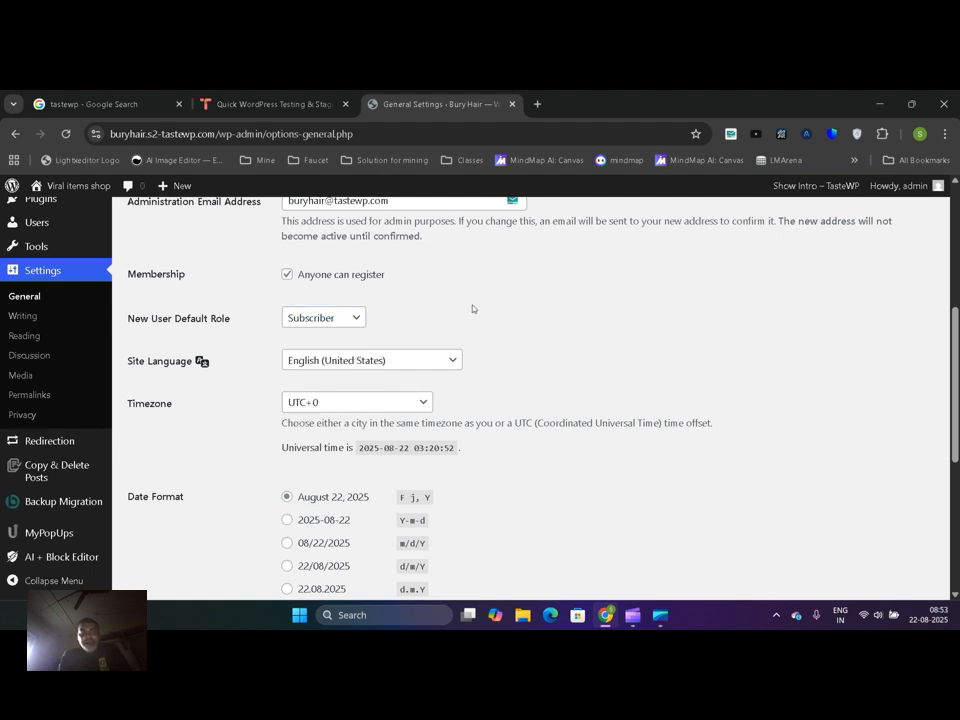
Look through the languages offered for the Site Language setting
{"action": "left_click", "coordinate": [380, 360]}
{"action": "scroll", "coordinate": [396, 156], "scroll_direction": "down", "scroll_amount": 1}
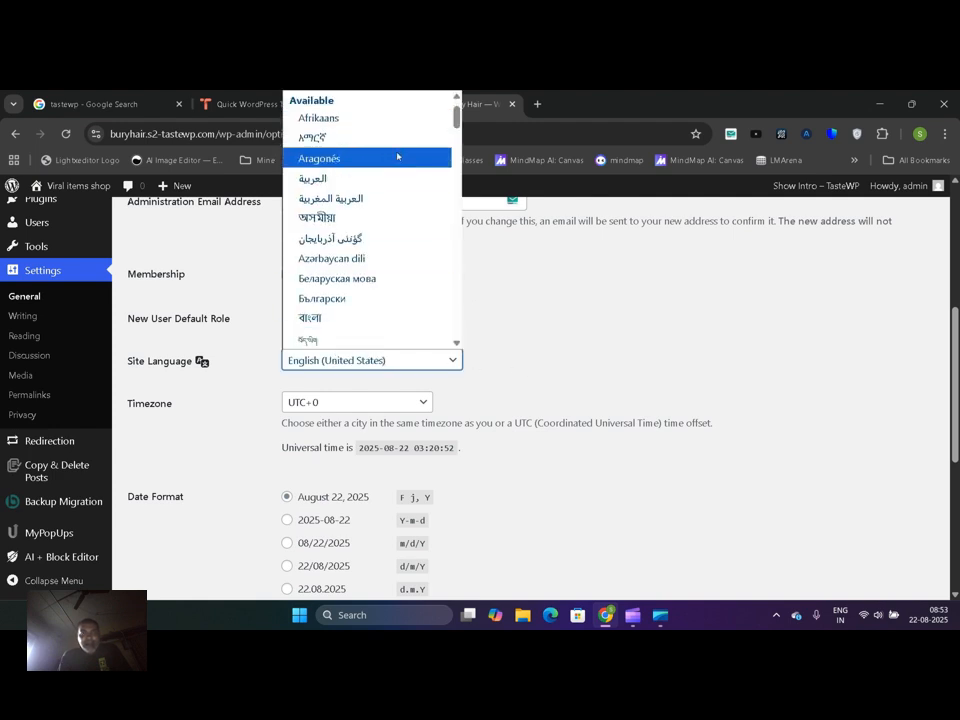
{"action": "mouse_move", "coordinate": [456, 118]}
{"action": "left_mouse_down"}
{"action": "mouse_move", "coordinate": [454, 326]}
{"action": "mouse_move", "coordinate": [453, 95]}
{"action": "left_mouse_up"}
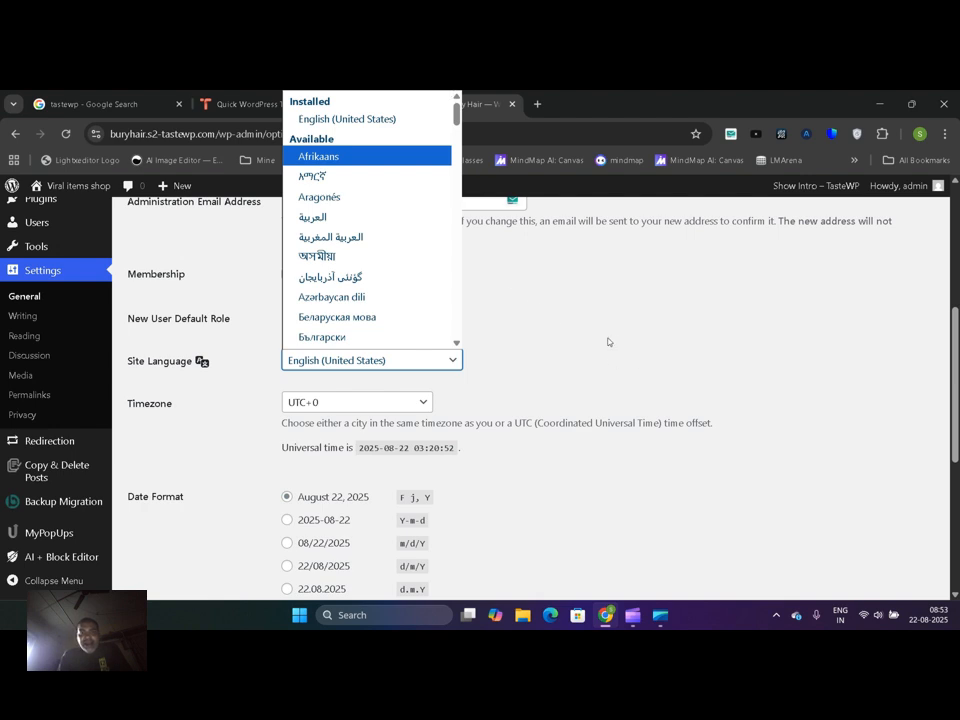
{"action": "scroll", "coordinate": [455, 340], "scroll_direction": "down", "scroll_amount": 15}
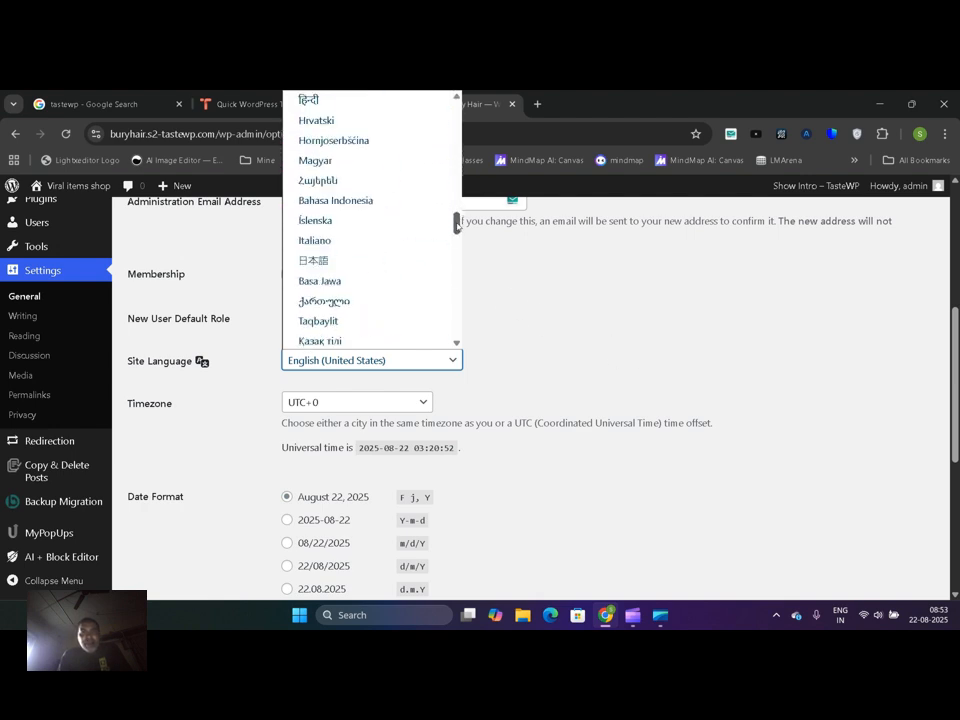
{"action": "left_click_drag", "start_coordinate": [455, 328], "coordinate": [453, 95]}
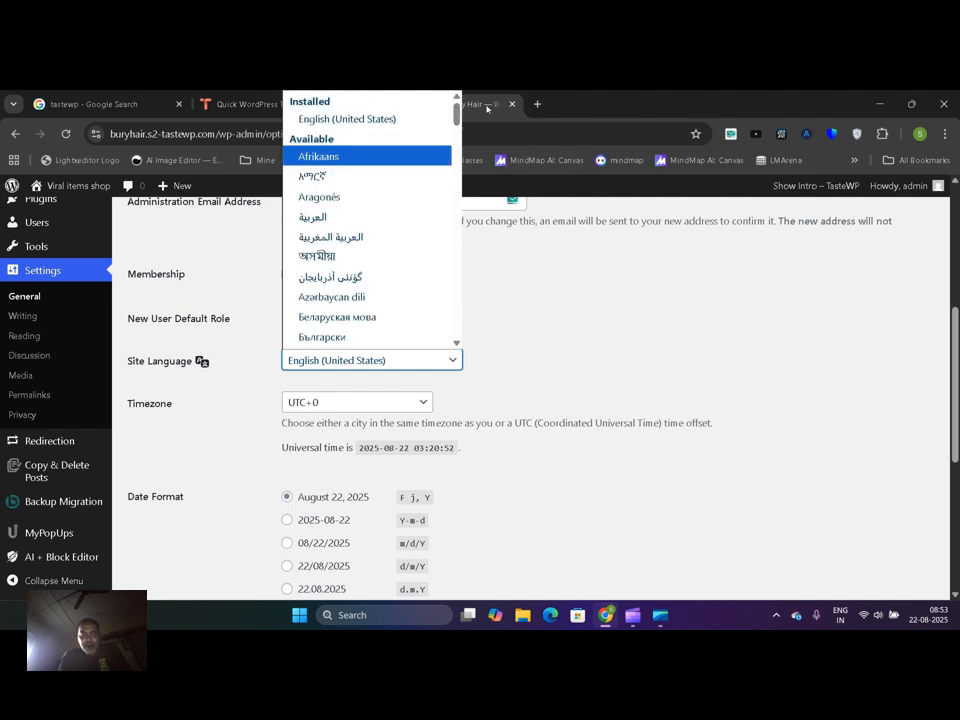
Try other Site Language choices such as Hornjoserbšćina, Hrvatski and Türkçe
{"action": "key", "text": "h"}
{"action": "key", "text": "Down"}
{"action": "key", "text": "Up"}
{"action": "key", "text": "Down"}
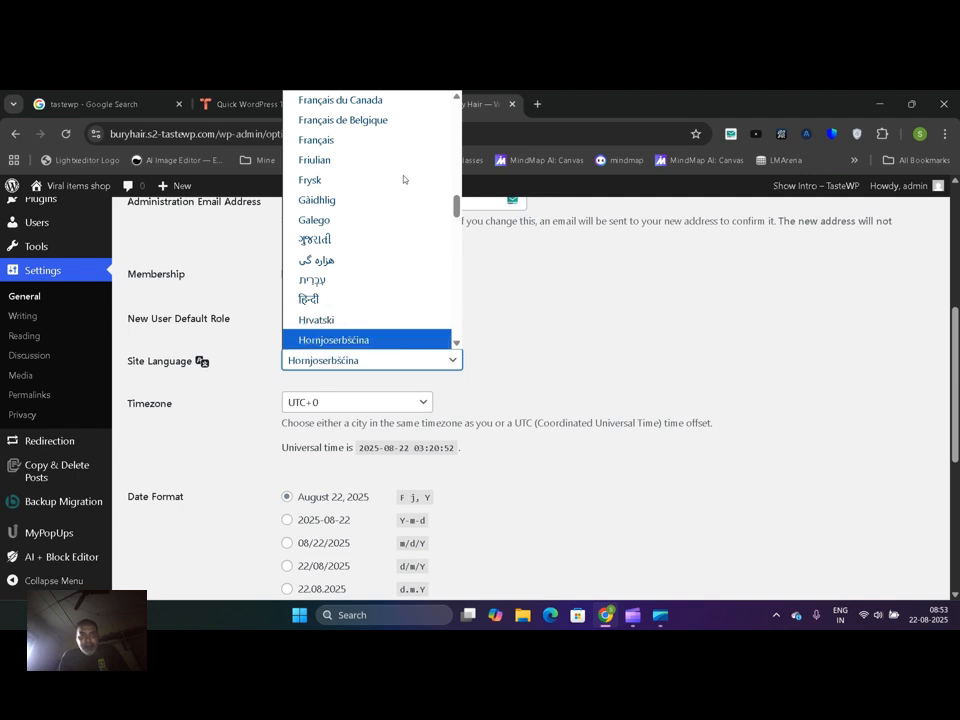
{"action": "key", "text": "Up"}
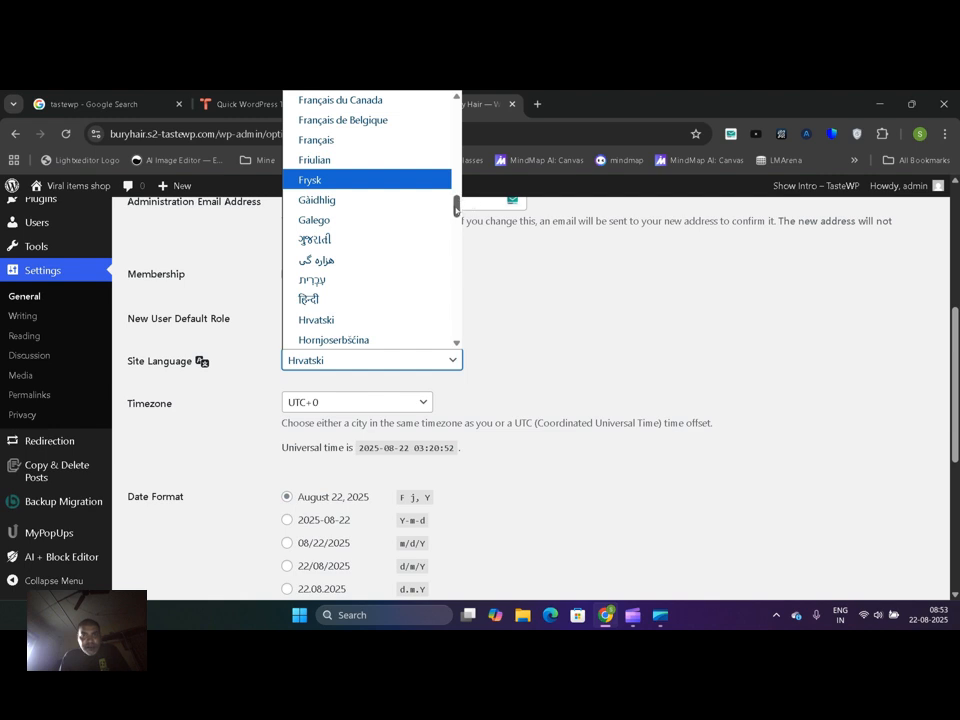
{"action": "left_click_drag", "start_coordinate": [455, 209], "coordinate": [455, 242]}
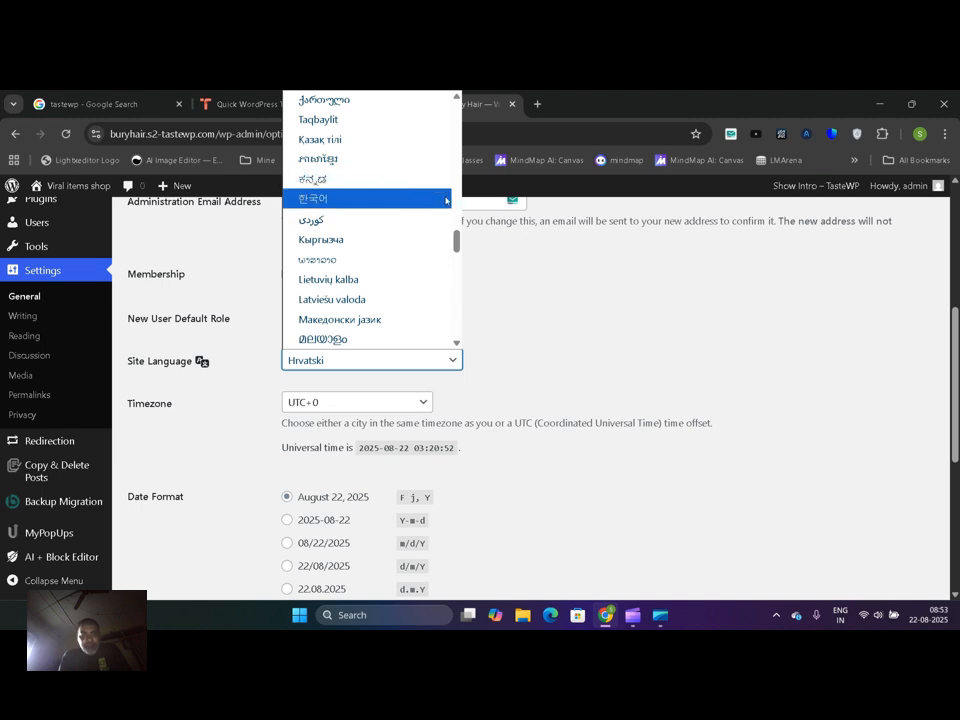
{"action": "key", "text": "t"}
{"action": "key", "text": "t"}
{"action": "key", "text": "t"}
{"action": "key", "text": "t"}
{"action": "key", "text": "t"}
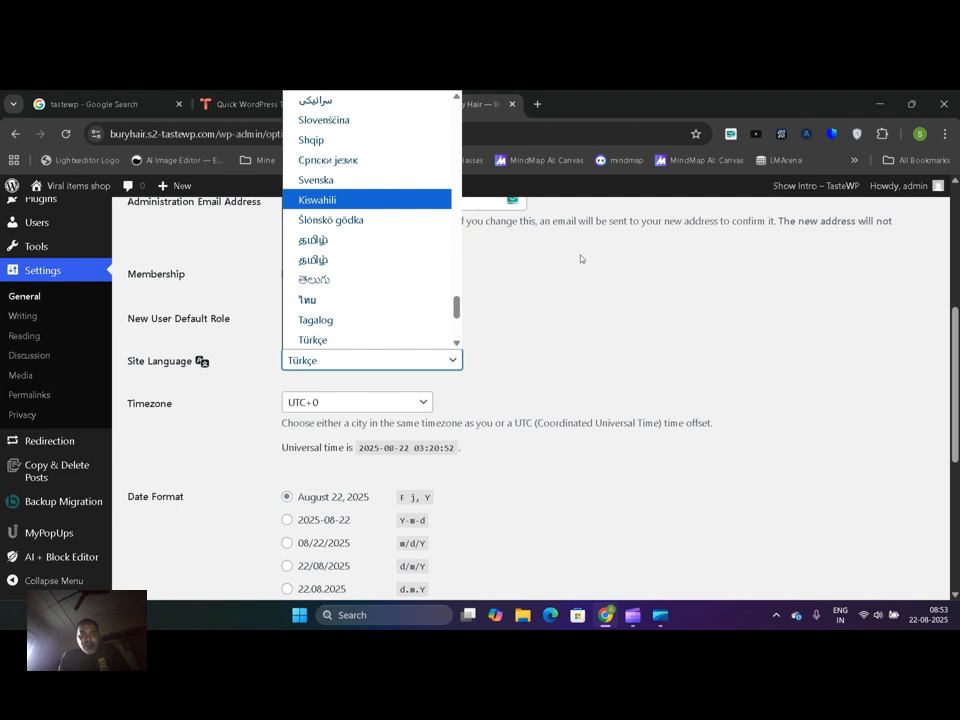
{"action": "left_click", "coordinate": [719, 302]}
Set the Site Language to English (United States)
{"action": "left_click", "coordinate": [390, 368]}
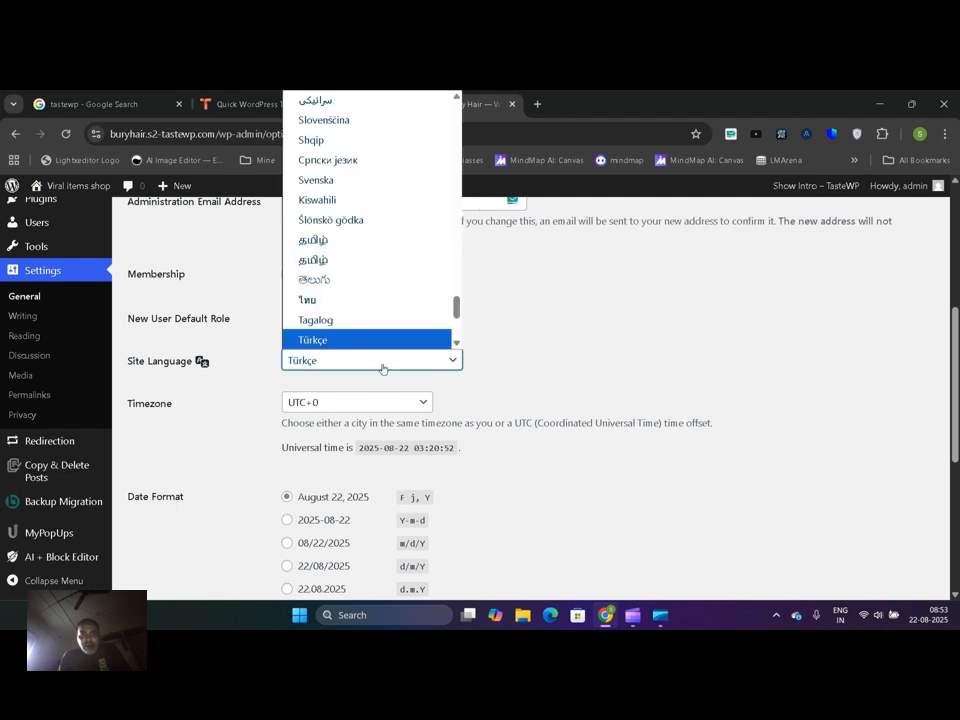
{"action": "key", "text": "e"}
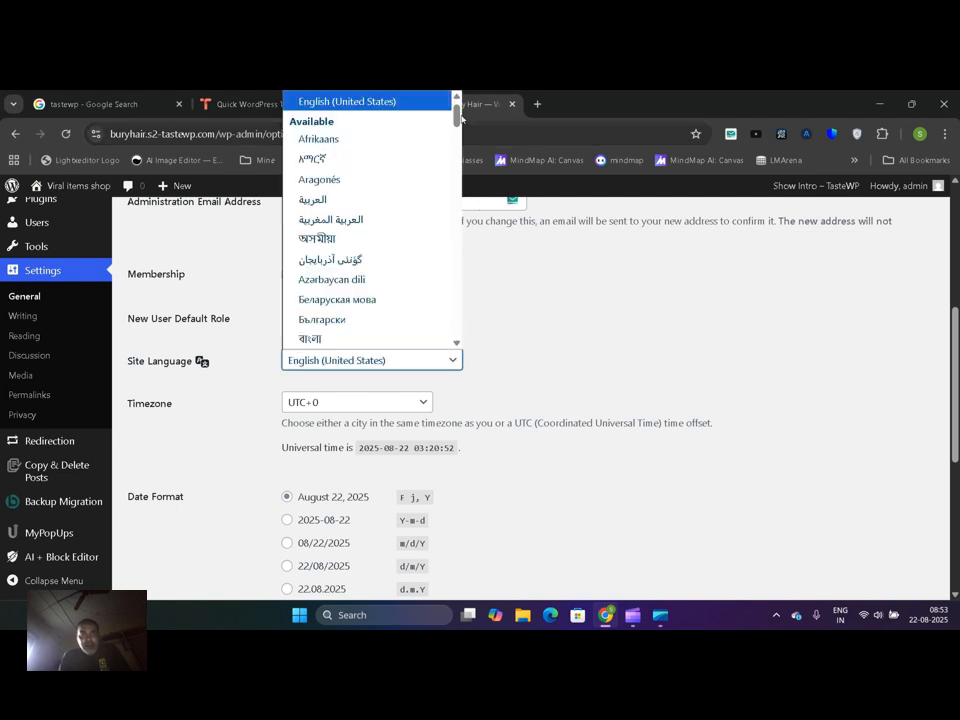
{"action": "key", "text": "Return"}
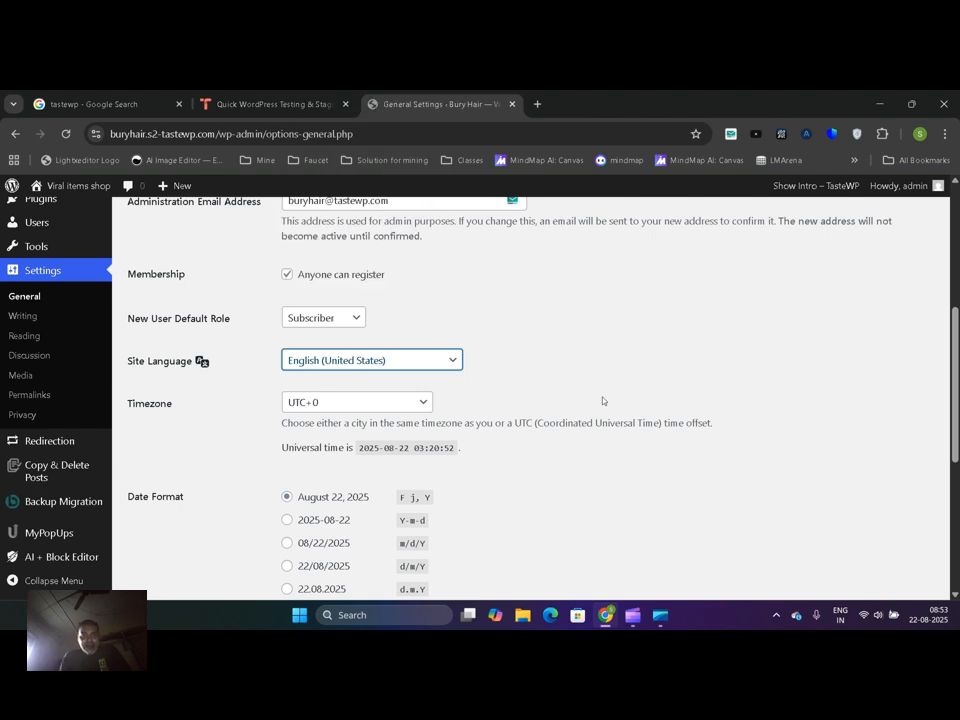
Set the site's timezone to the city Kolkata
{"action": "scroll", "coordinate": [602, 410], "scroll_direction": "down", "scroll_amount": 2}
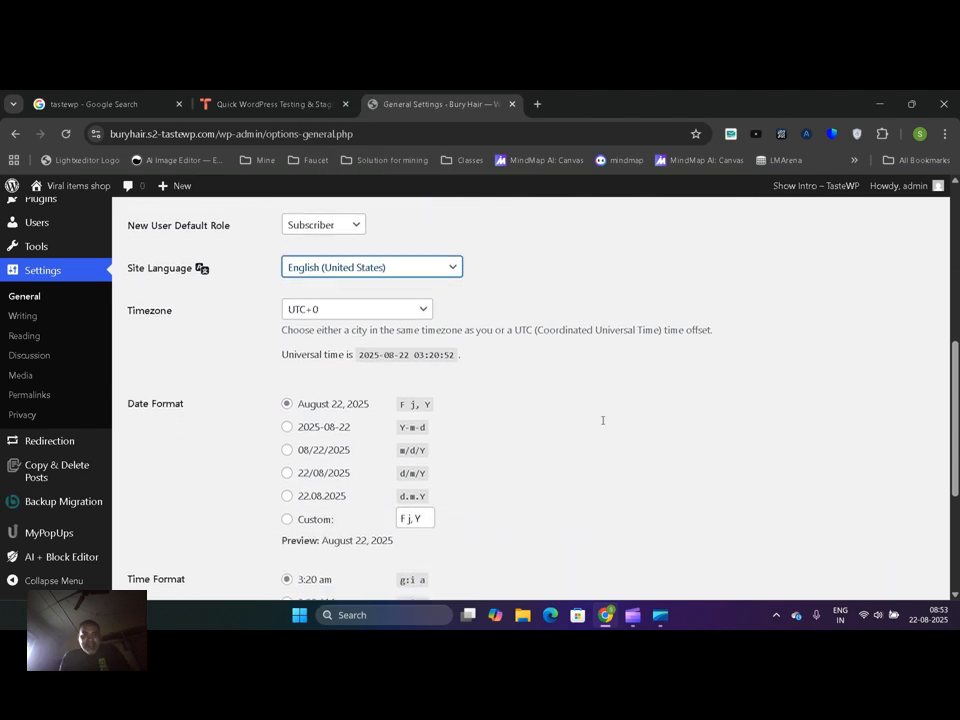
{"action": "scroll", "coordinate": [602, 416], "scroll_direction": "down", "scroll_amount": 1}
{"action": "scroll", "coordinate": [452, 354], "scroll_direction": "down", "scroll_amount": 1}
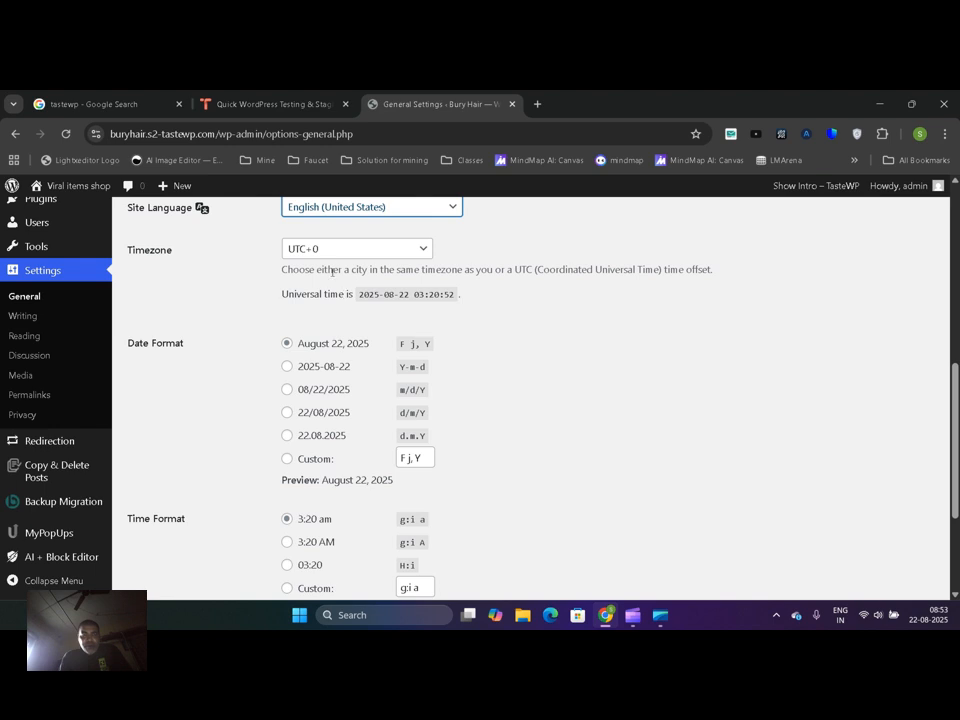
{"action": "left_click", "coordinate": [360, 254]}
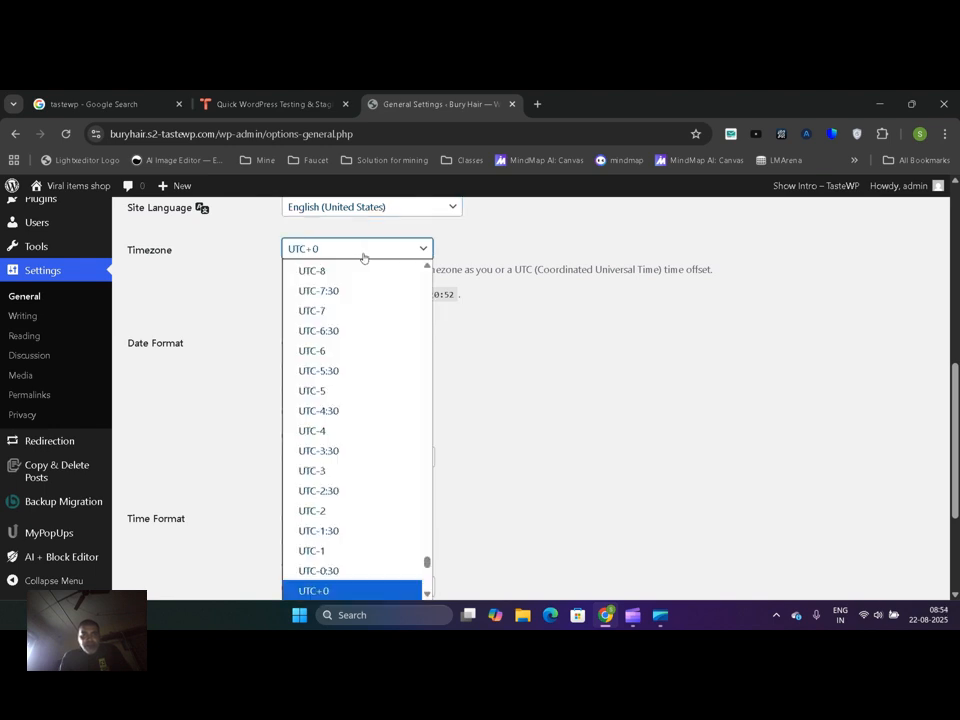
{"action": "left_click_drag", "start_coordinate": [426, 564], "coordinate": [427, 400]}
{"action": "key", "text": "d"}
{"action": "key", "text": "d"}
{"action": "key", "text": "d"}
{"action": "key", "text": "d"}
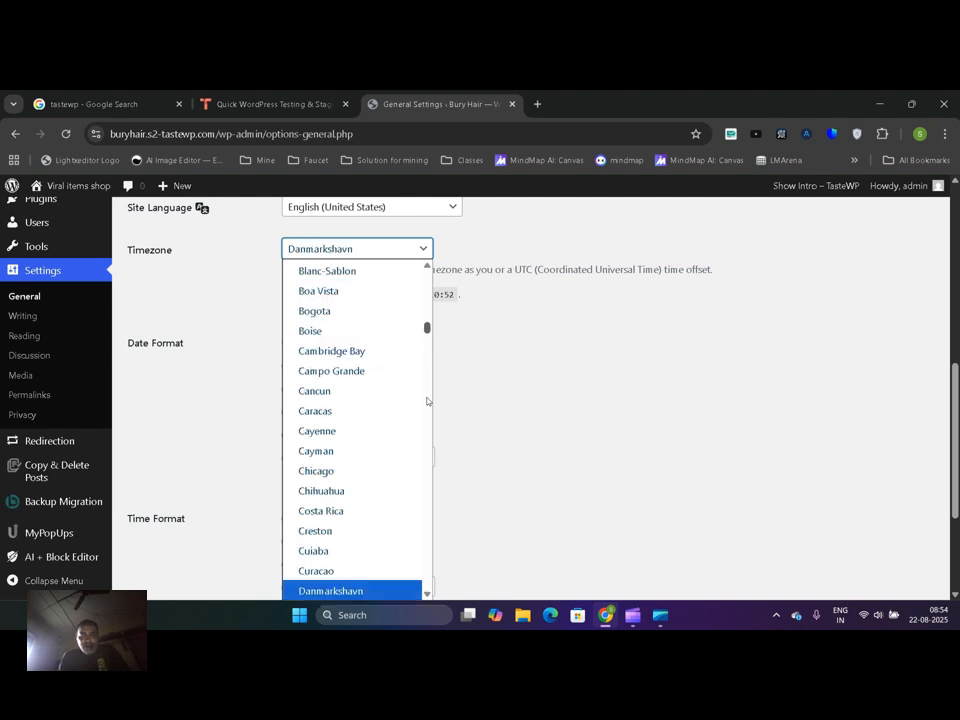
{"action": "key", "text": "k"}
{"action": "key", "text": "k"}
{"action": "key", "text": "k"}
{"action": "key", "text": "k"}
{"action": "key", "text": "k"}
{"action": "key", "text": "k"}
{"action": "key", "text": "k"}
{"action": "key", "text": "k"}
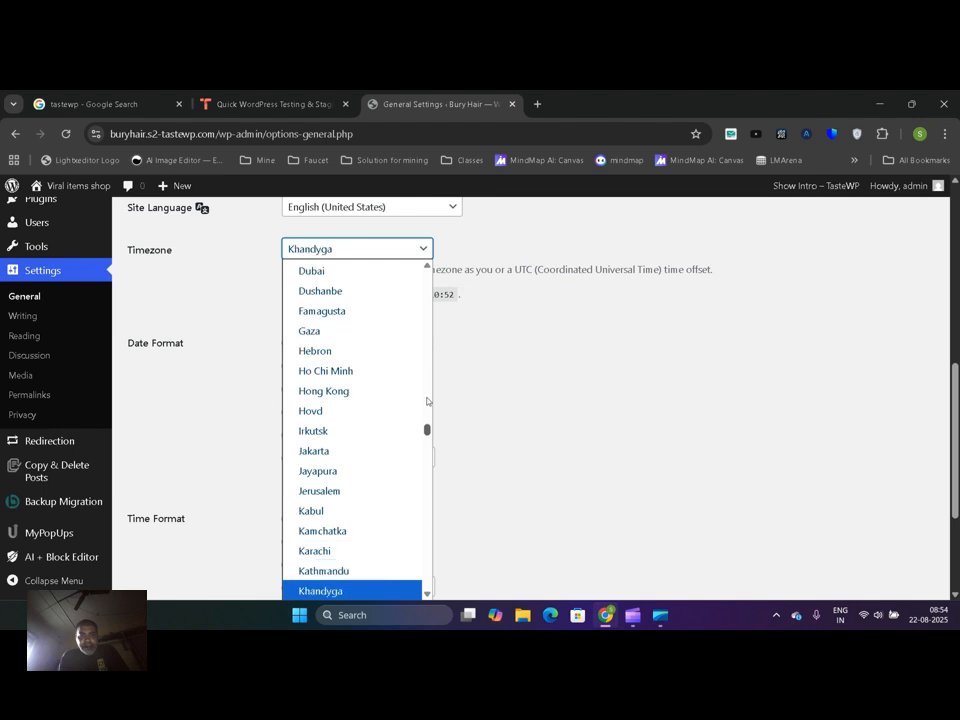
{"action": "key", "text": "k"}
{"action": "key", "text": "k"}
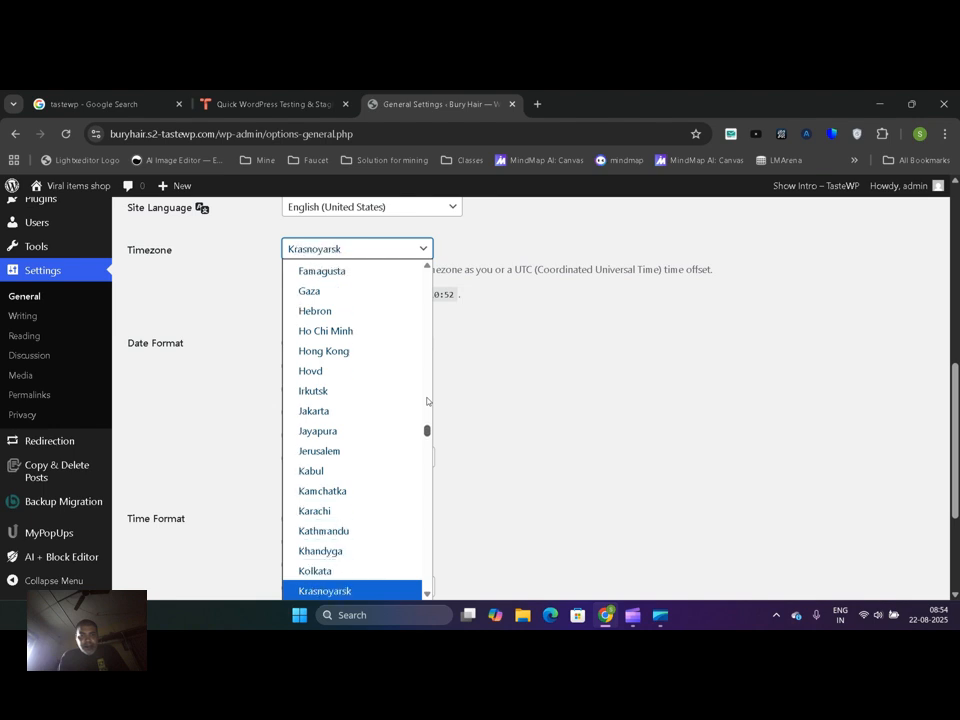
{"action": "left_click", "coordinate": [386, 570]}
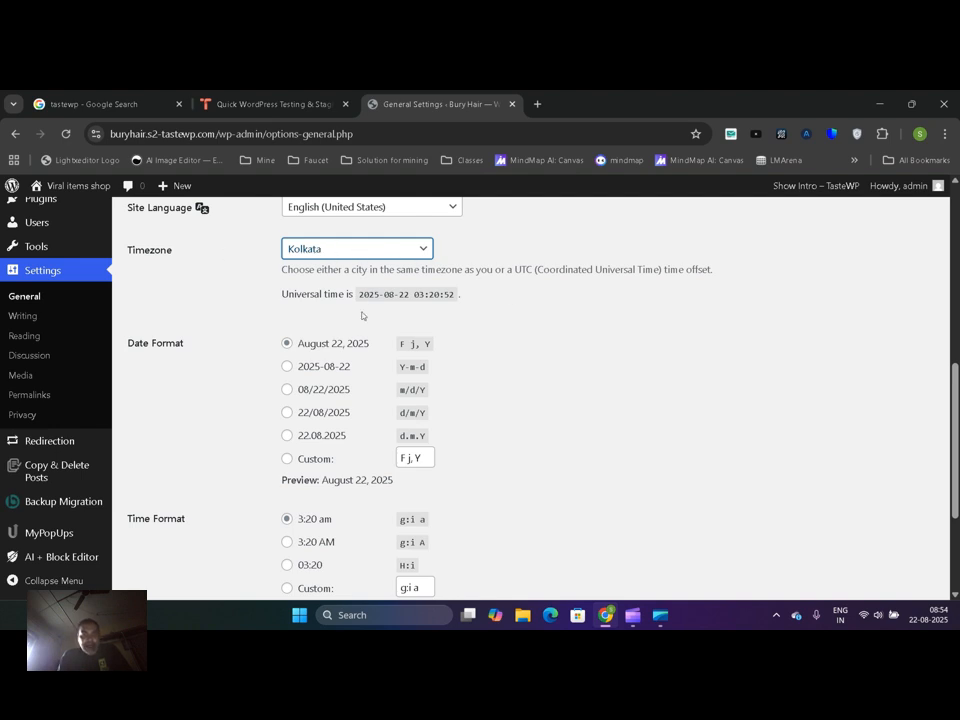
Set the site's date format to day/month/year (d/m/Y)
{"action": "left_click", "coordinate": [314, 418]}
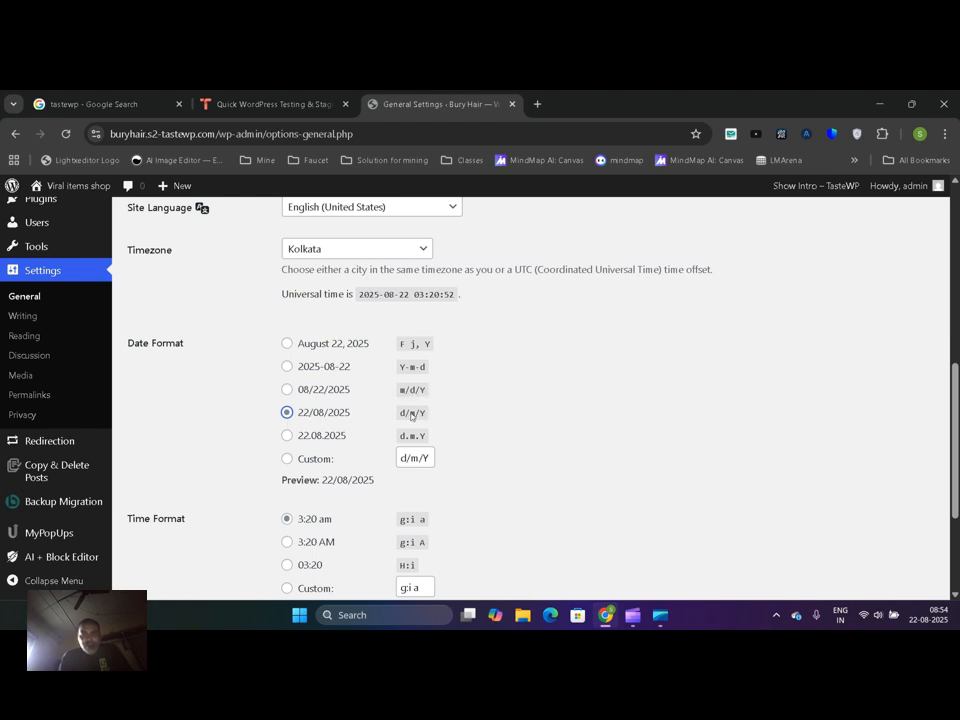
{"action": "left_click_drag", "start_coordinate": [957, 378], "coordinate": [957, 410]}
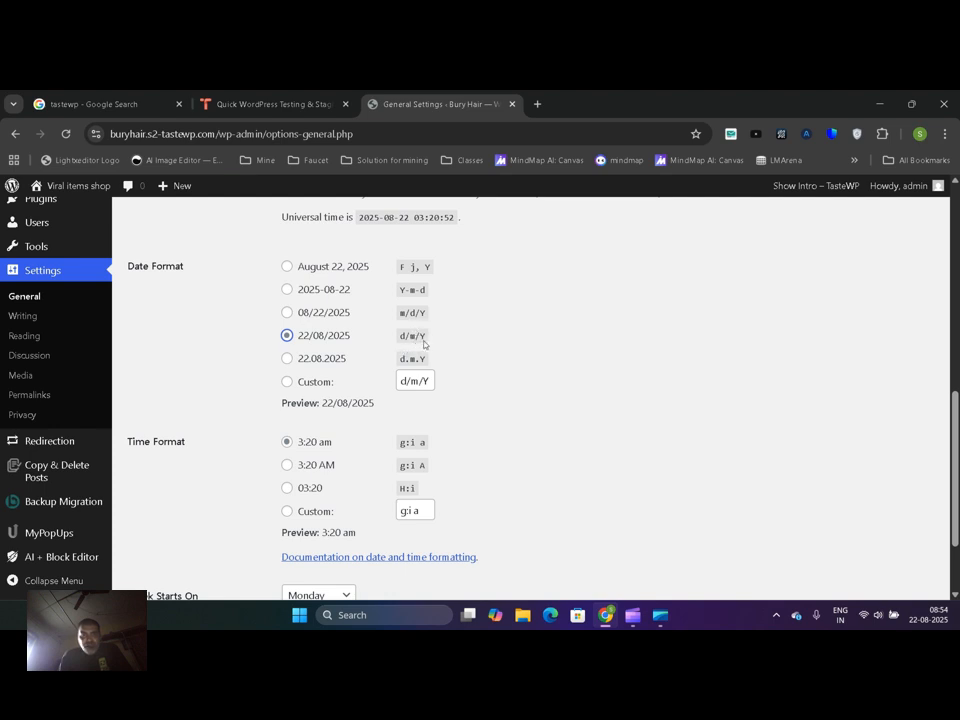
Check the time format choices and the days offered for Week Starts On, leaving Monday selected
{"action": "scroll", "coordinate": [943, 429], "scroll_direction": "down", "scroll_amount": 1}
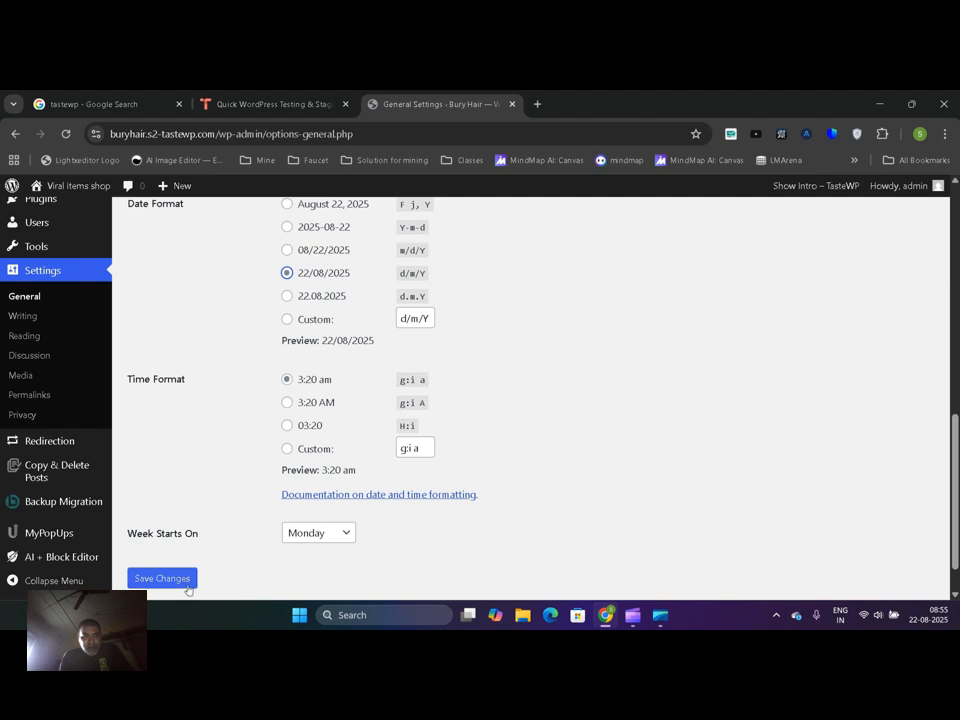
{"action": "left_click", "coordinate": [317, 533]}
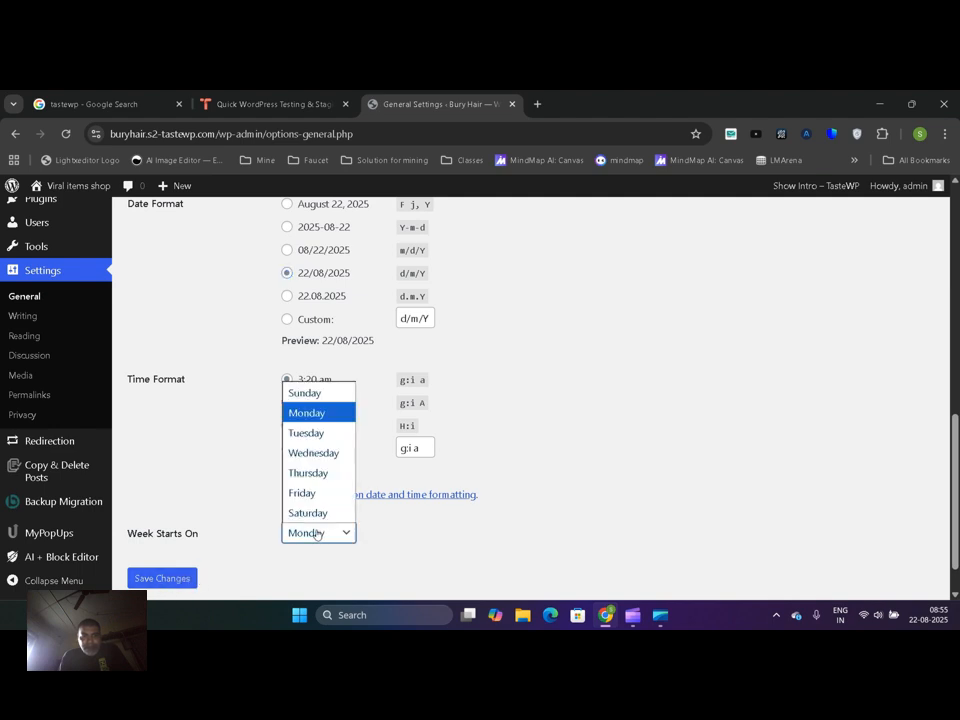
{"action": "left_click", "coordinate": [315, 533]}
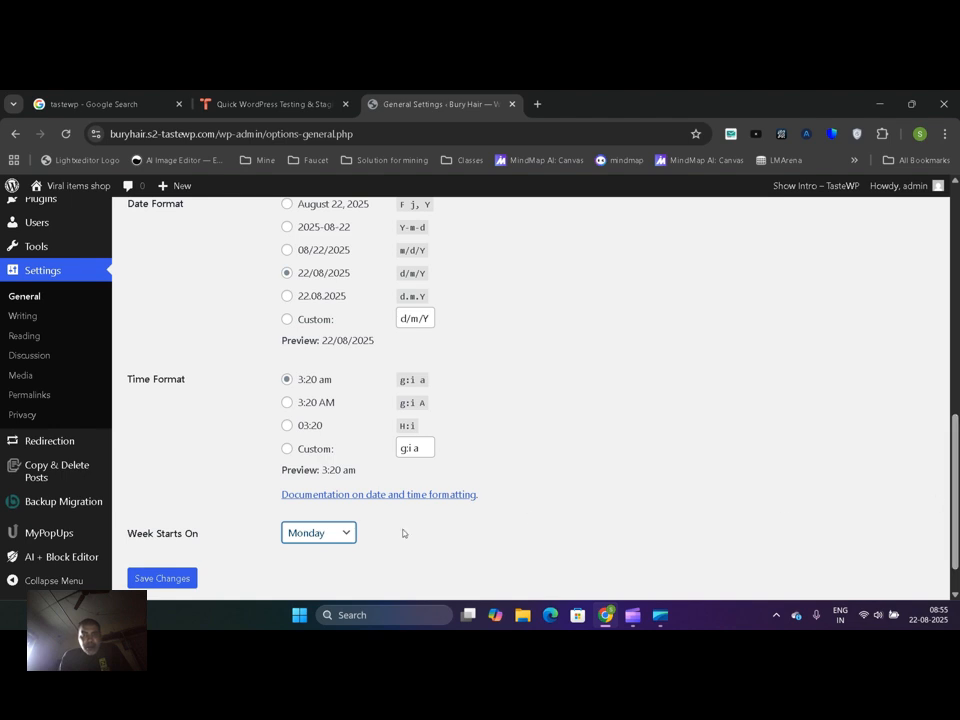
{"action": "left_click", "coordinate": [343, 534]}
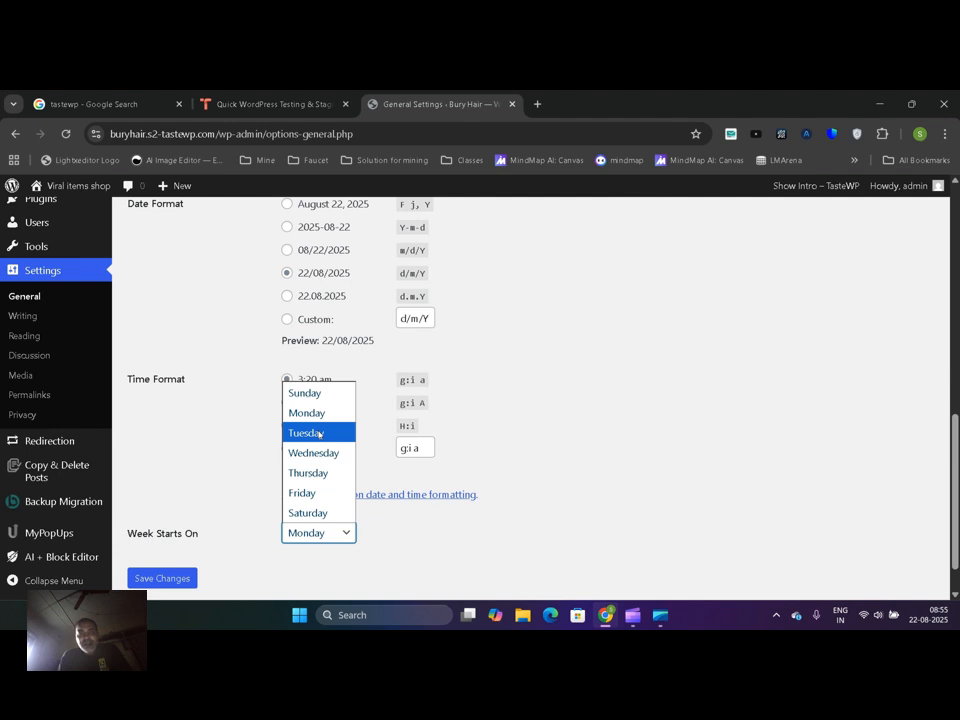
{"action": "left_click", "coordinate": [769, 444]}
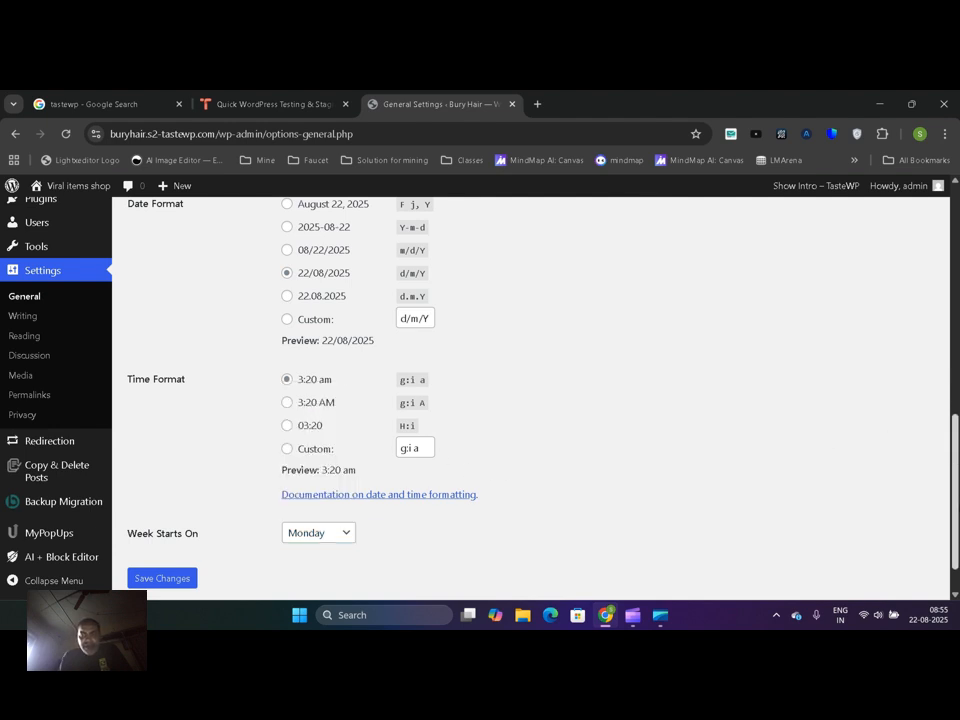
Review the General settings from the site title to the week start and save the changes
{"action": "scroll", "coordinate": [897, 439], "scroll_direction": "up", "scroll_amount": 10}
{"action": "scroll", "coordinate": [956, 253], "scroll_direction": "up", "scroll_amount": 3}
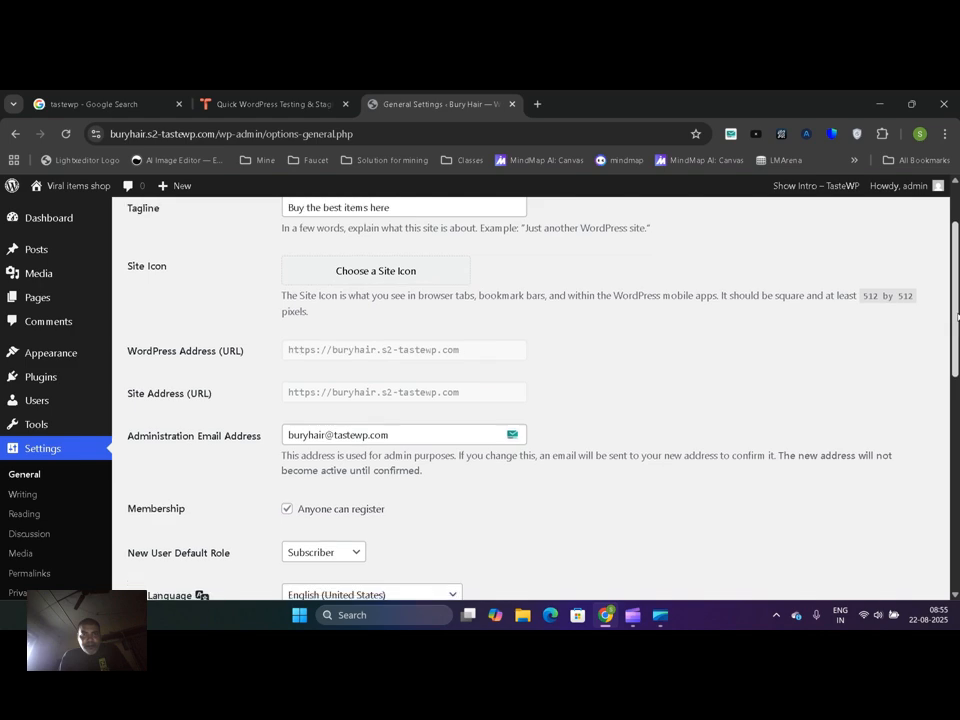
{"action": "scroll", "coordinate": [956, 253], "scroll_direction": "down", "scroll_amount": 5}
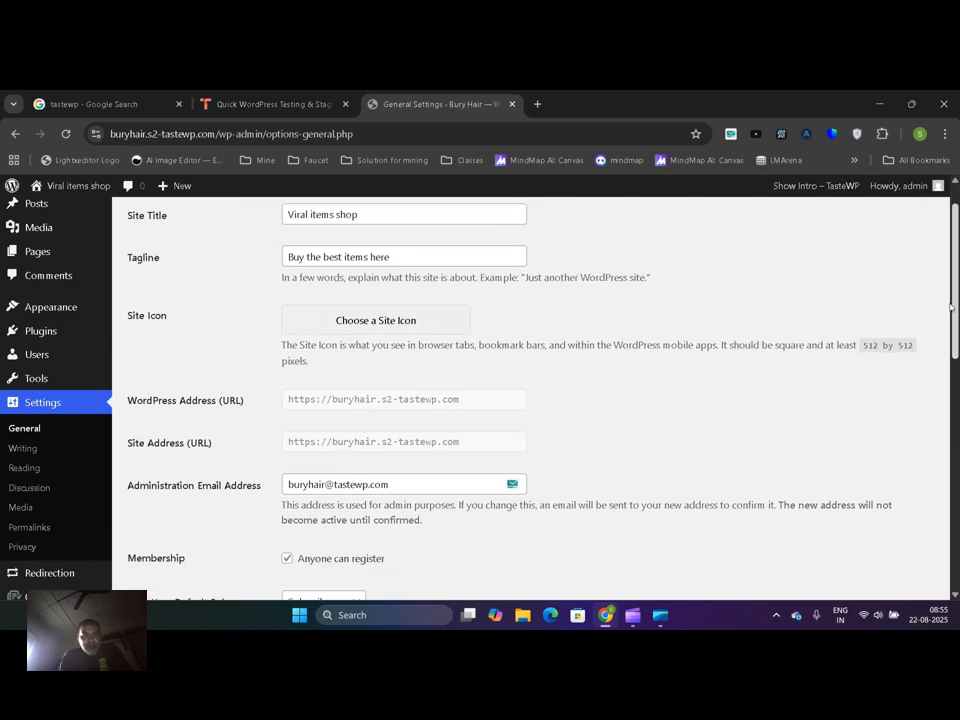
{"action": "scroll", "coordinate": [941, 374], "scroll_direction": "down", "scroll_amount": 5}
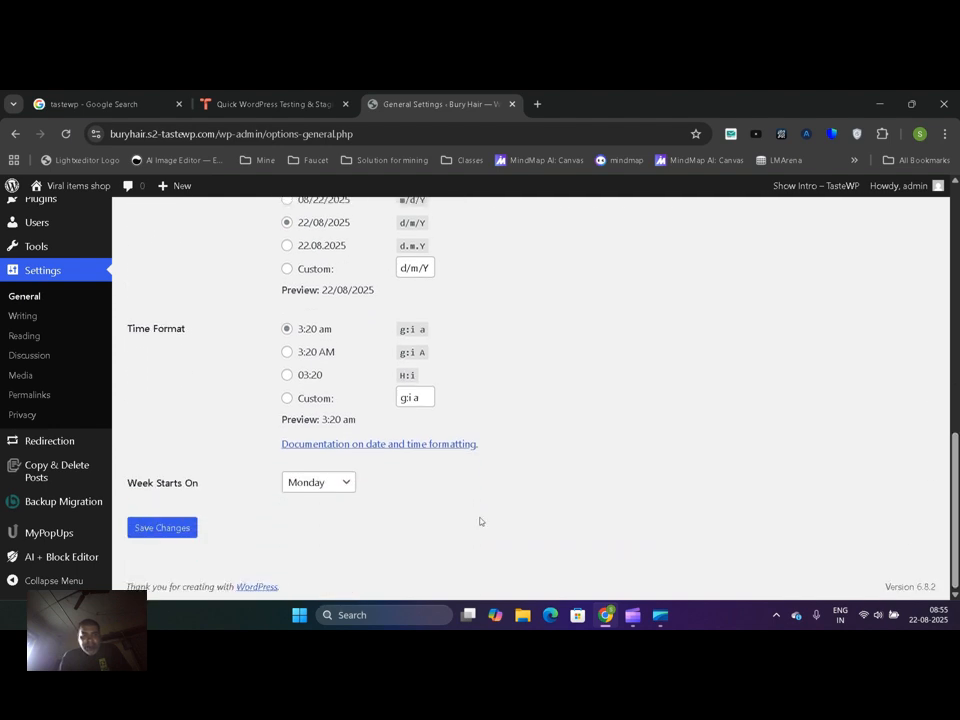
{"action": "left_click", "coordinate": [166, 530]}
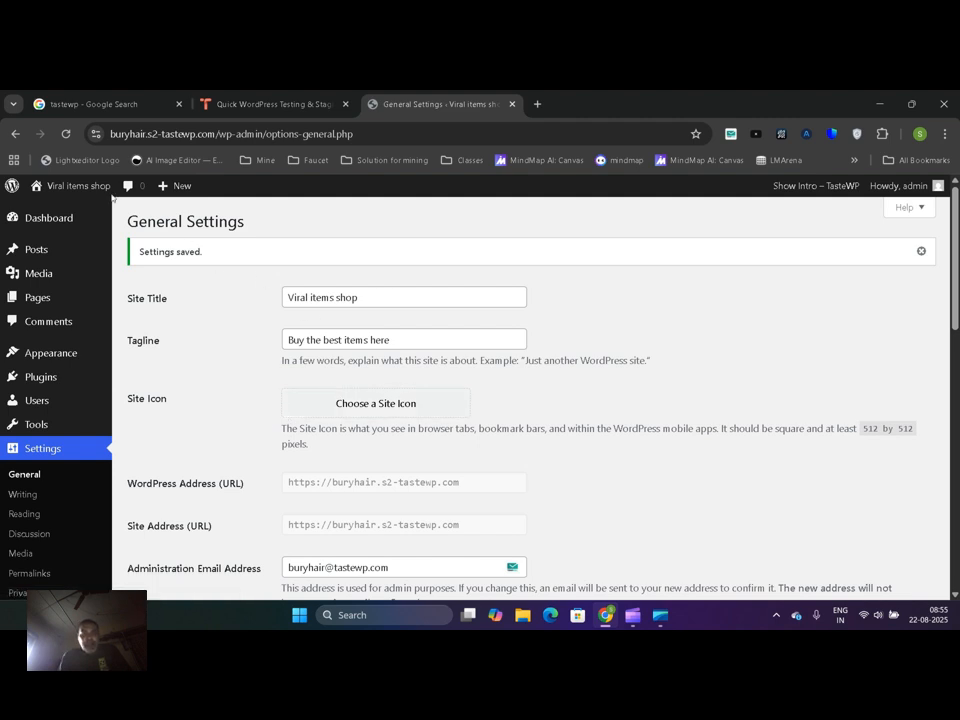
Open the site's front page in a new browser tab, check the site title and page content, and return to the General settings
{"action": "mouse_move", "coordinate": [80, 189]}
{"action": "middle_click", "coordinate": [40, 210]}
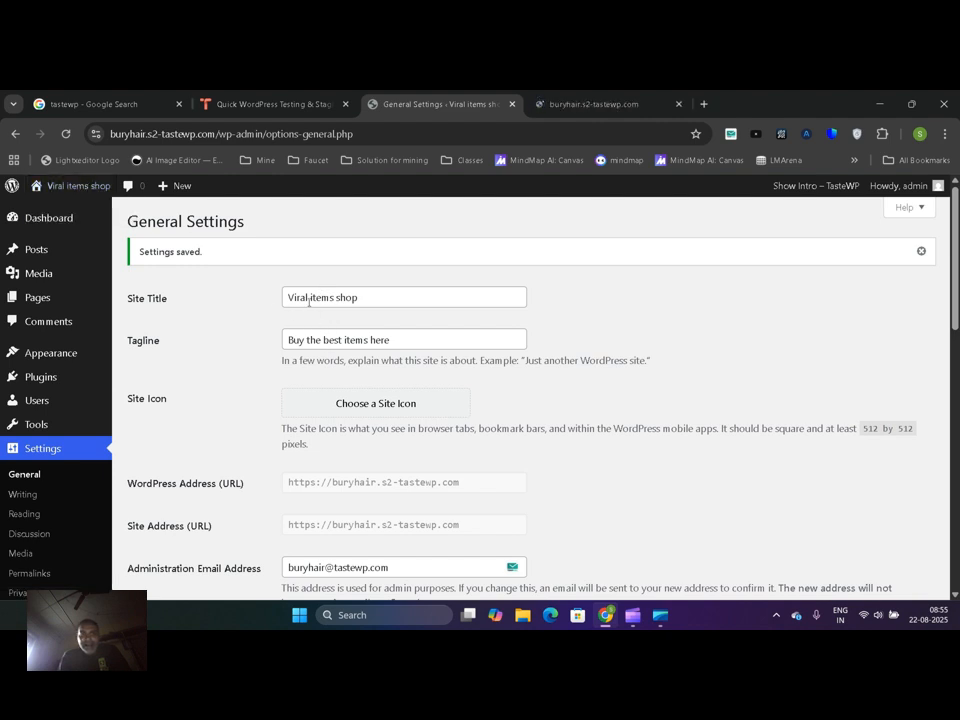
{"action": "left_click", "coordinate": [575, 104]}
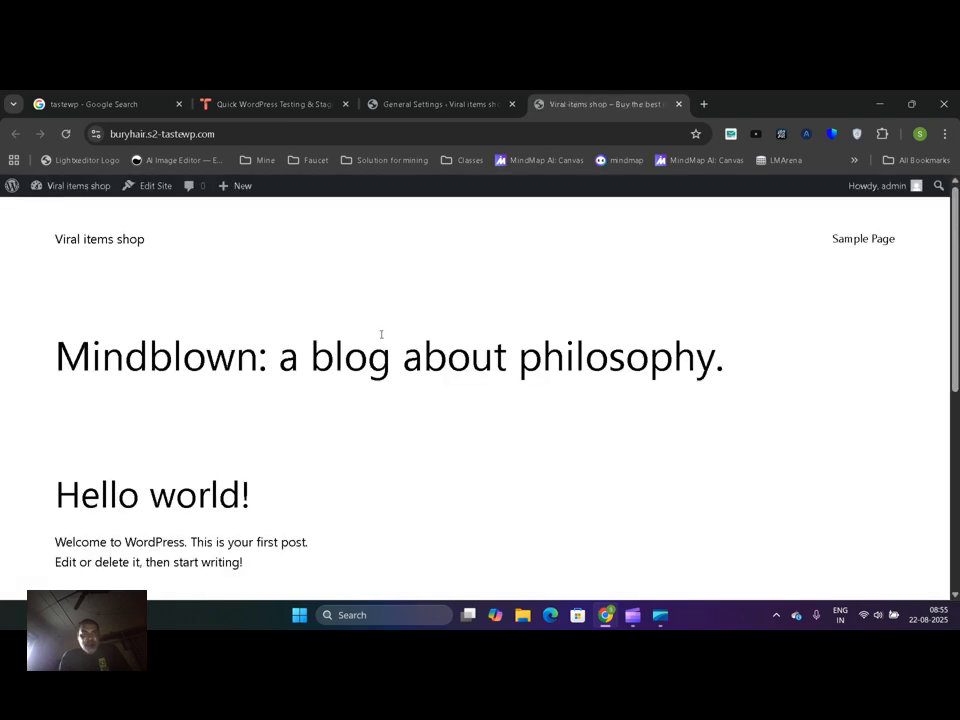
{"action": "left_click_drag", "start_coordinate": [45, 242], "coordinate": [150, 248]}
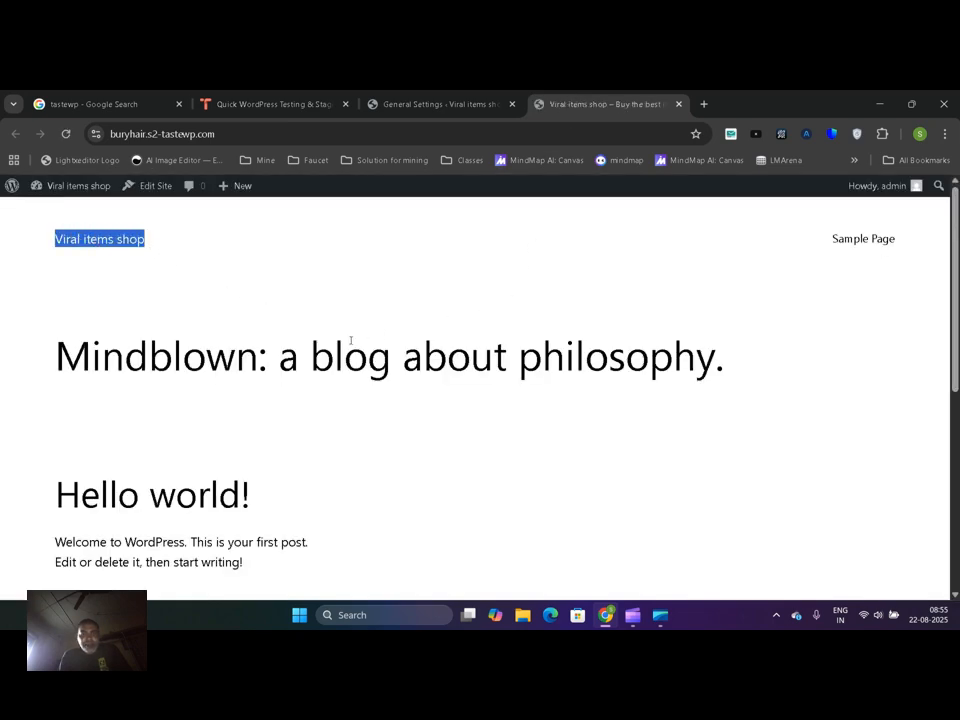
{"action": "left_click_drag", "start_coordinate": [957, 250], "coordinate": [958, 490]}
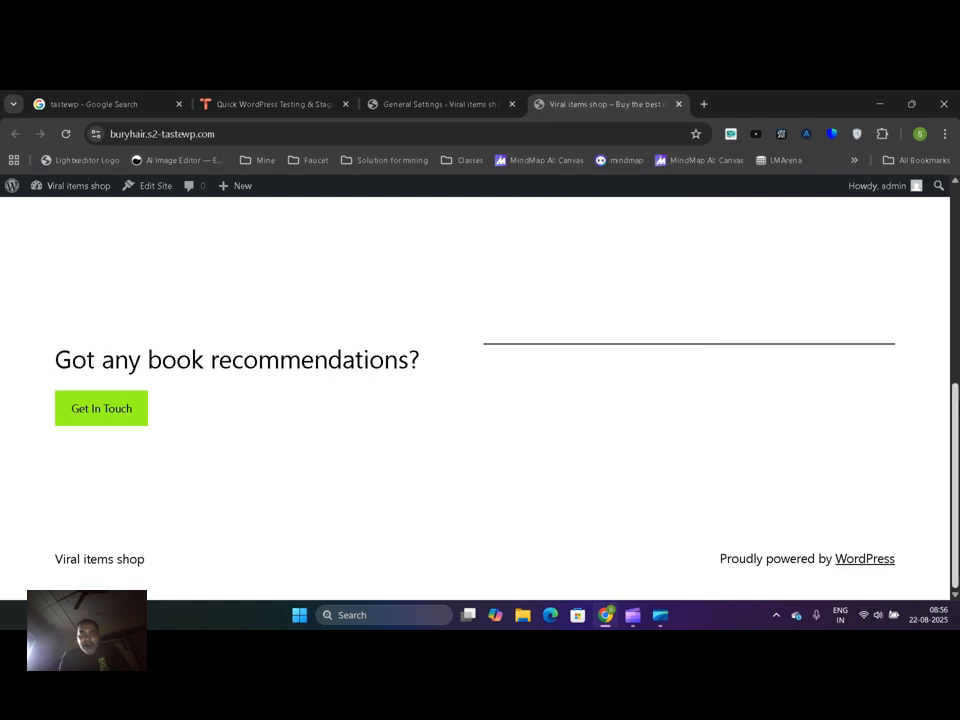
{"action": "scroll", "coordinate": [763, 207], "scroll_direction": "up", "scroll_amount": 10}
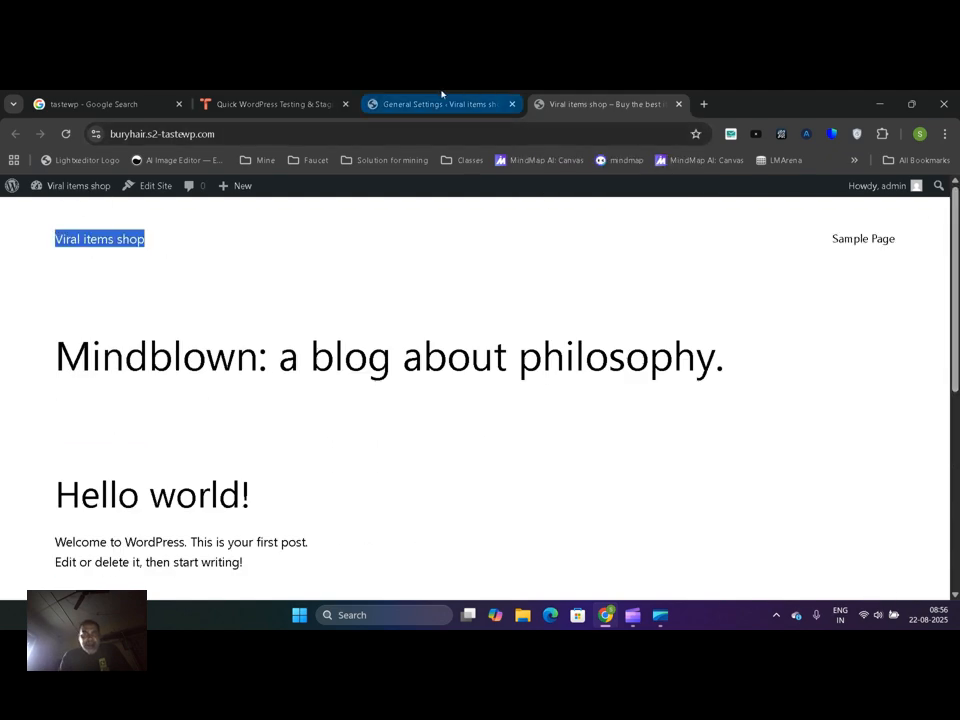
{"action": "left_click", "coordinate": [394, 96]}
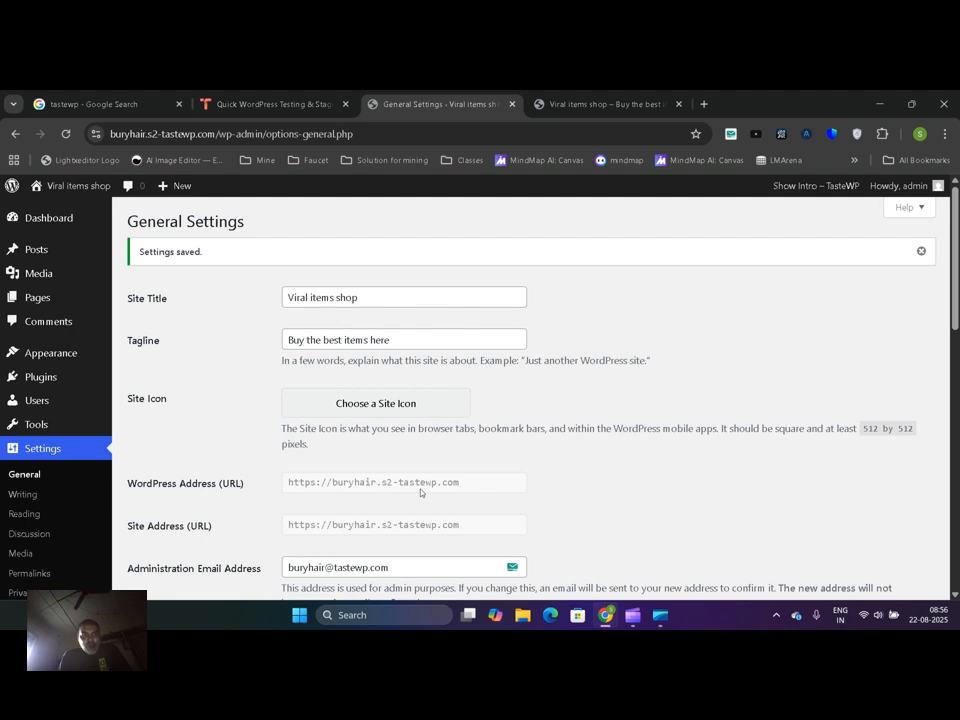
Recheck the site's front page in its current look and open the gallery for adding a new theme
{"action": "left_click", "coordinate": [560, 100]}
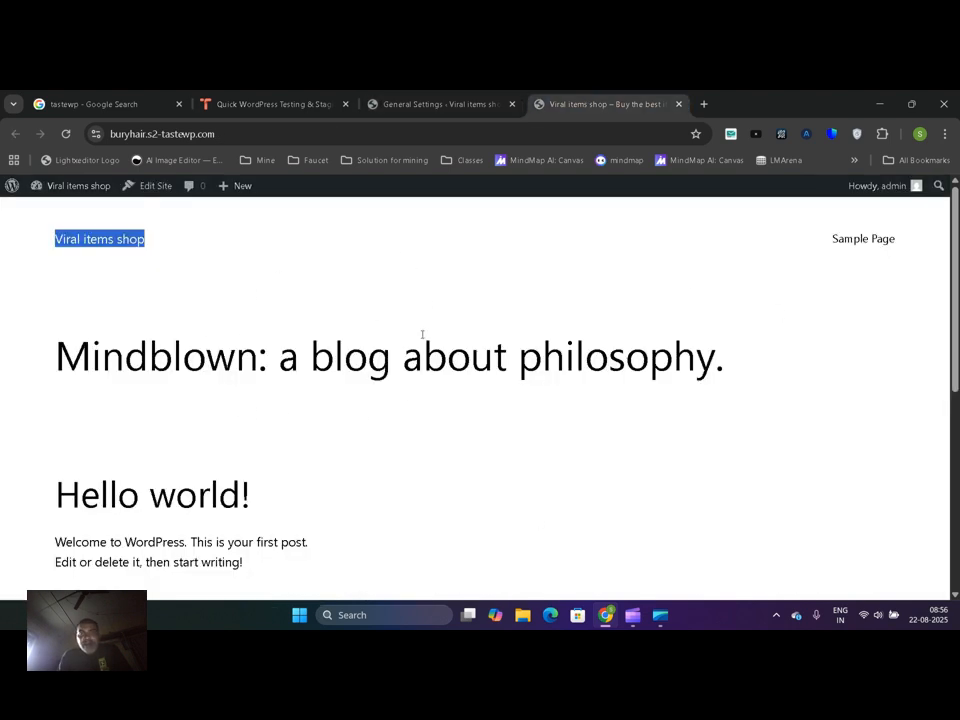
{"action": "left_click", "coordinate": [451, 96]}
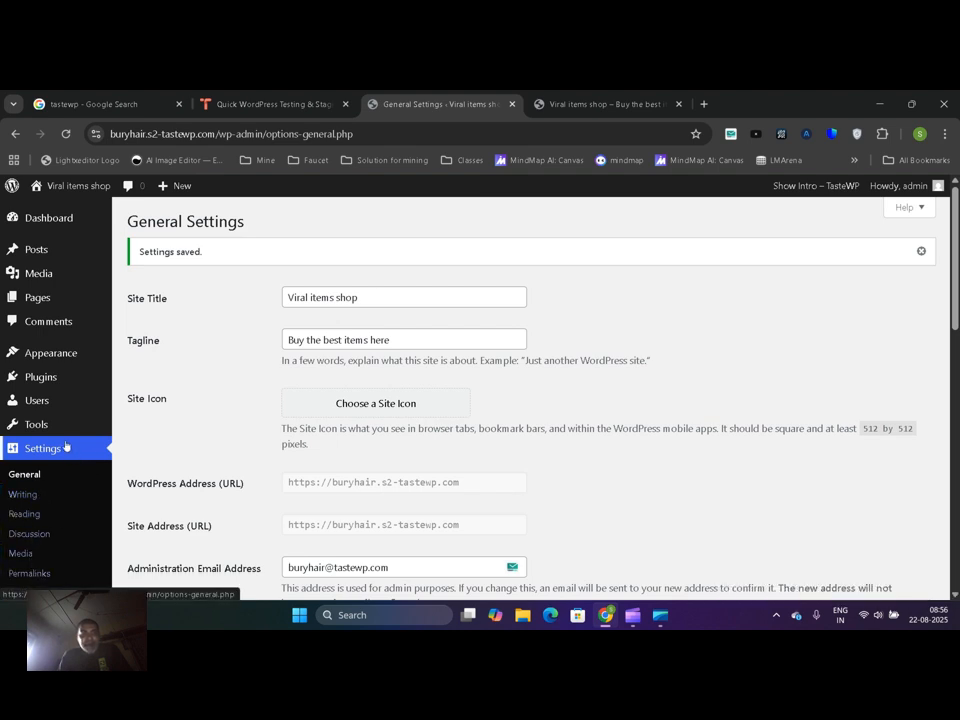
{"action": "mouse_move", "coordinate": [70, 424]}
{"action": "mouse_move", "coordinate": [76, 350]}
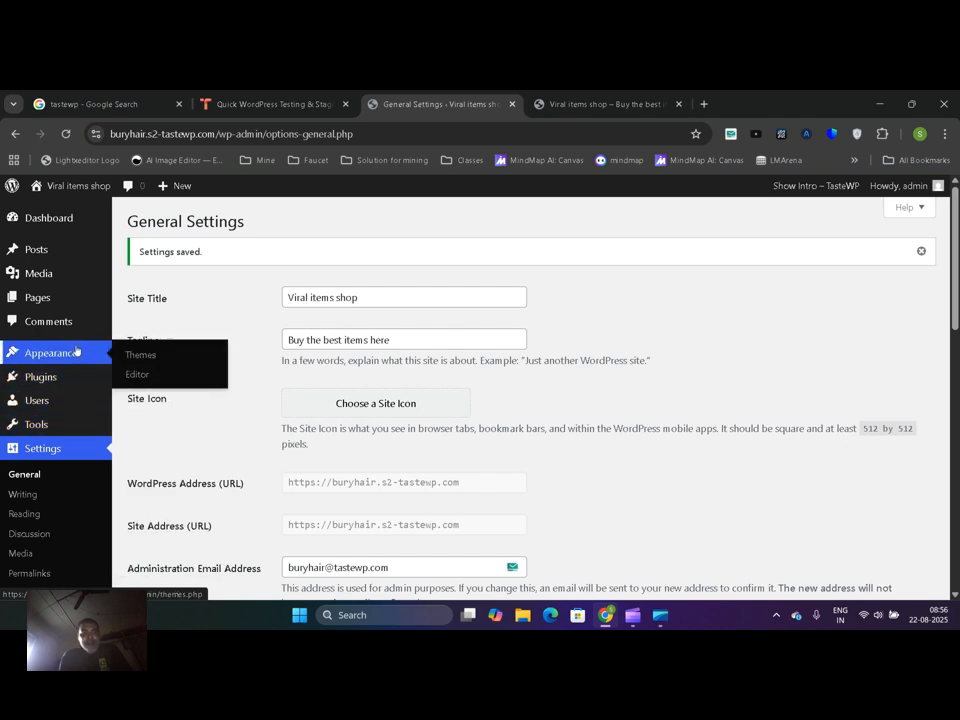
{"action": "left_click", "coordinate": [140, 358]}
{"action": "mouse_move", "coordinate": [35, 357]}
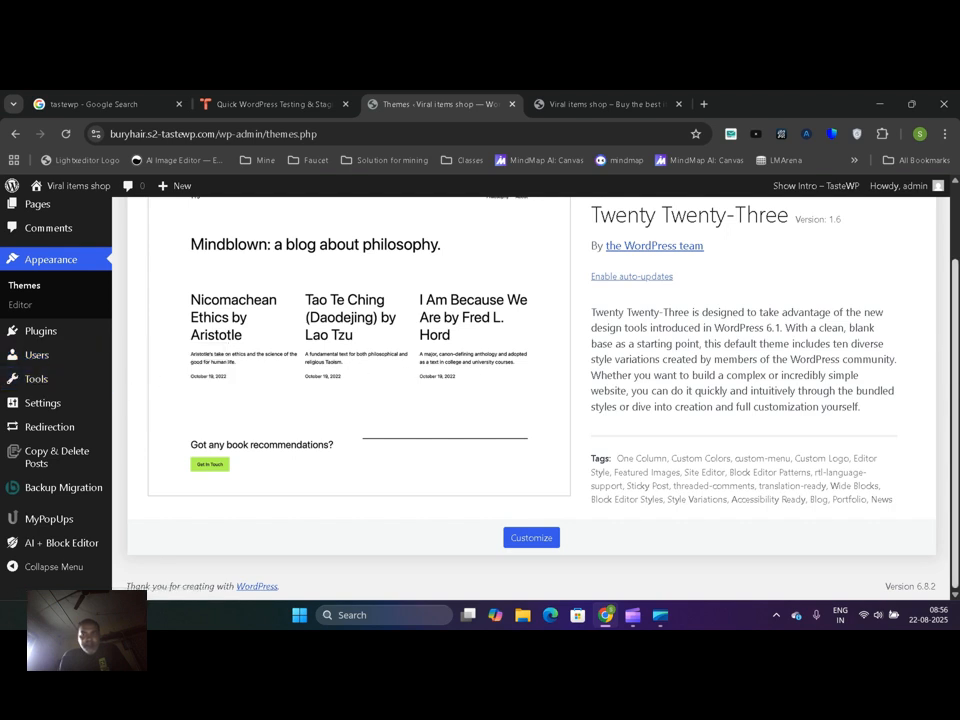
{"action": "scroll", "coordinate": [742, 217], "scroll_direction": "up", "scroll_amount": 1}
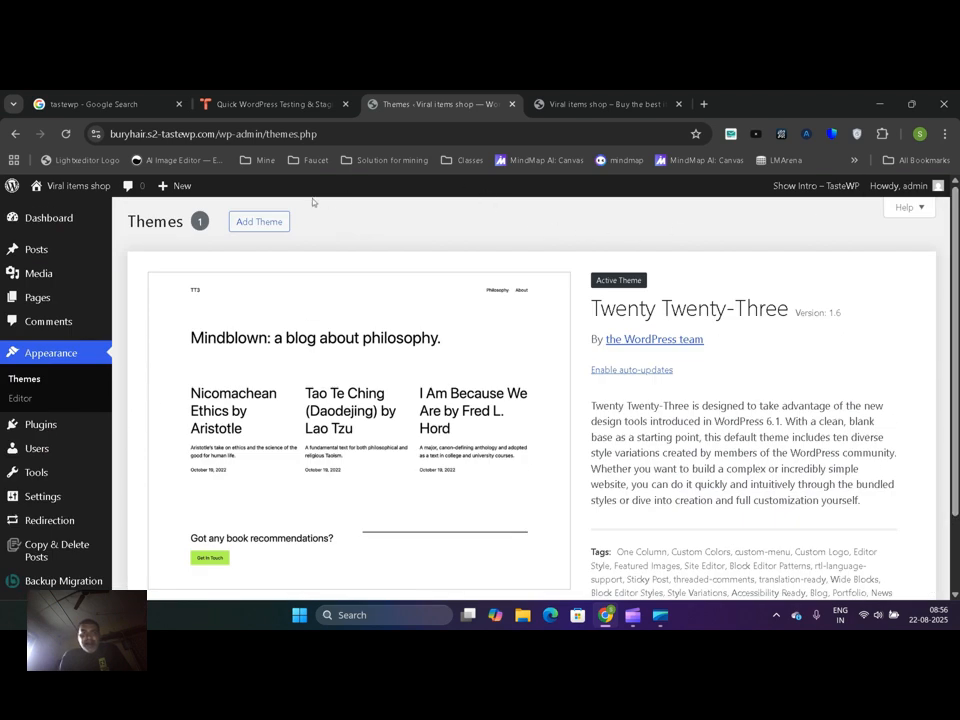
{"action": "left_click", "coordinate": [256, 223]}
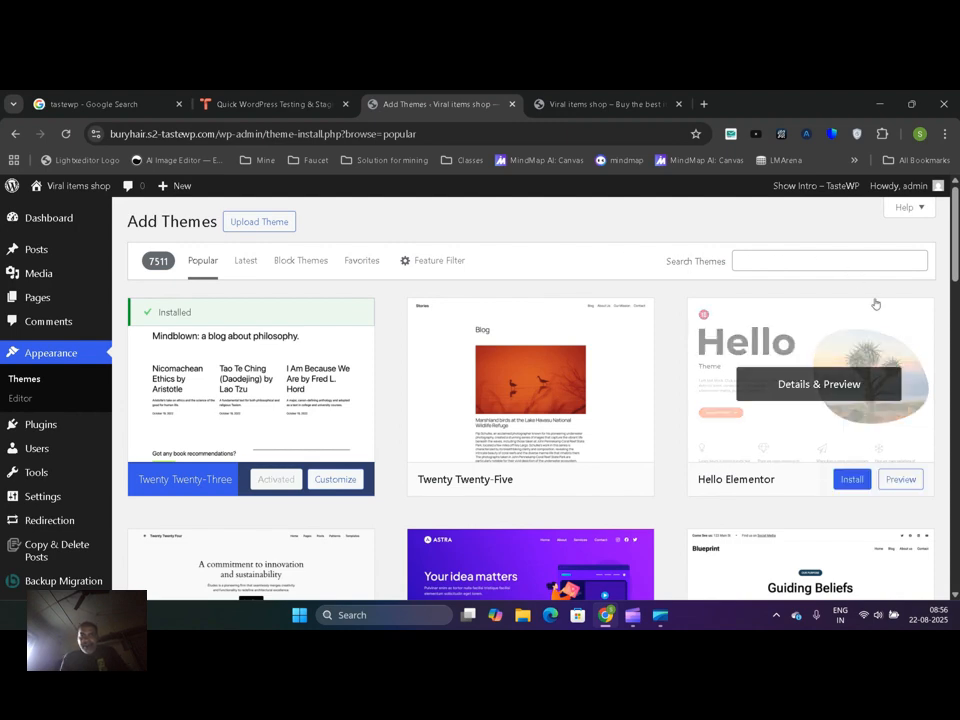
Filter the theme gallery by the Entertainment subject, the Theme Options feature and the Grid Layout layout
{"action": "left_click_drag", "start_coordinate": [956, 238], "coordinate": [958, 304]}
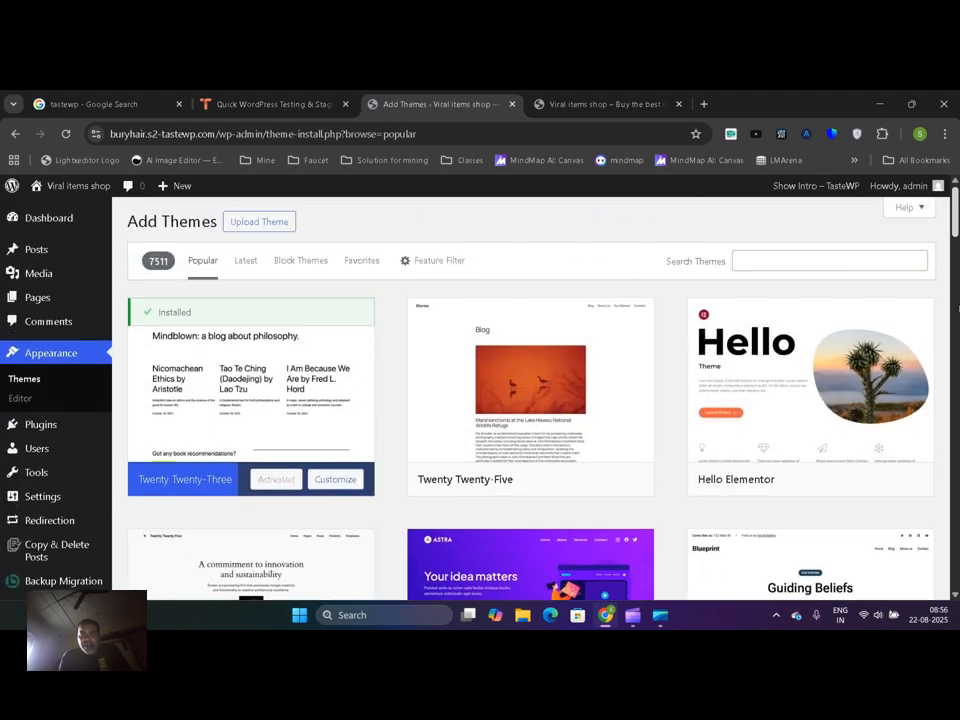
{"action": "left_click", "coordinate": [432, 261]}
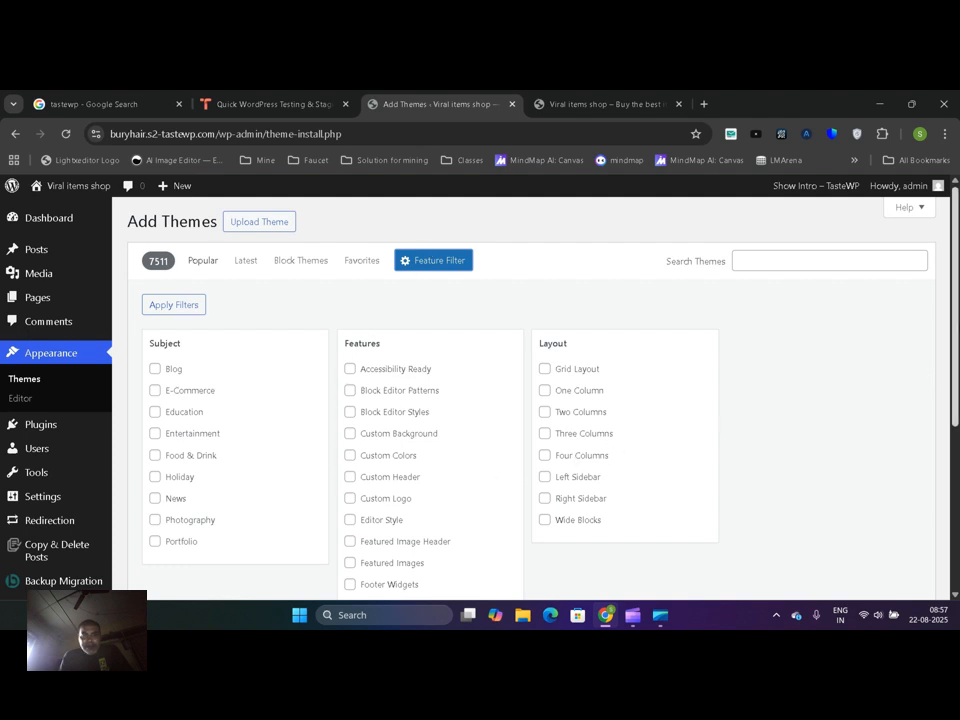
{"action": "scroll", "coordinate": [530, 400], "scroll_direction": "down", "scroll_amount": 1}
{"action": "left_click", "coordinate": [568, 293]}
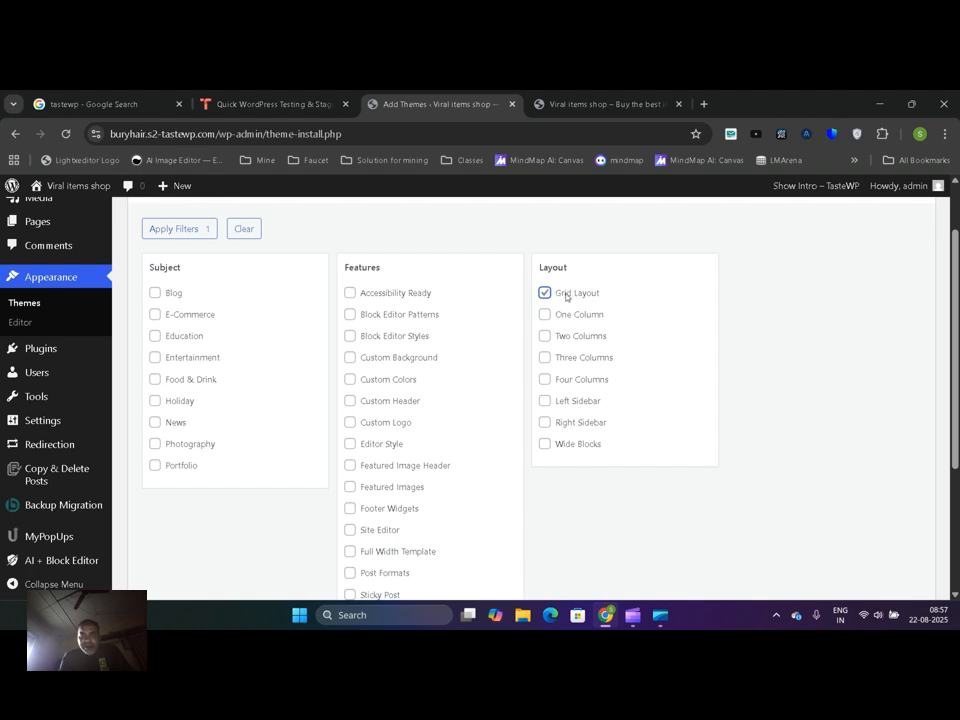
{"action": "left_click_drag", "start_coordinate": [955, 325], "coordinate": [955, 388]}
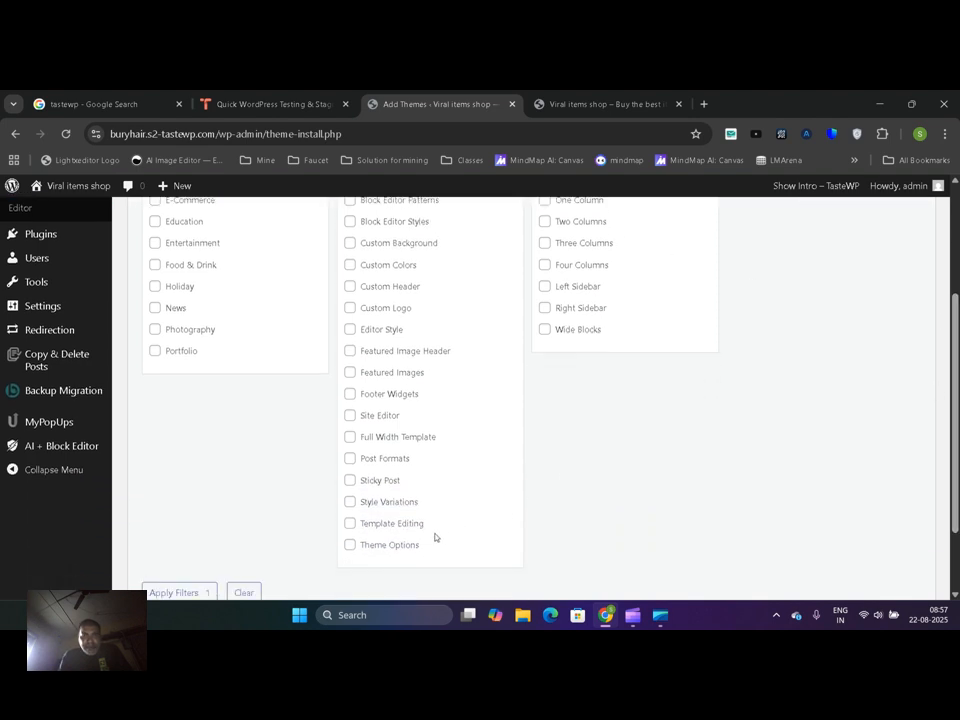
{"action": "left_click", "coordinate": [372, 545]}
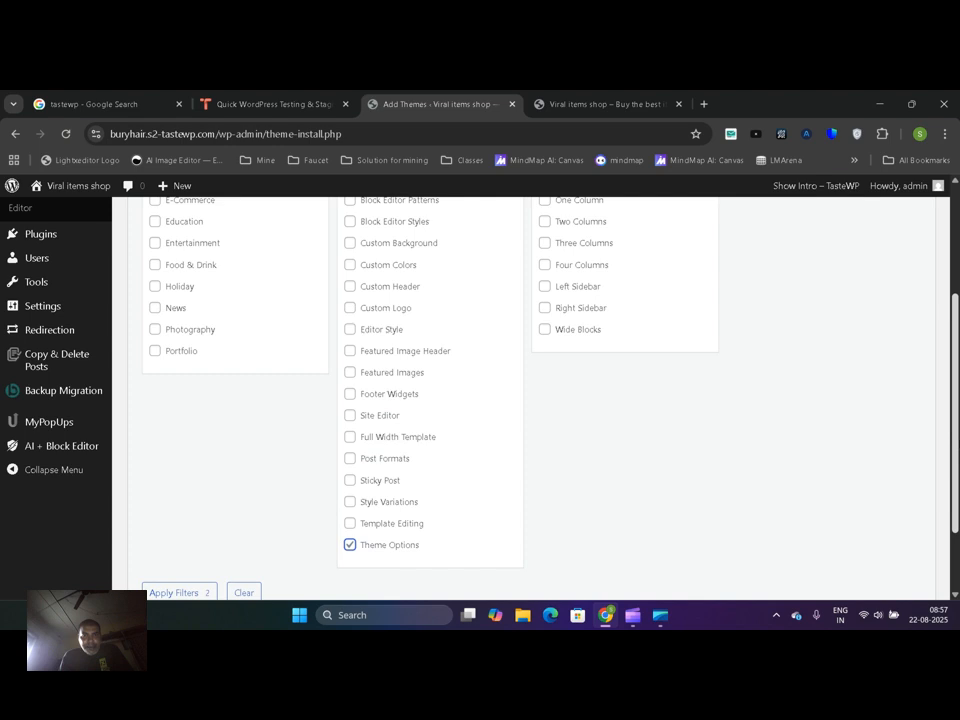
{"action": "left_click_drag", "start_coordinate": [955, 445], "coordinate": [951, 390]}
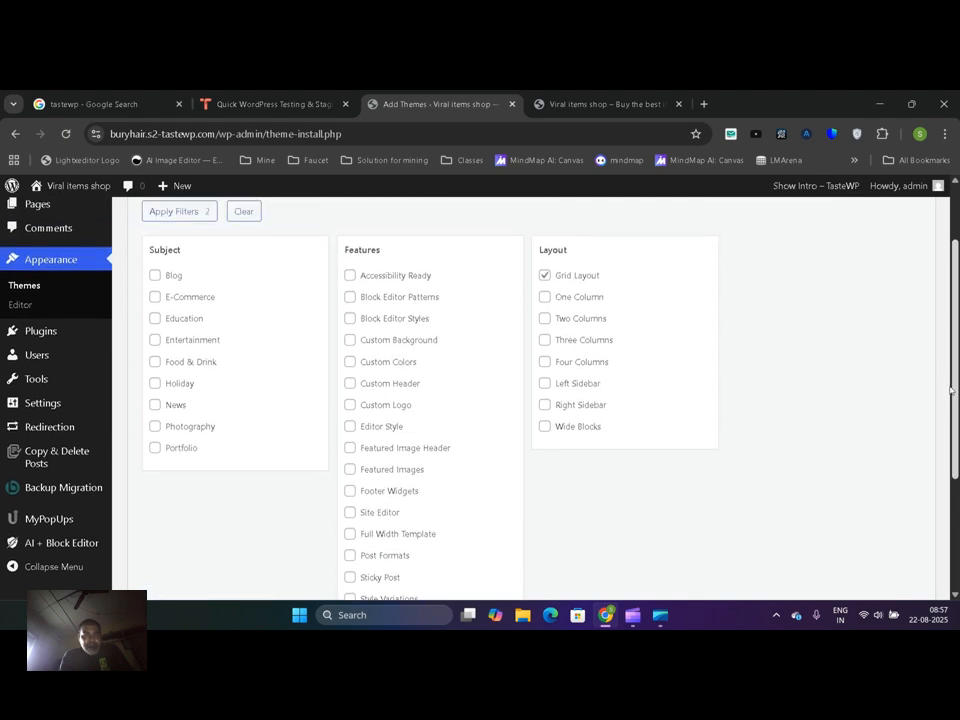
{"action": "left_click", "coordinate": [184, 341]}
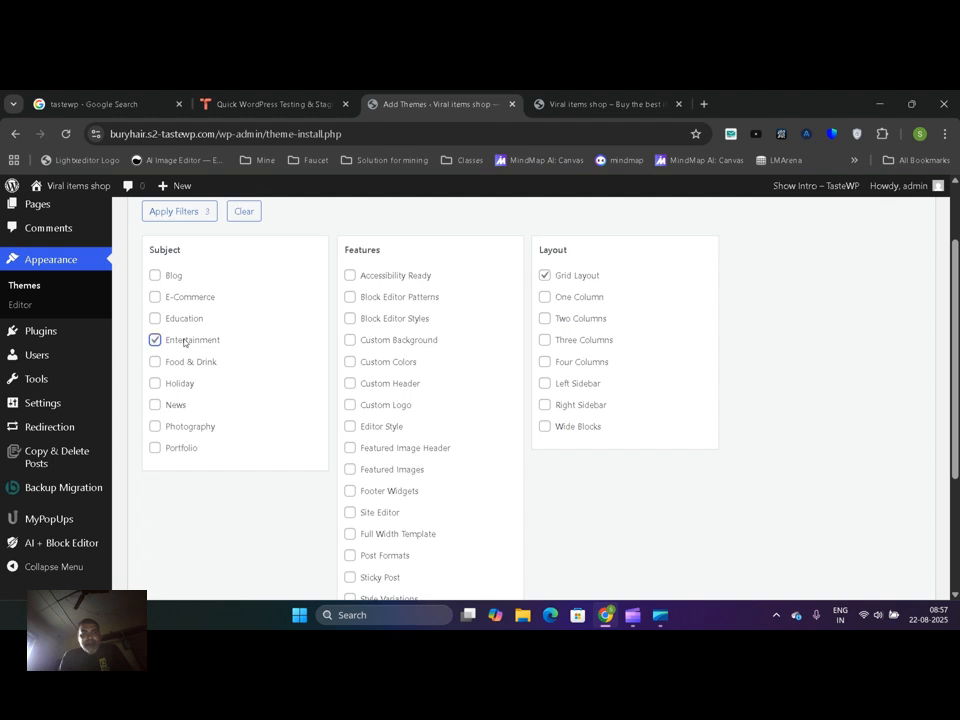
{"action": "scroll", "coordinate": [428, 300], "scroll_direction": "up", "scroll_amount": 2}
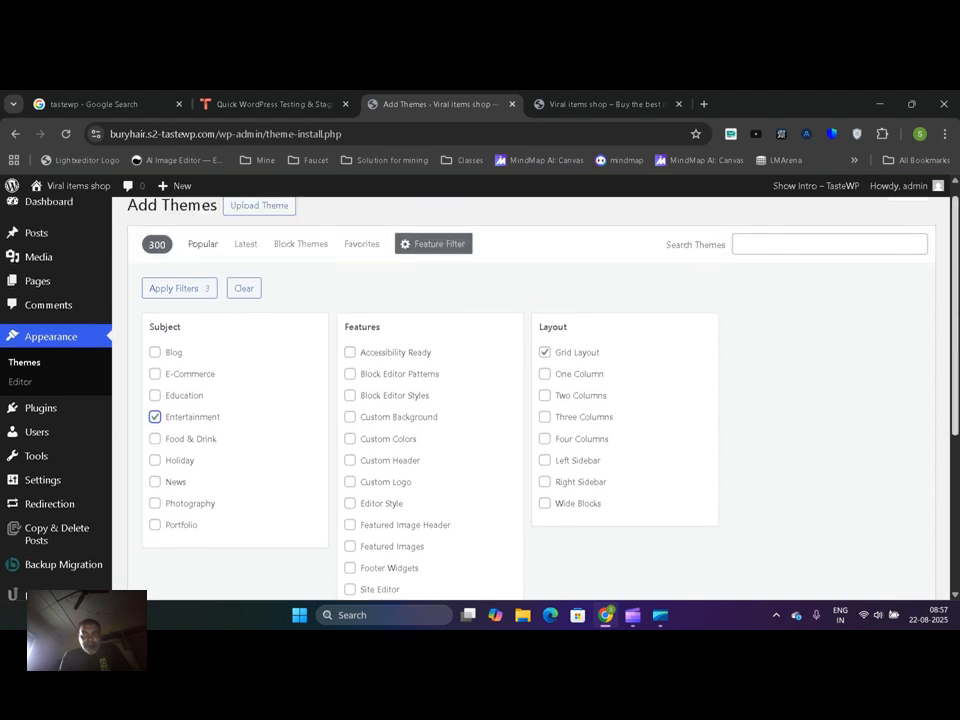
{"action": "left_click", "coordinate": [150, 307]}
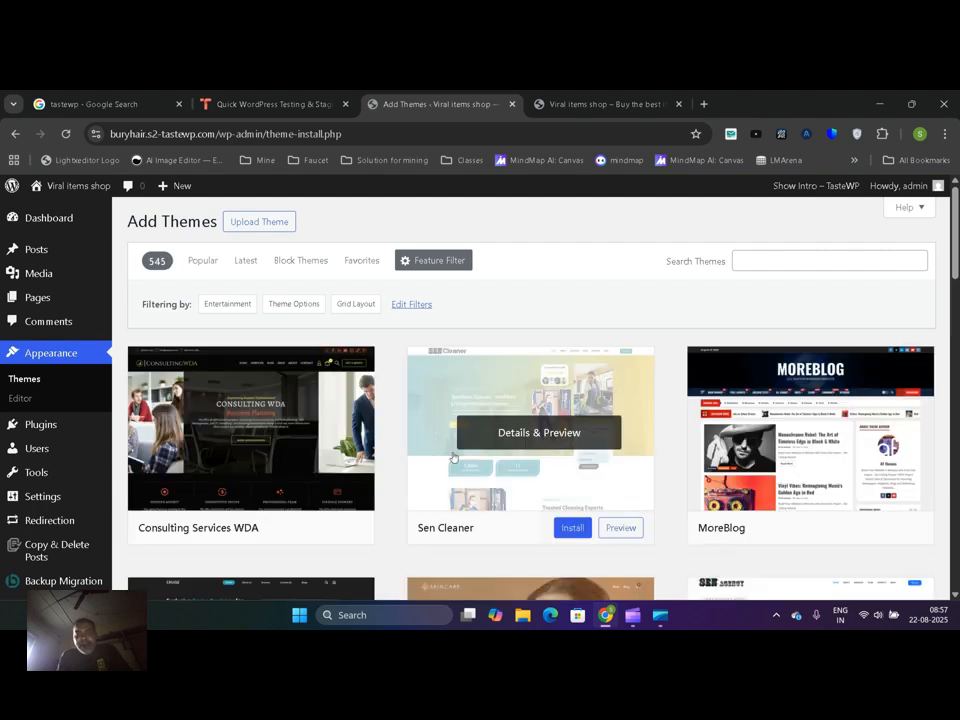
Browse the filtered themes, then install and activate the Consulting Services WDA theme
{"action": "left_click_drag", "start_coordinate": [955, 238], "coordinate": [955, 254]}
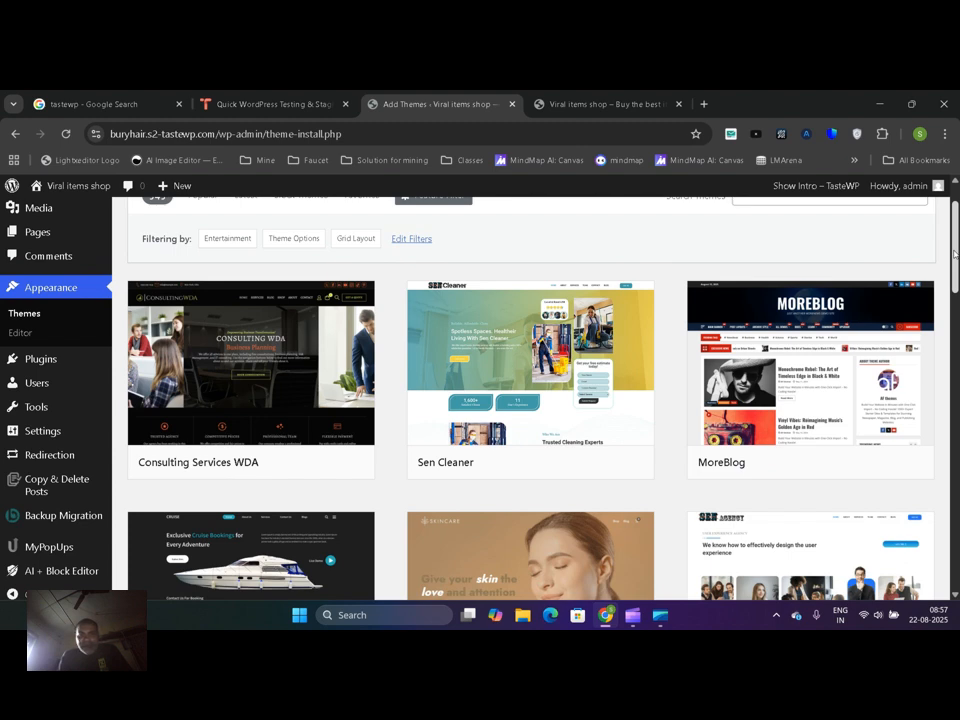
{"action": "mouse_move", "coordinate": [955, 254]}
{"action": "left_mouse_down"}
{"action": "mouse_move", "coordinate": [957, 441]}
{"action": "mouse_move", "coordinate": [956, 230]}
{"action": "left_mouse_up"}
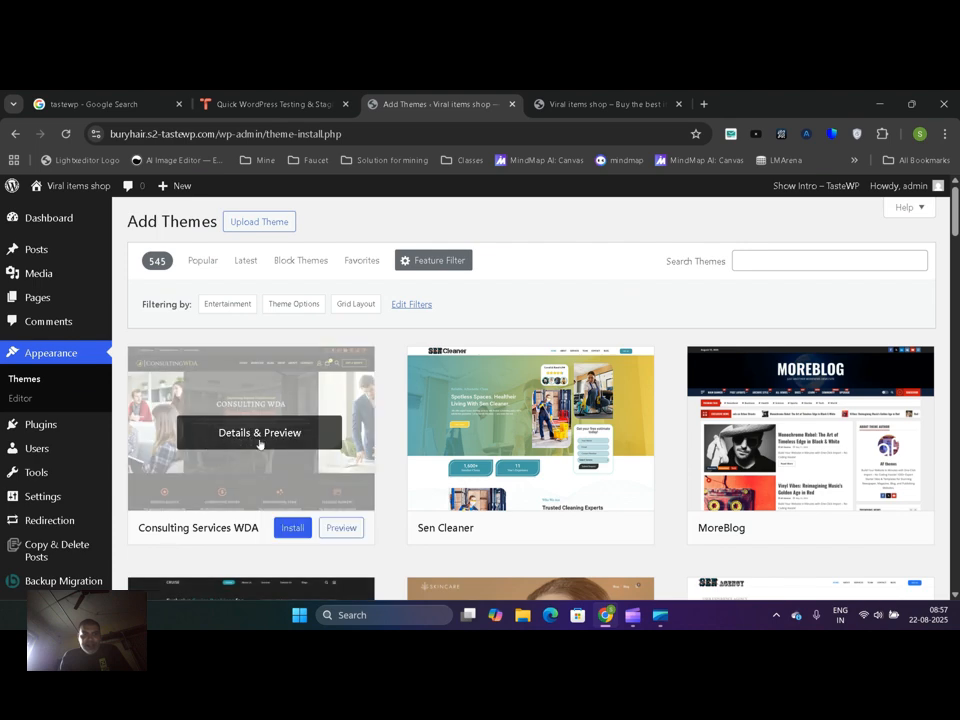
{"action": "left_click", "coordinate": [300, 529]}
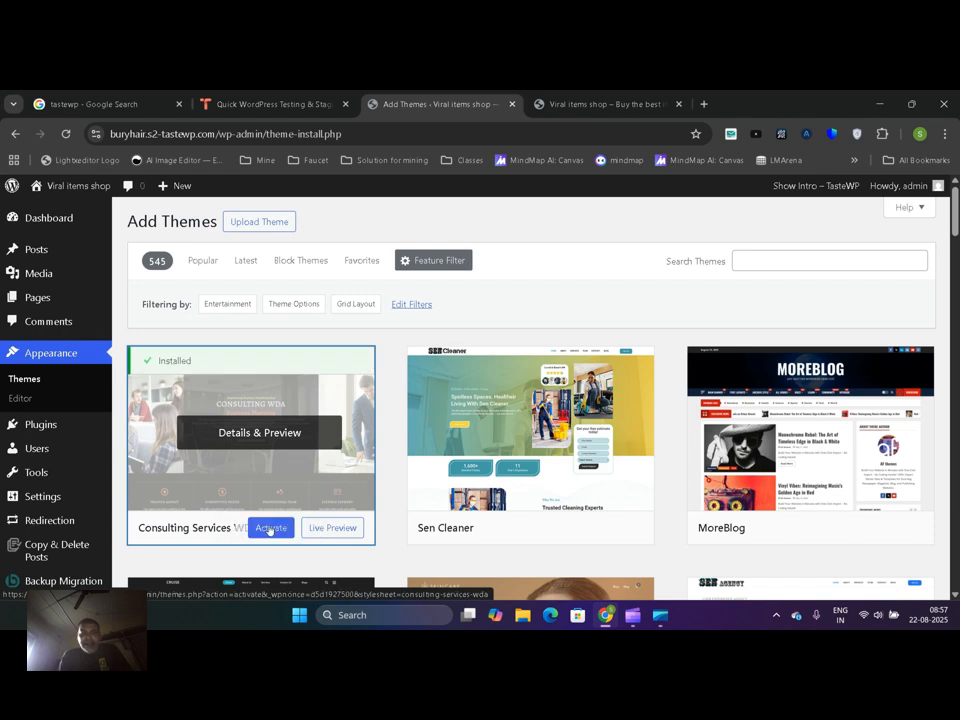
{"action": "left_click", "coordinate": [268, 529]}
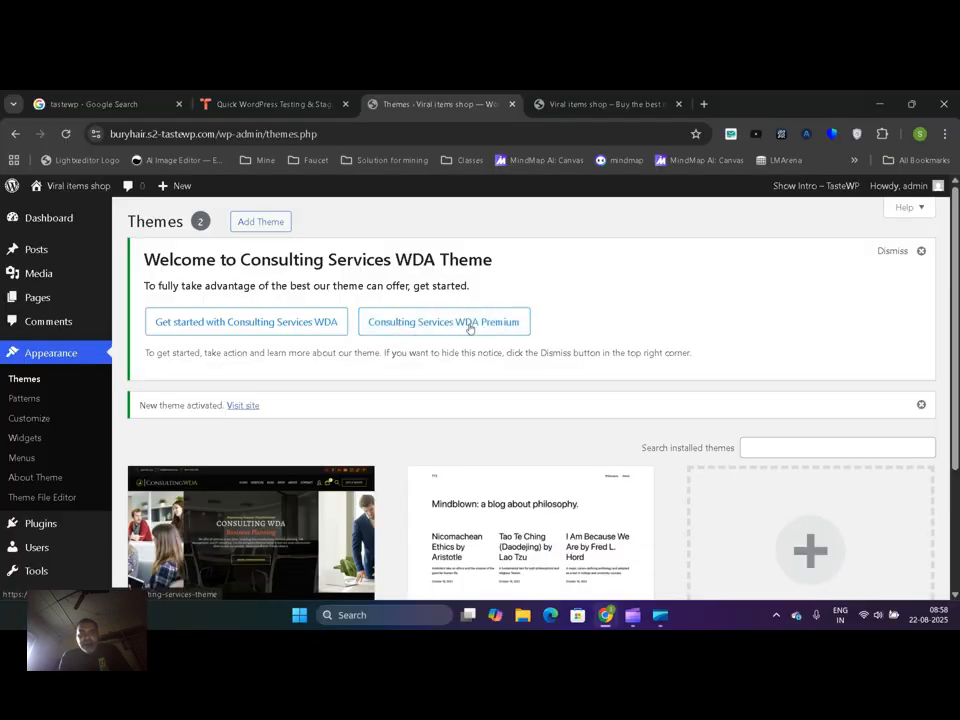
Reload the site's front page and look over the new theme from the header down to the latest posts and footer
{"action": "left_click", "coordinate": [446, 323]}
{"action": "left_click", "coordinate": [605, 104]}
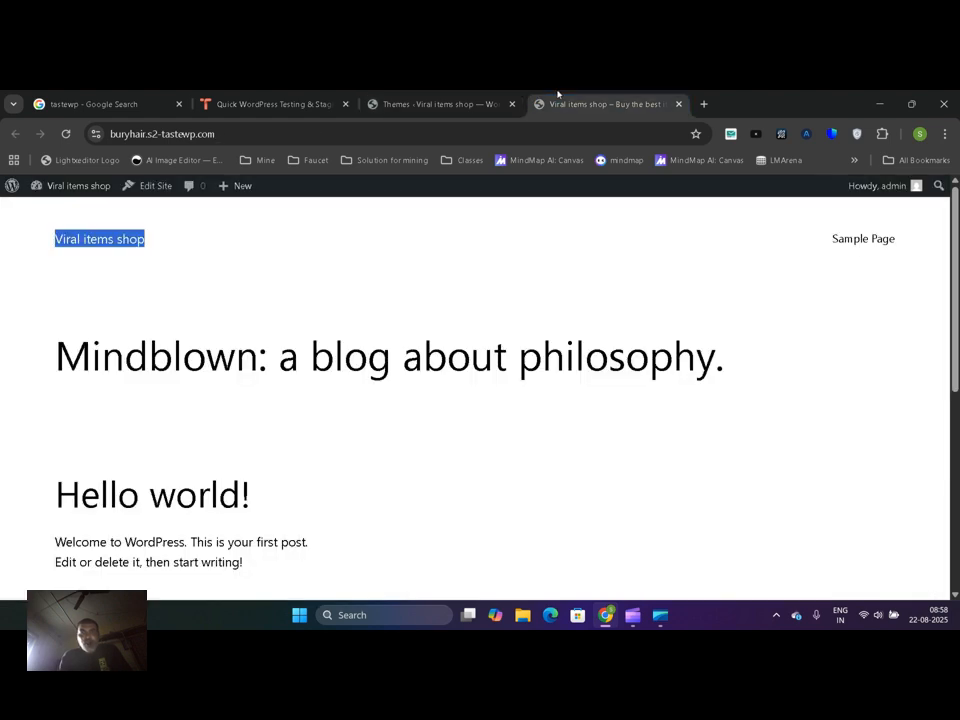
{"action": "left_click", "coordinate": [63, 134]}
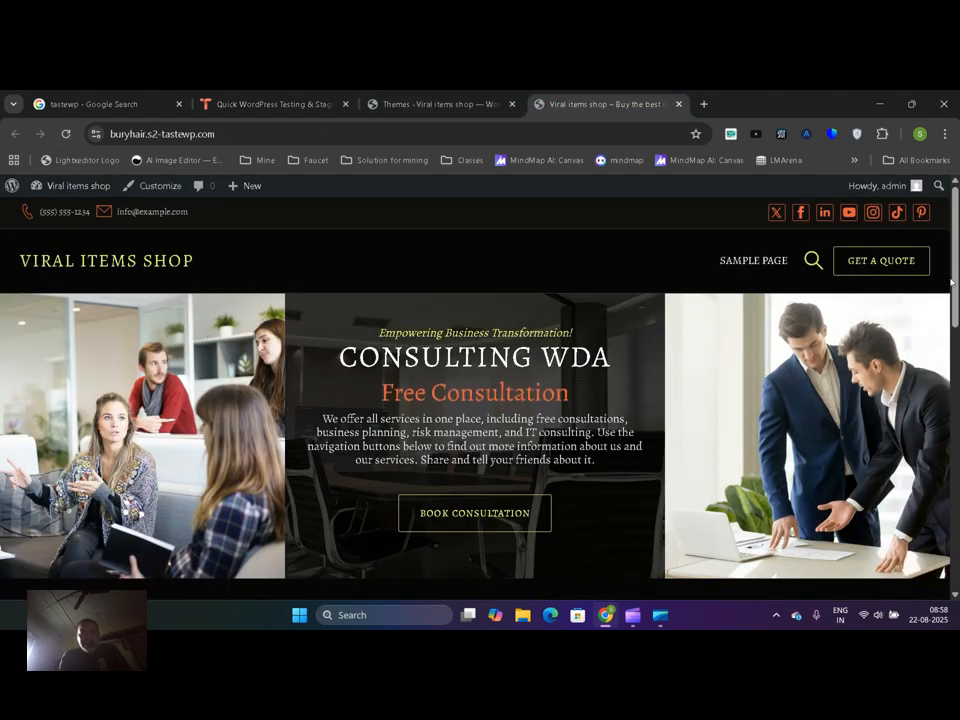
{"action": "left_click_drag", "start_coordinate": [957, 234], "coordinate": [954, 513]}
{"action": "left_click_drag", "start_coordinate": [957, 575], "coordinate": [957, 222]}
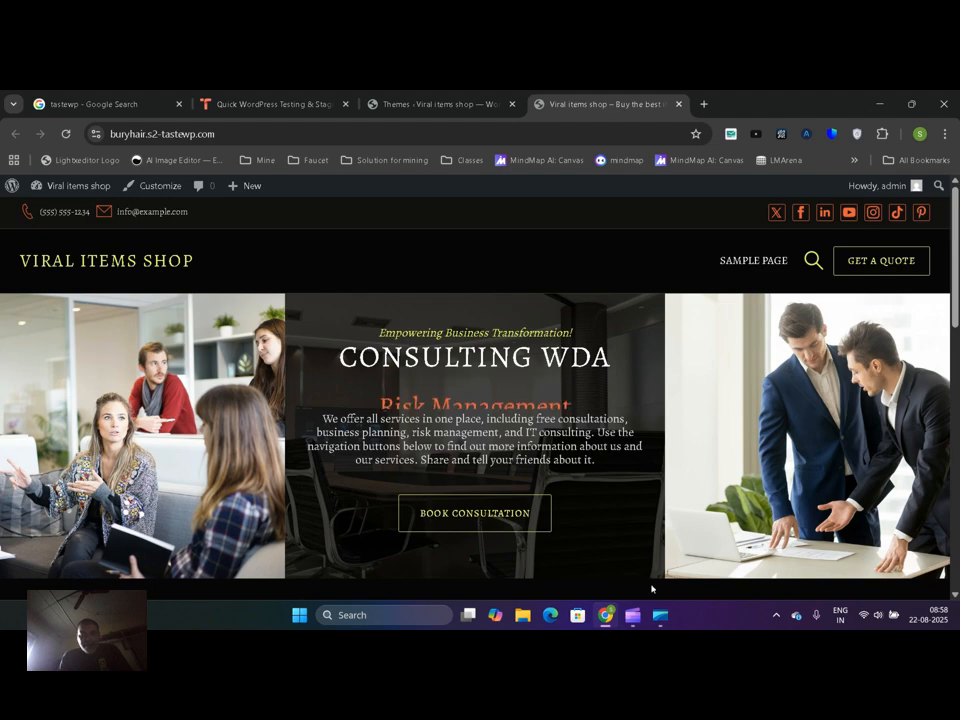
{"action": "left_click", "coordinate": [632, 615]}
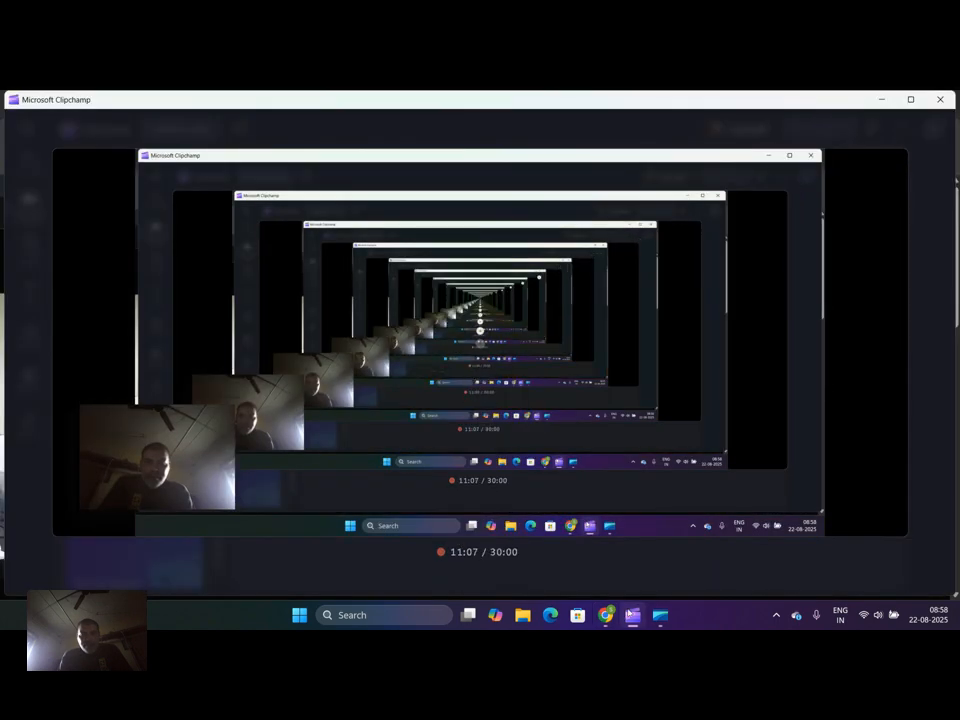
{"action": "left_click", "coordinate": [630, 614]}
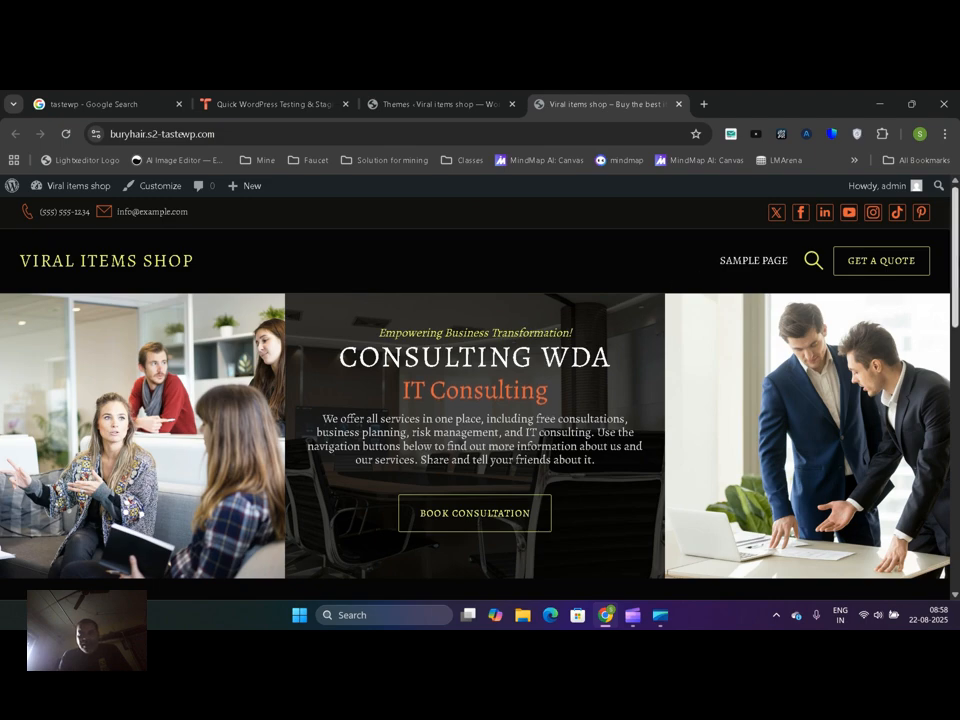
{"action": "scroll", "coordinate": [866, 259], "scroll_direction": "down", "scroll_amount": 10}
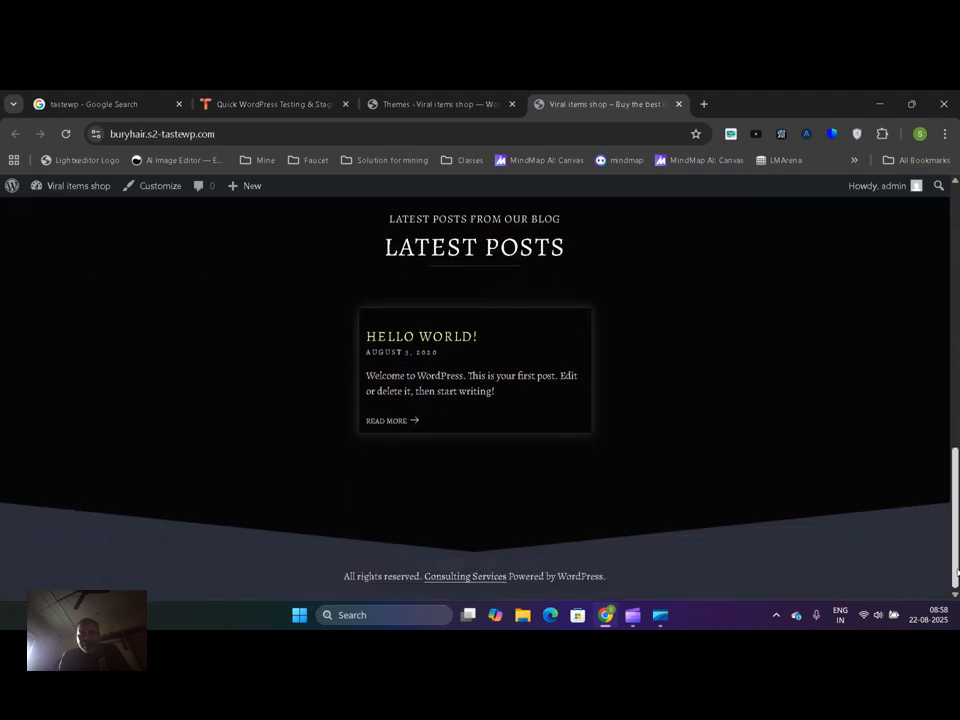
{"action": "scroll", "coordinate": [598, 262], "scroll_direction": "up", "scroll_amount": 10}
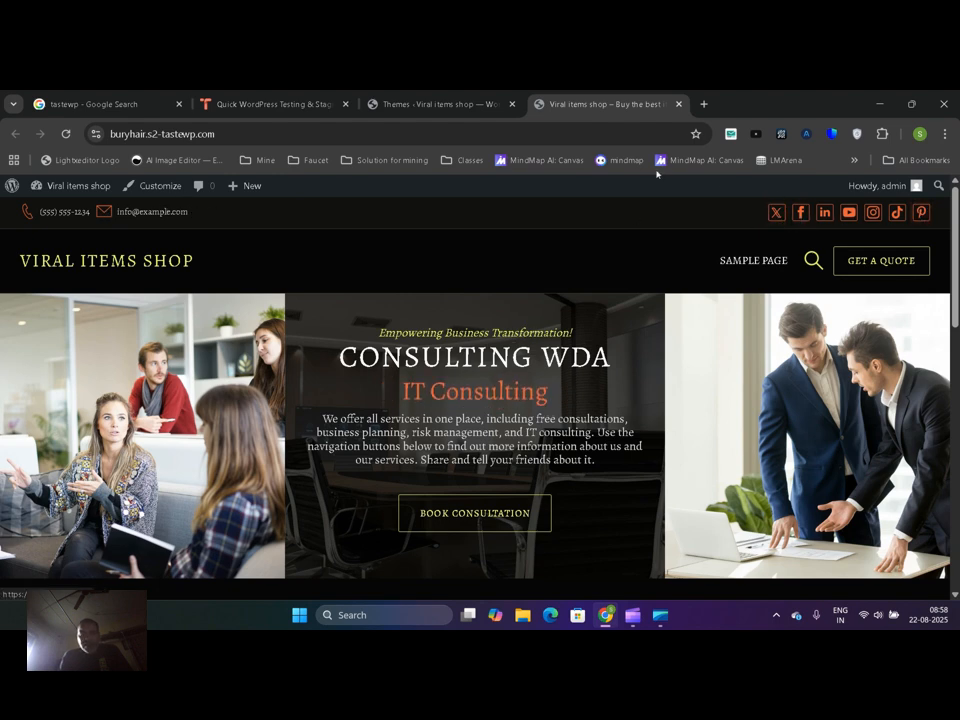
Open the active theme's Site Identity customization settings and examine the title, tagline, logo height, text logo color, gradient and site icon options
{"action": "left_click", "coordinate": [441, 100]}
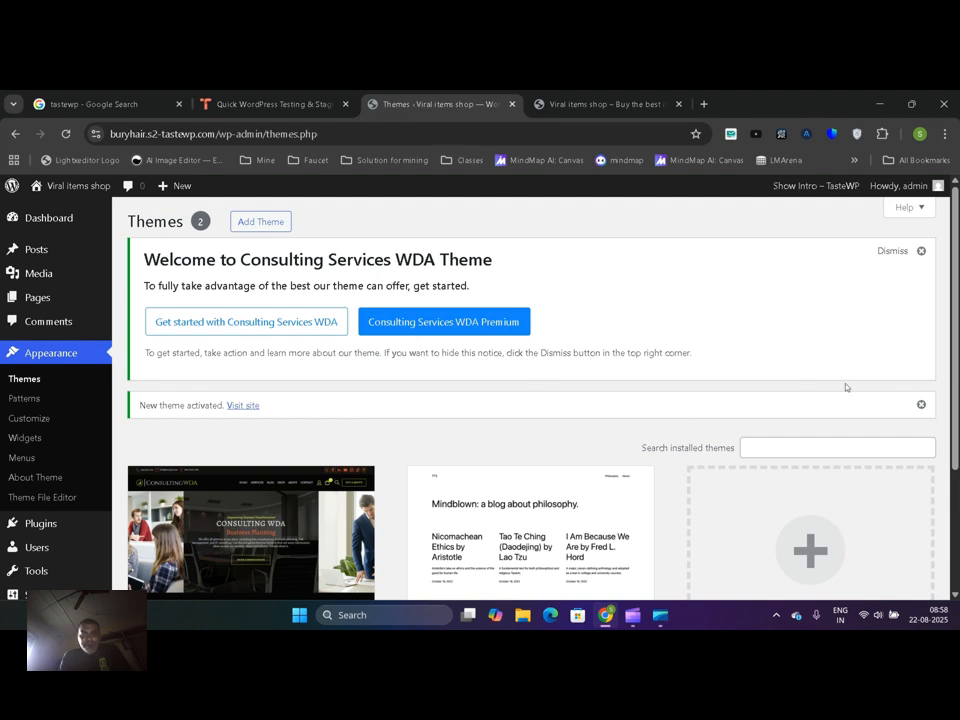
{"action": "scroll", "coordinate": [802, 396], "scroll_direction": "down", "scroll_amount": 3}
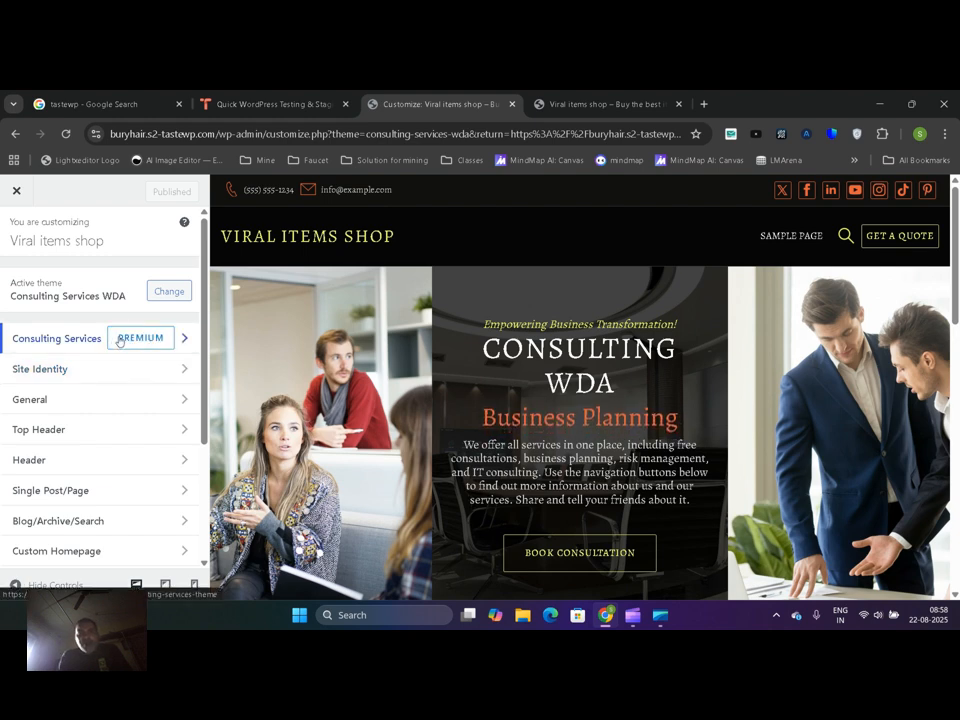
{"action": "left_click", "coordinate": [77, 368]}
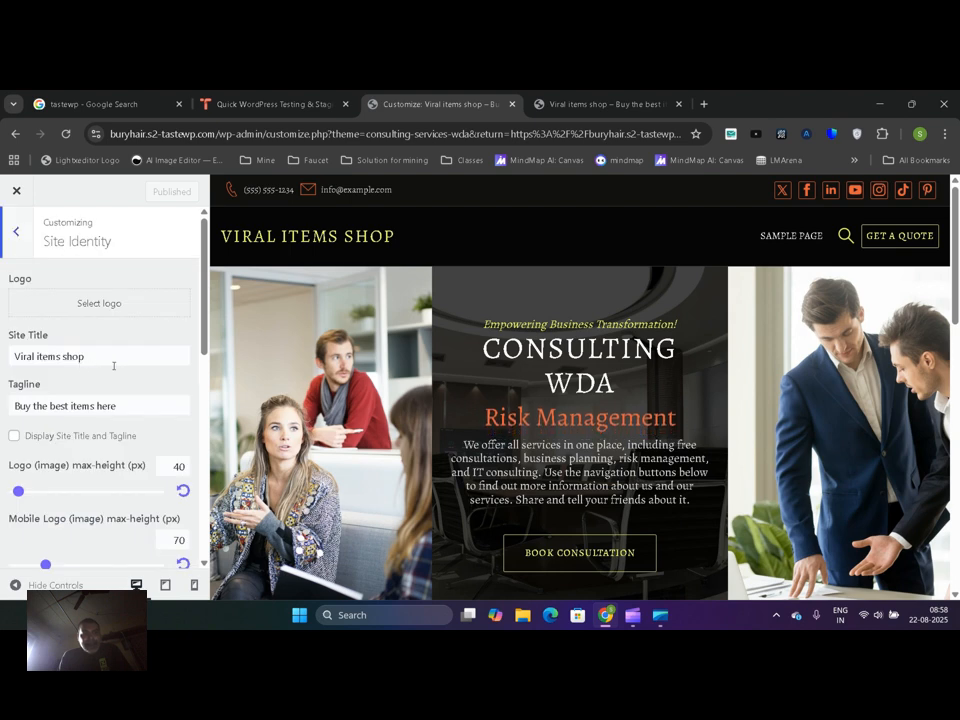
{"action": "scroll", "coordinate": [195, 342], "scroll_direction": "down", "scroll_amount": 2}
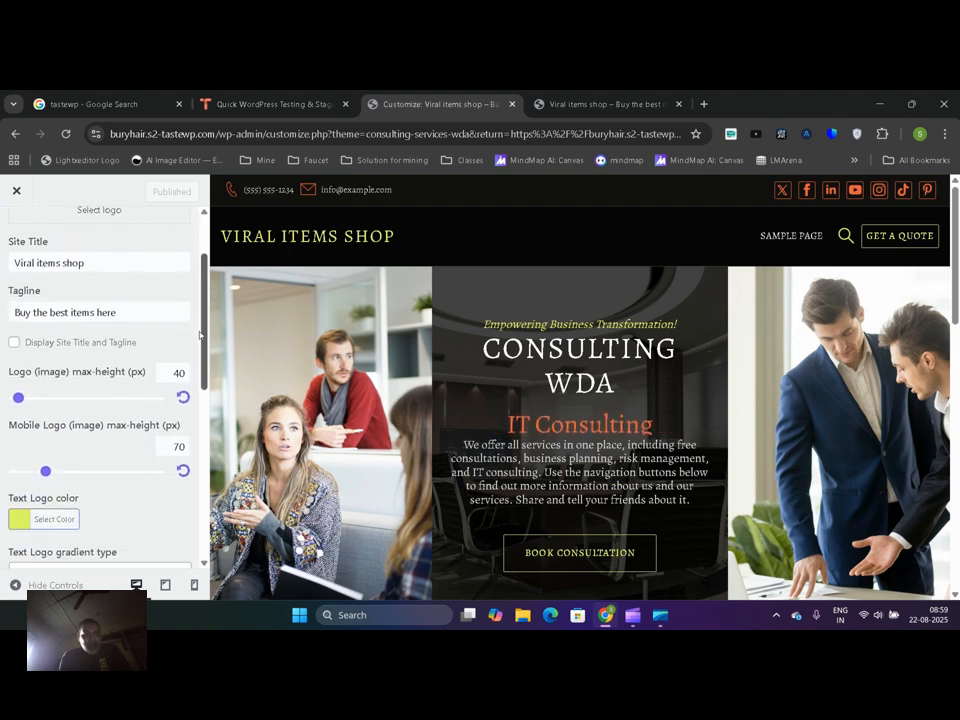
{"action": "scroll", "coordinate": [199, 338], "scroll_direction": "down", "scroll_amount": 1}
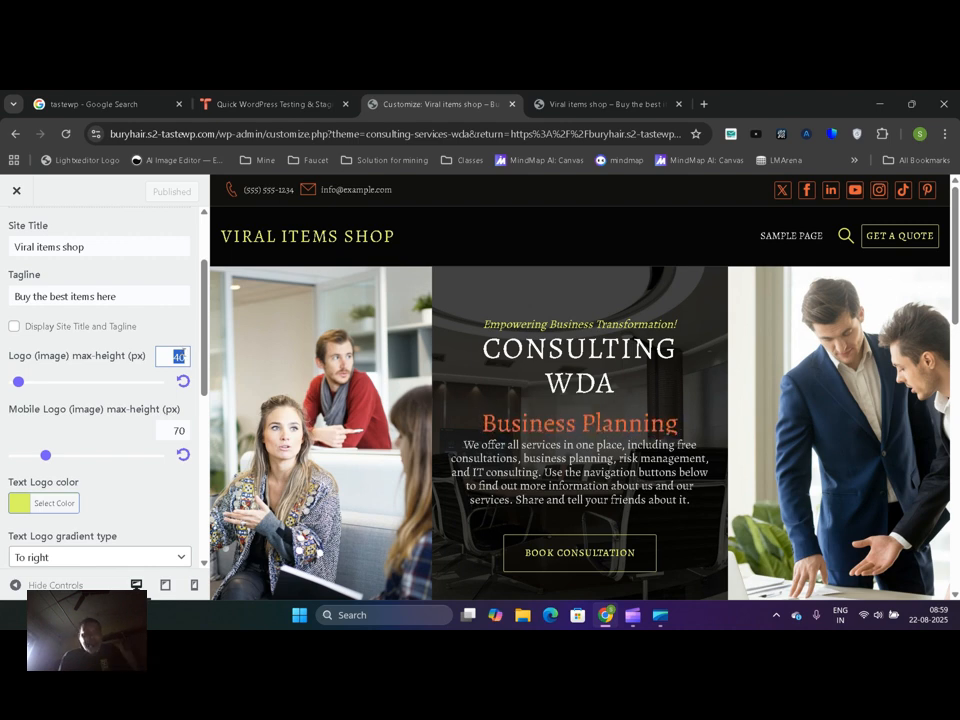
{"action": "left_click_drag", "start_coordinate": [208, 323], "coordinate": [203, 396]}
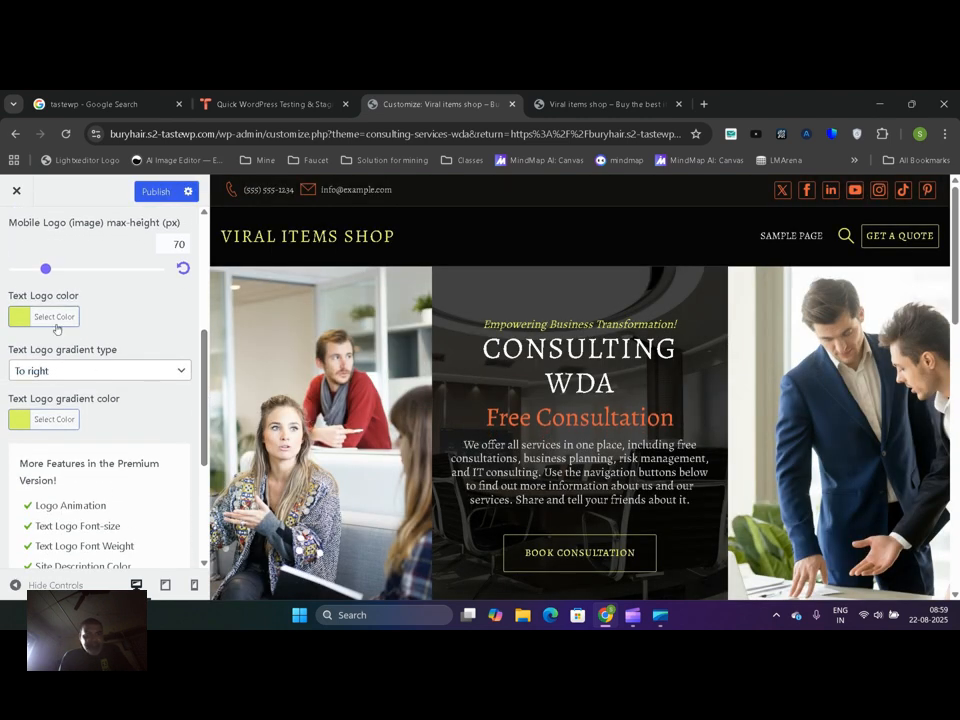
{"action": "left_click", "coordinate": [48, 318]}
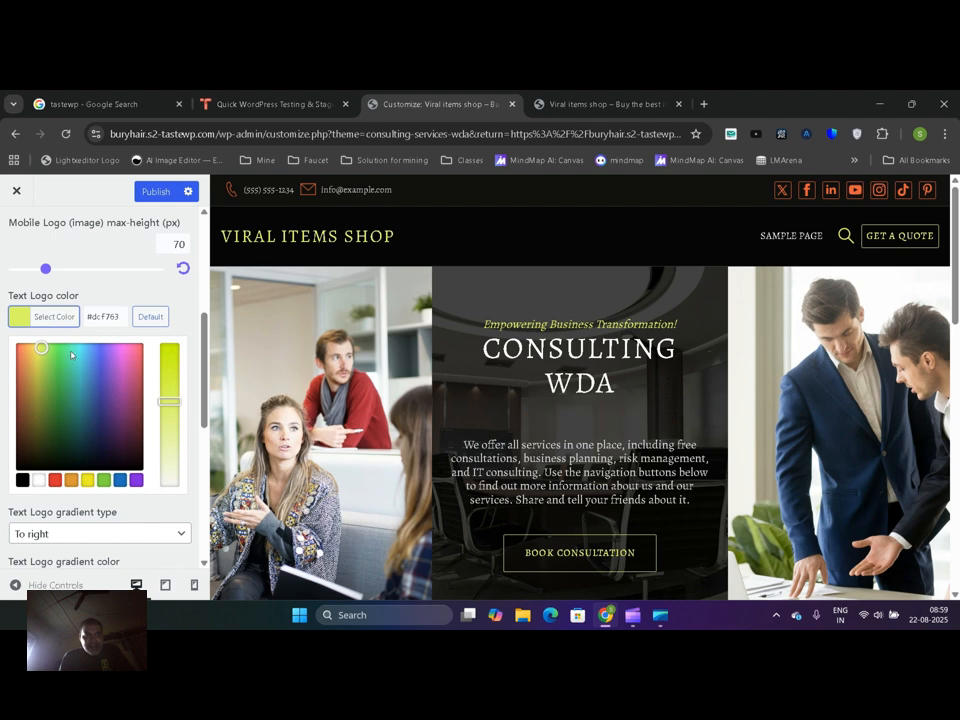
{"action": "left_click", "coordinate": [181, 305]}
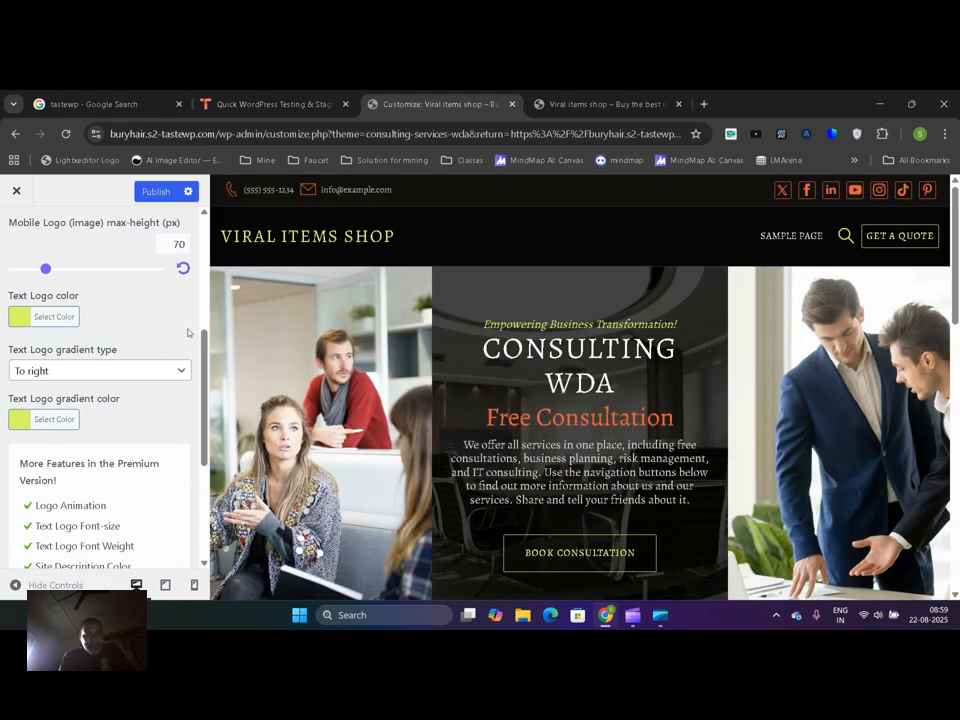
{"action": "scroll", "coordinate": [200, 390], "scroll_direction": "down", "scroll_amount": 2}
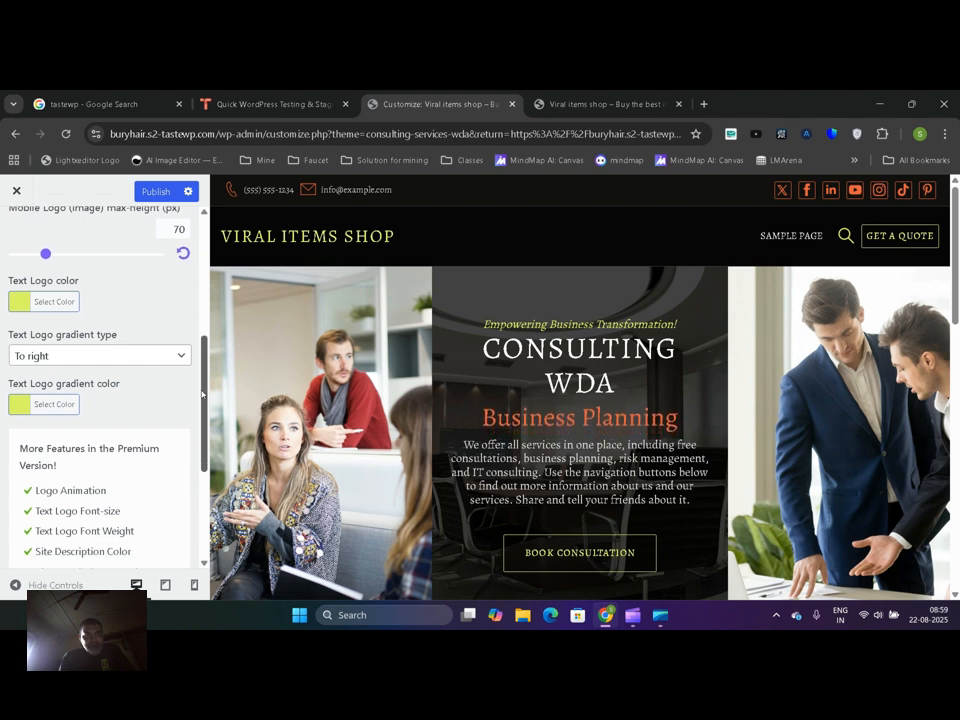
{"action": "left_click_drag", "start_coordinate": [201, 410], "coordinate": [201, 472]}
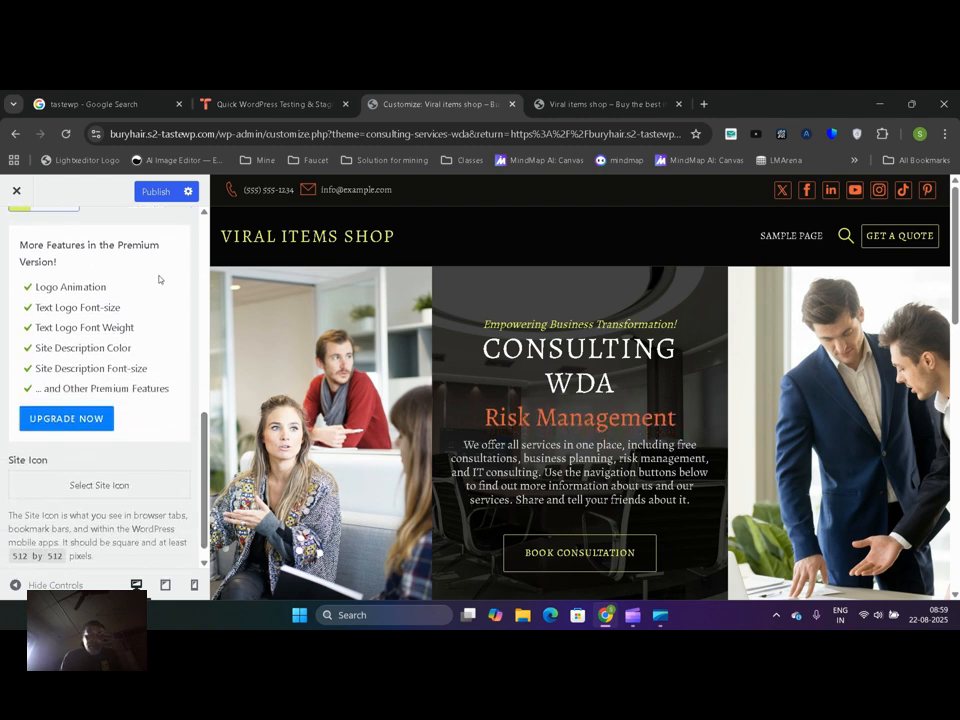
Try Raleway as the site font in the General customization settings, then switch it back to Alegreya
{"action": "left_click_drag", "start_coordinate": [194, 484], "coordinate": [191, 286]}
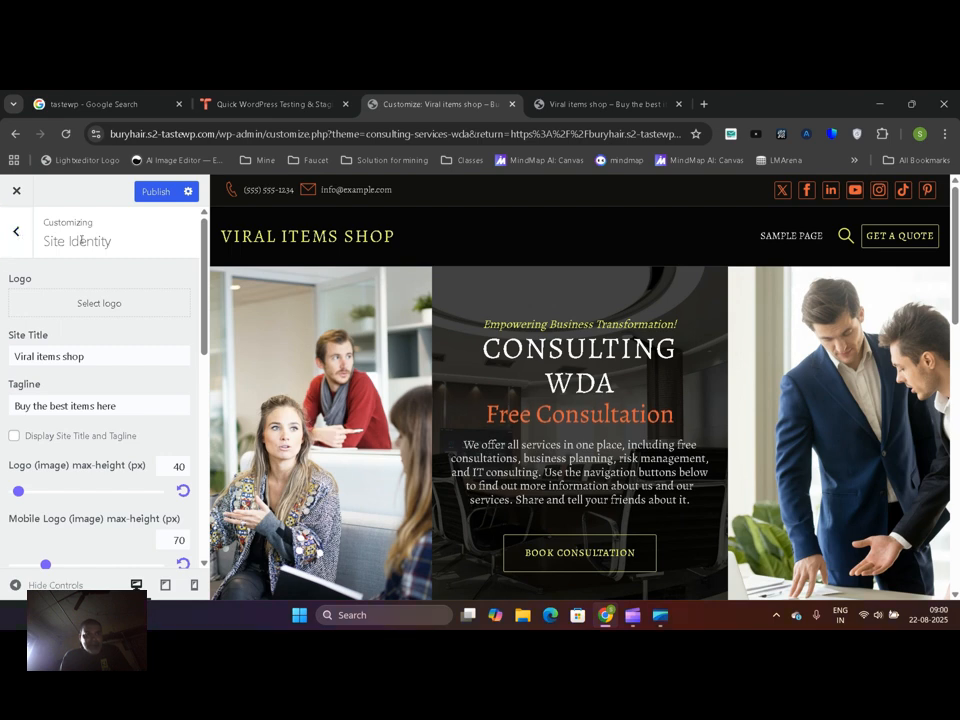
{"action": "left_click", "coordinate": [17, 236]}
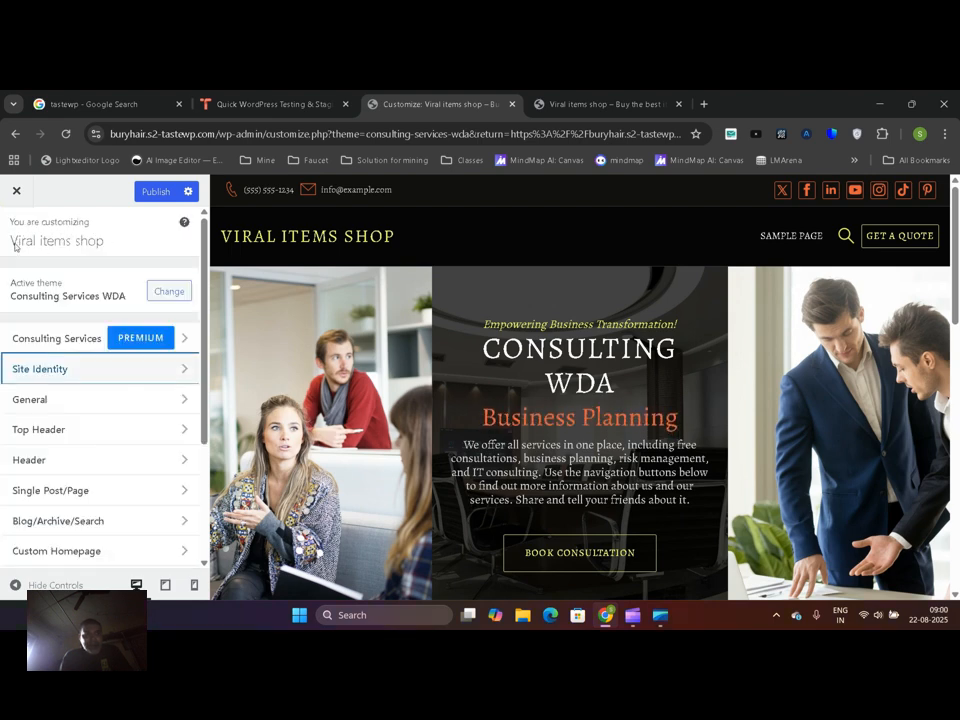
{"action": "left_click", "coordinate": [46, 403]}
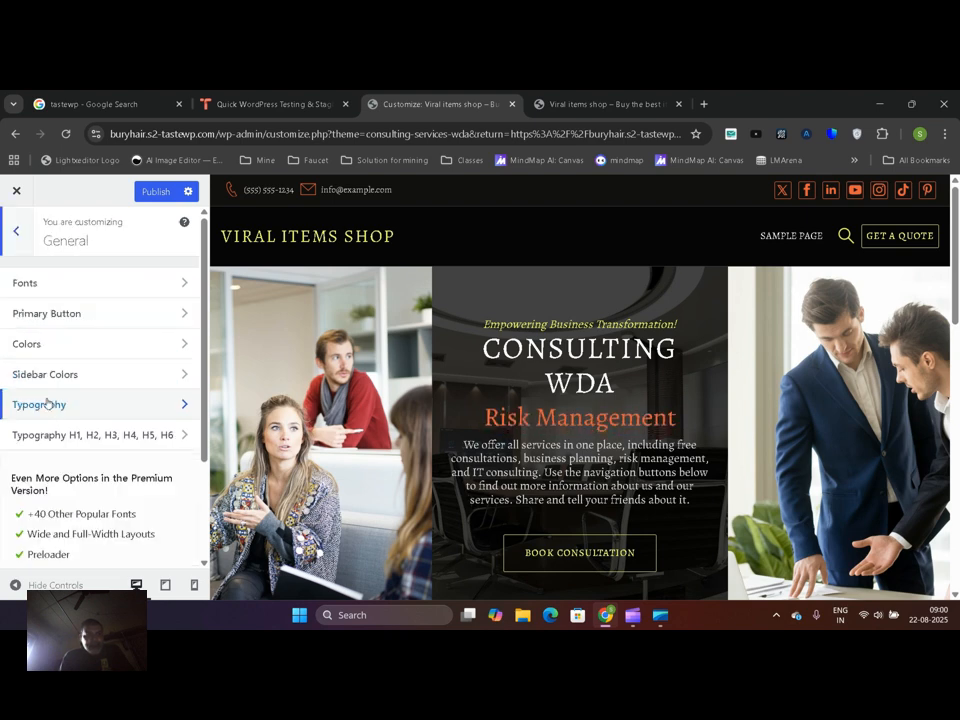
{"action": "left_click", "coordinate": [160, 277]}
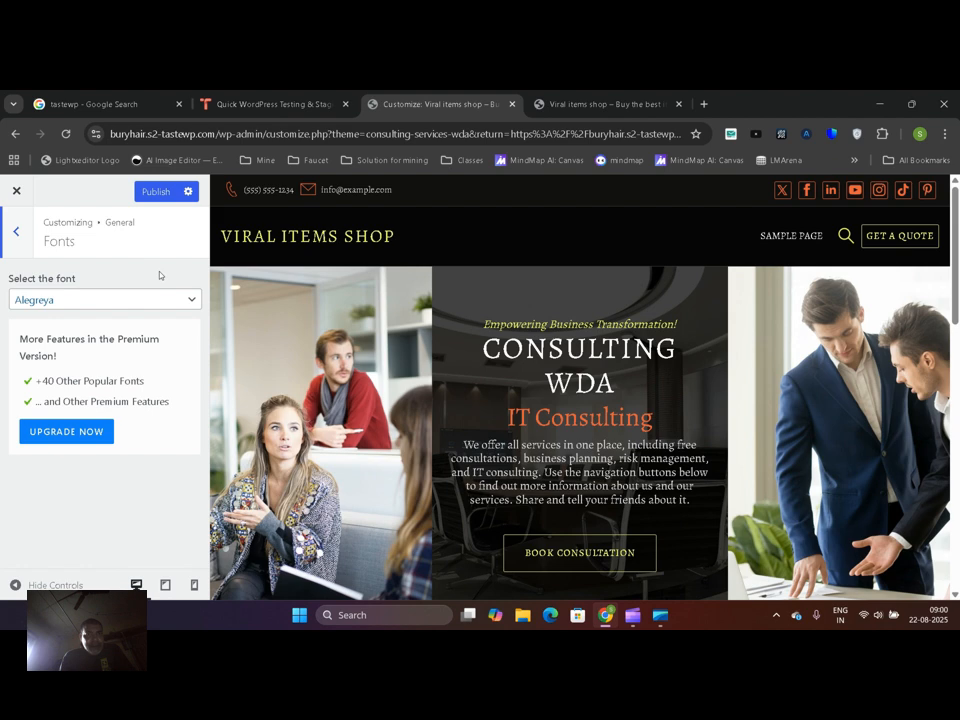
{"action": "left_click", "coordinate": [120, 301]}
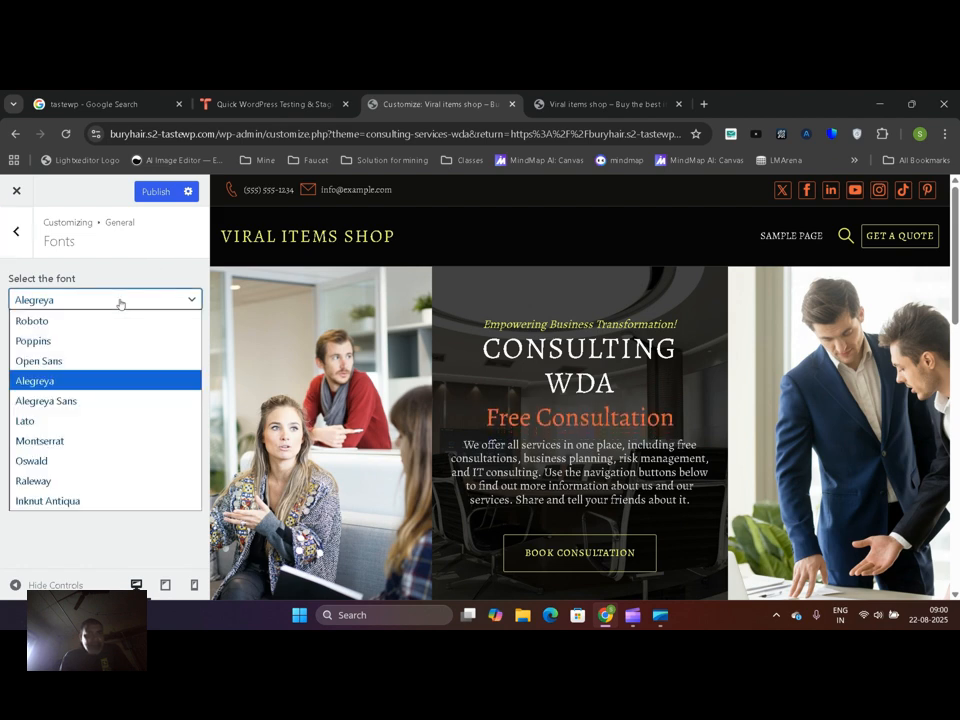
{"action": "left_click", "coordinate": [107, 477]}
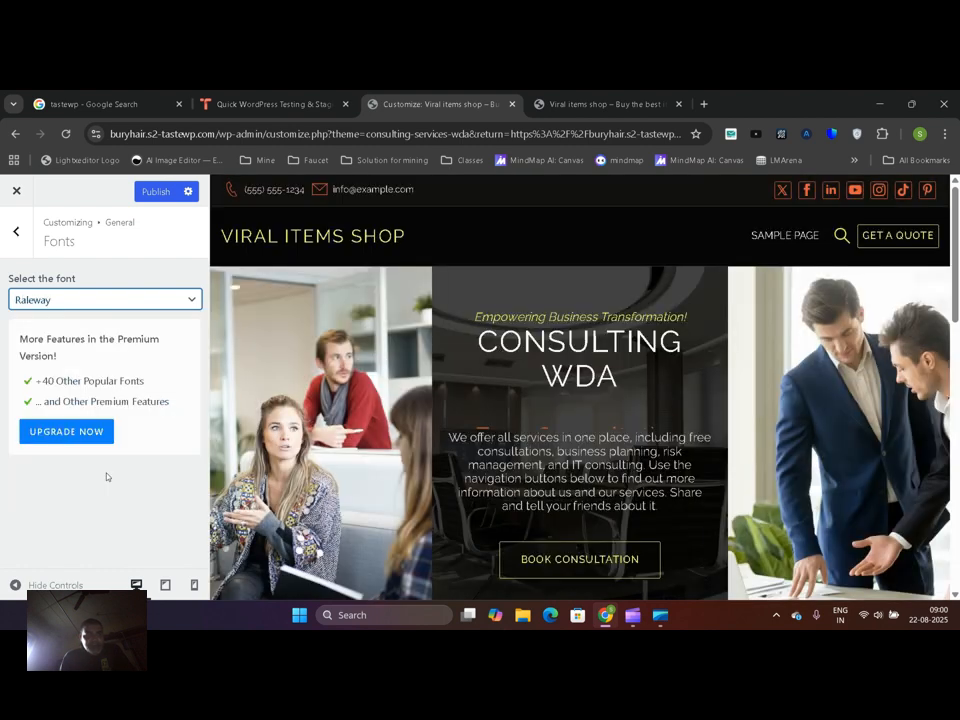
{"action": "left_click", "coordinate": [122, 298]}
{"action": "left_click", "coordinate": [110, 380]}
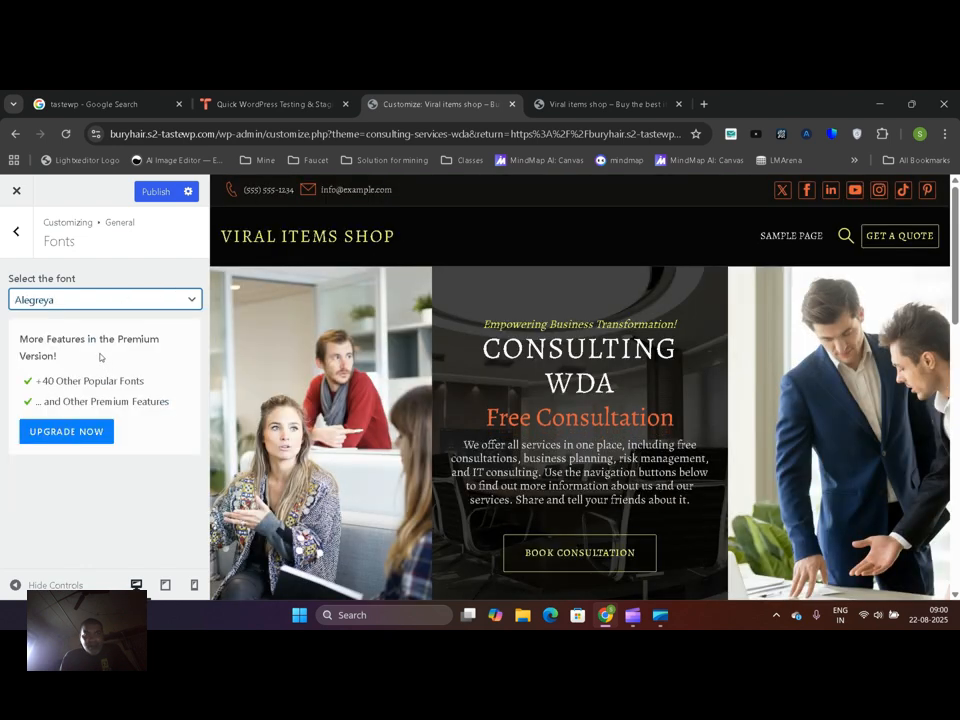
Set the primary button border hover color to magenta #d900ed at full saturation and publish the change
{"action": "left_click", "coordinate": [16, 231]}
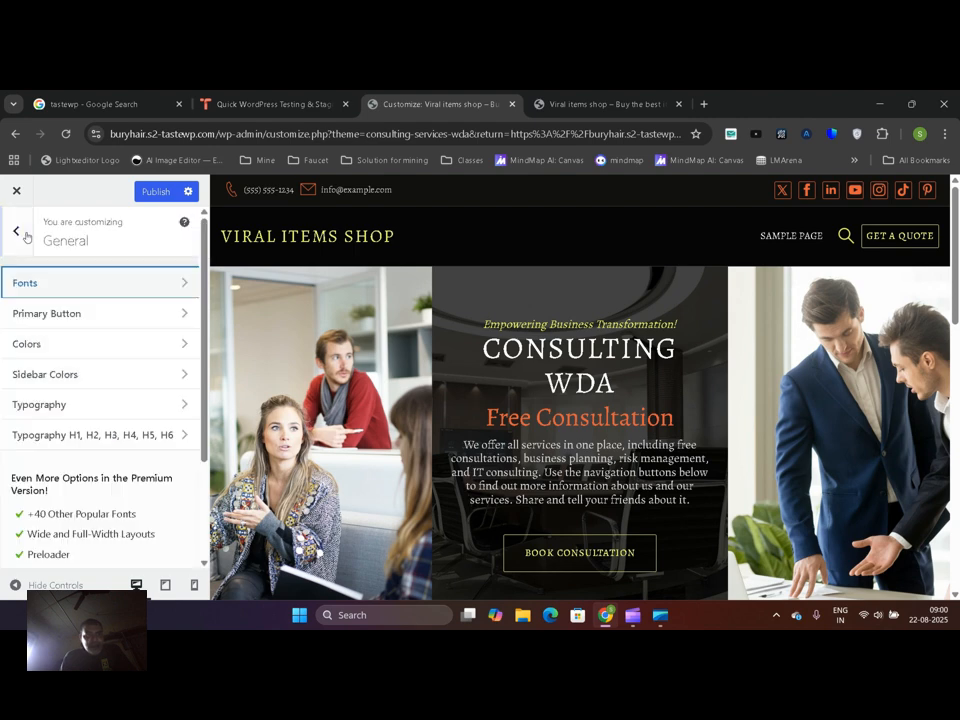
{"action": "left_click", "coordinate": [87, 316]}
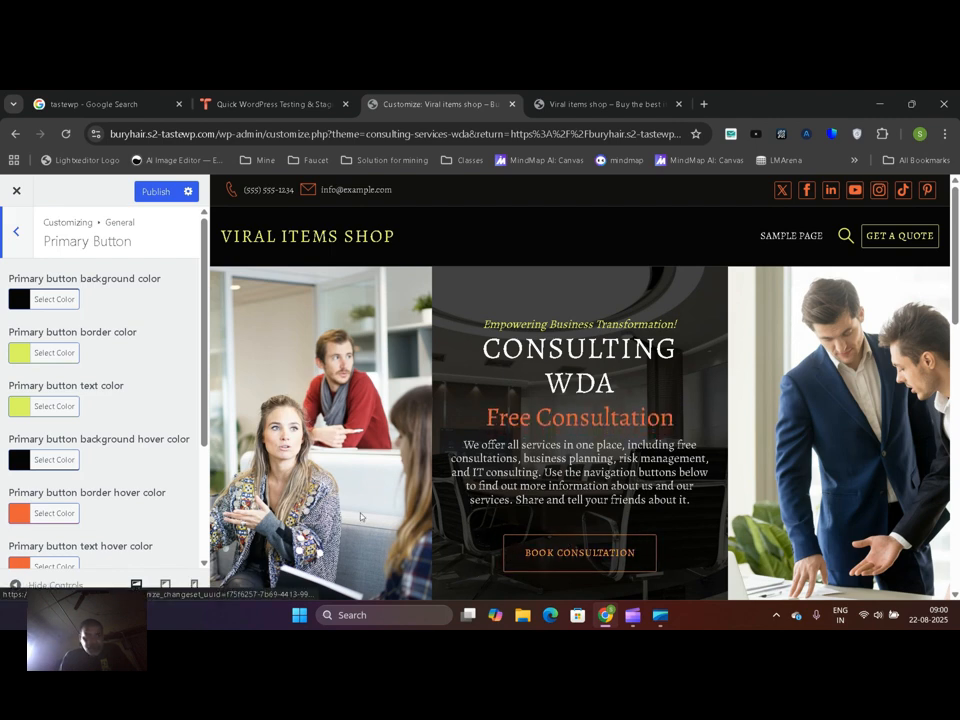
{"action": "scroll", "coordinate": [203, 483], "scroll_direction": "down", "scroll_amount": 3}
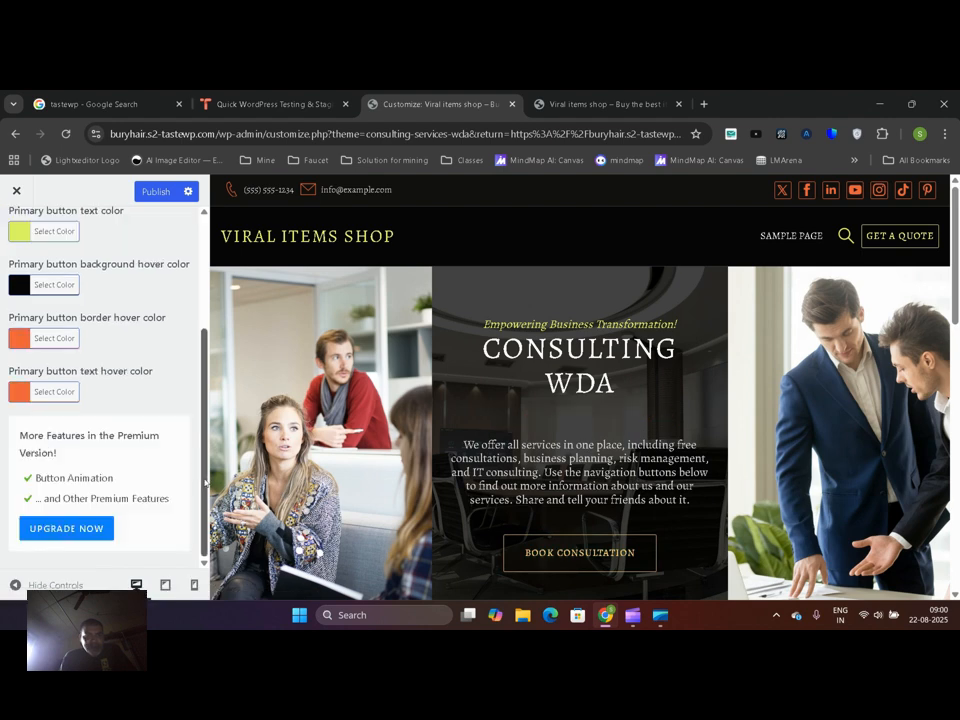
{"action": "left_click", "coordinate": [16, 342]}
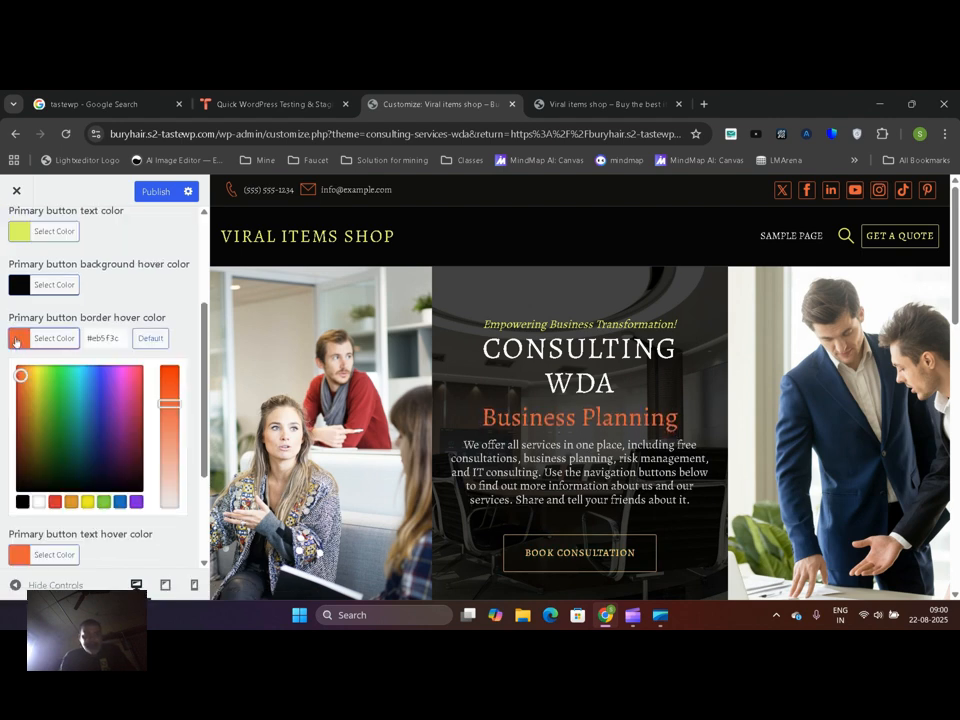
{"action": "left_click", "coordinate": [122, 378]}
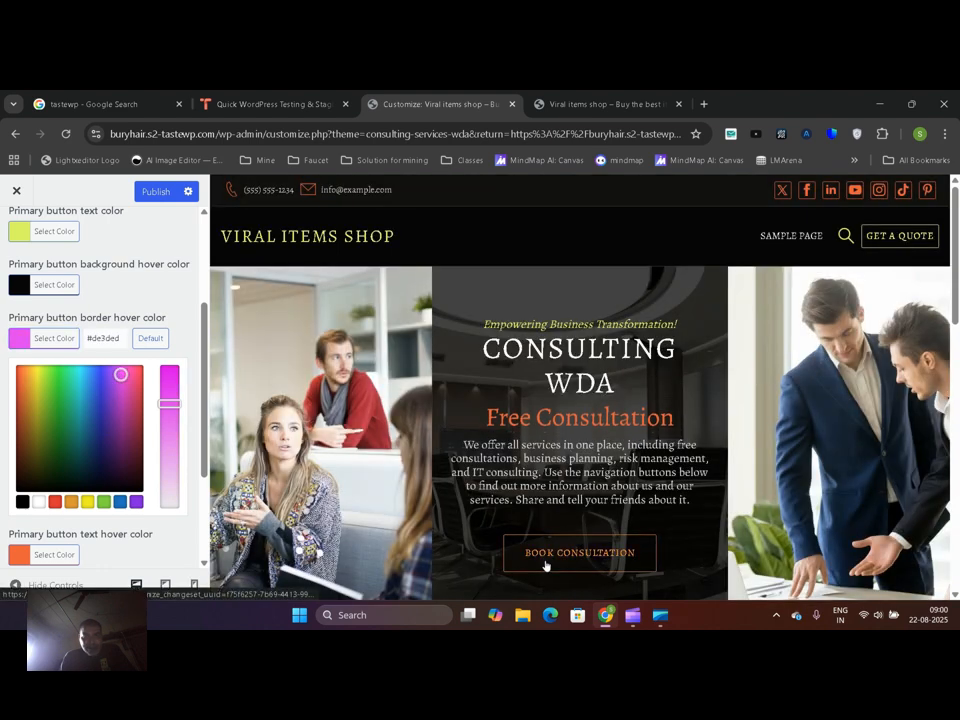
{"action": "left_click_drag", "start_coordinate": [160, 403], "coordinate": [170, 368]}
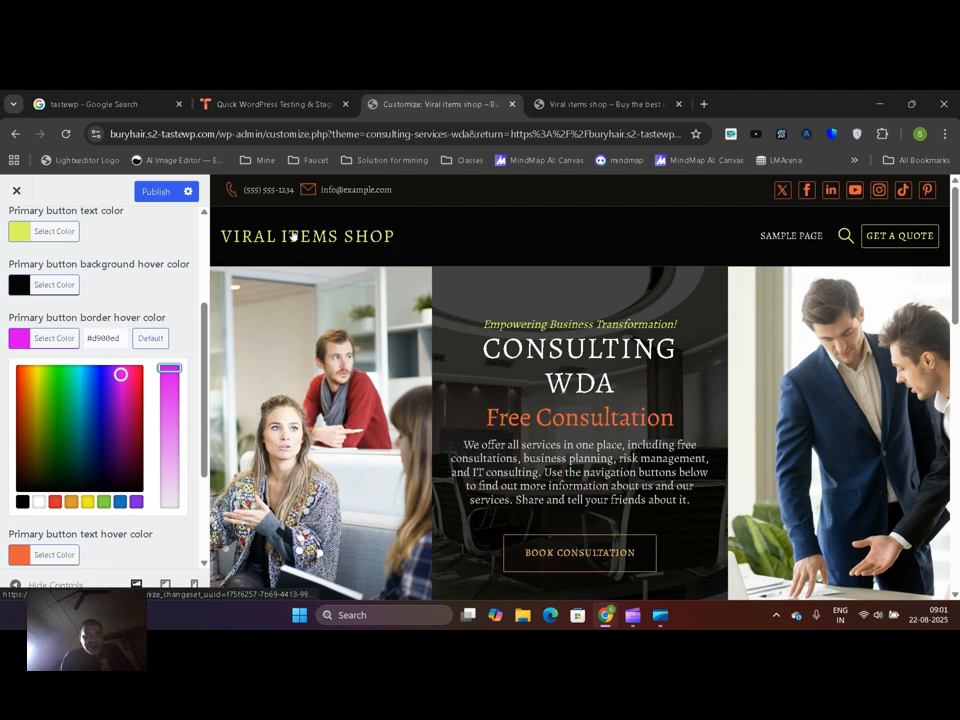
{"action": "left_click", "coordinate": [150, 191]}
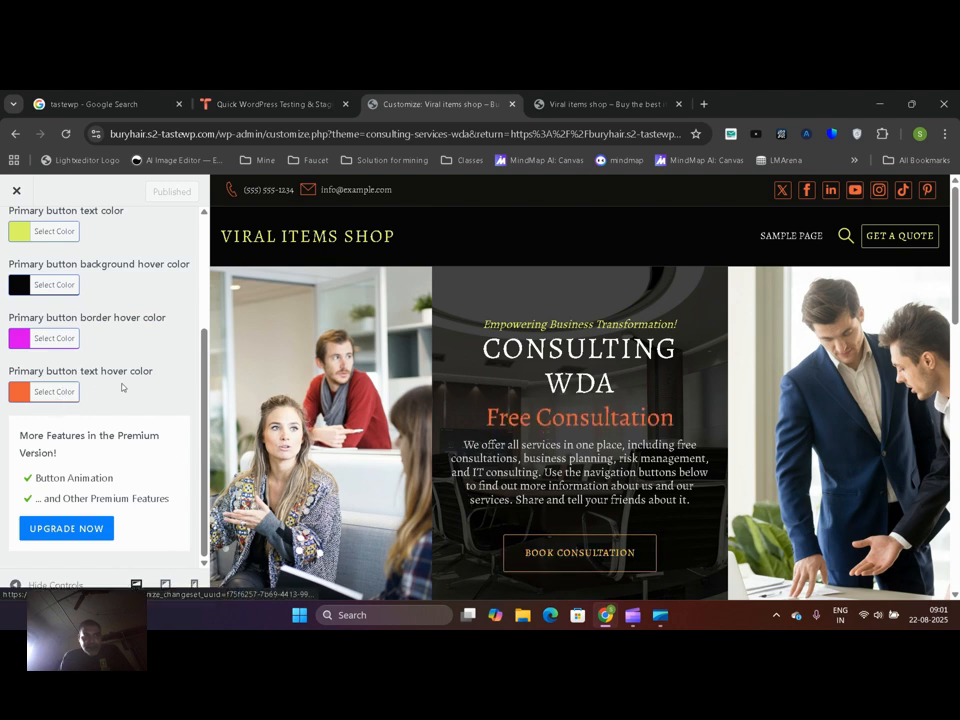
Set the primary button text hover color to pink #e83cd9 and publish the change
{"action": "left_click", "coordinate": [28, 394]}
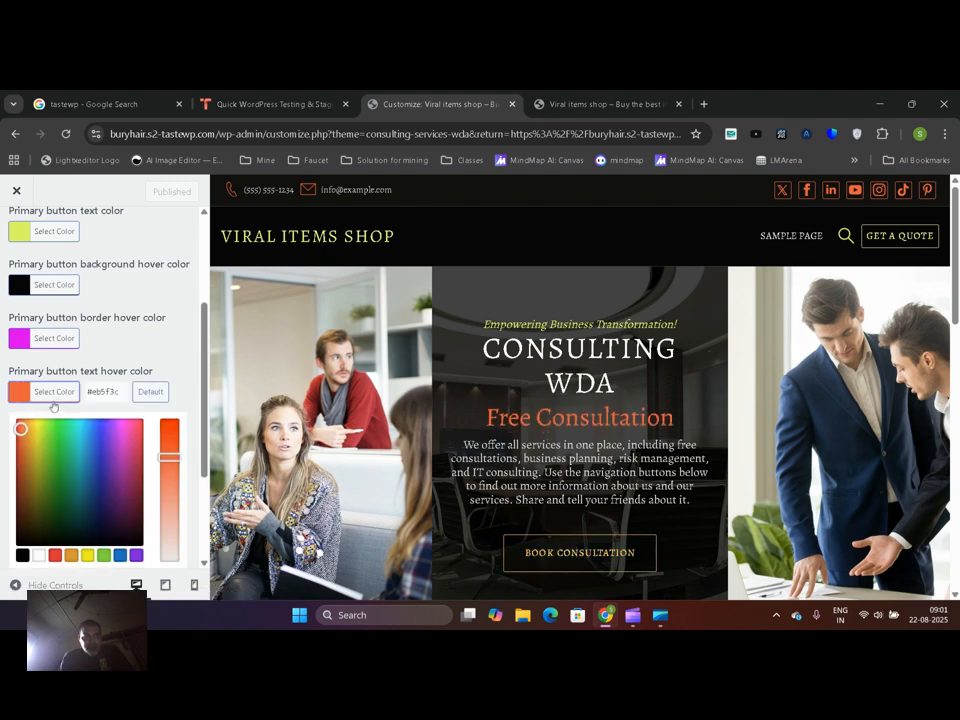
{"action": "left_click", "coordinate": [121, 436]}
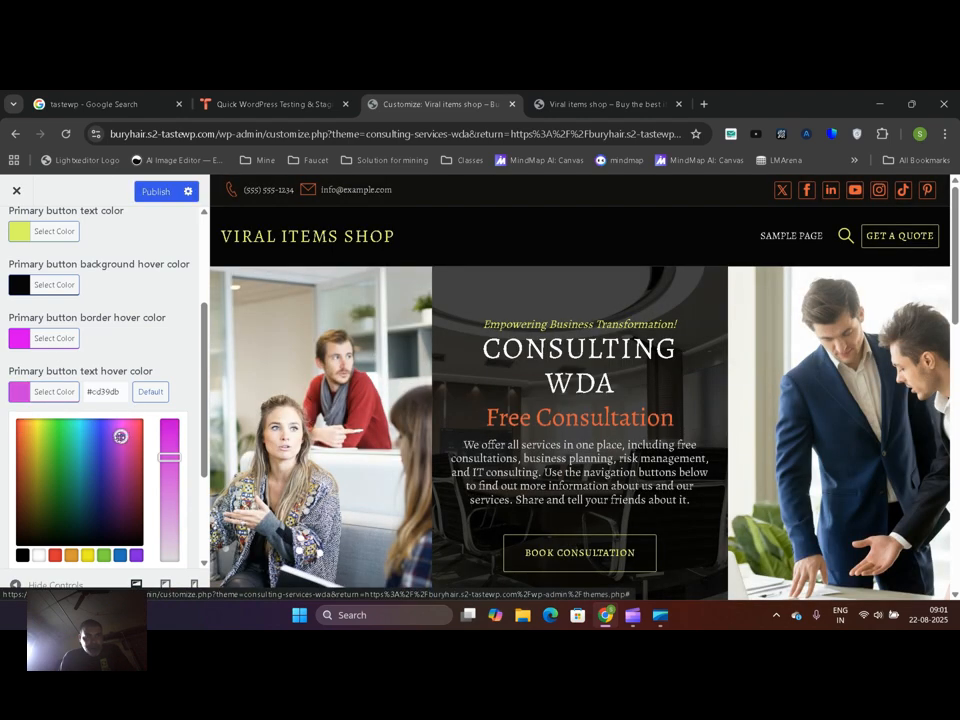
{"action": "mouse_move", "coordinate": [121, 436]}
{"action": "left_mouse_down"}
{"action": "mouse_move", "coordinate": [114, 463]}
{"action": "mouse_move", "coordinate": [124, 431]}
{"action": "left_mouse_up"}
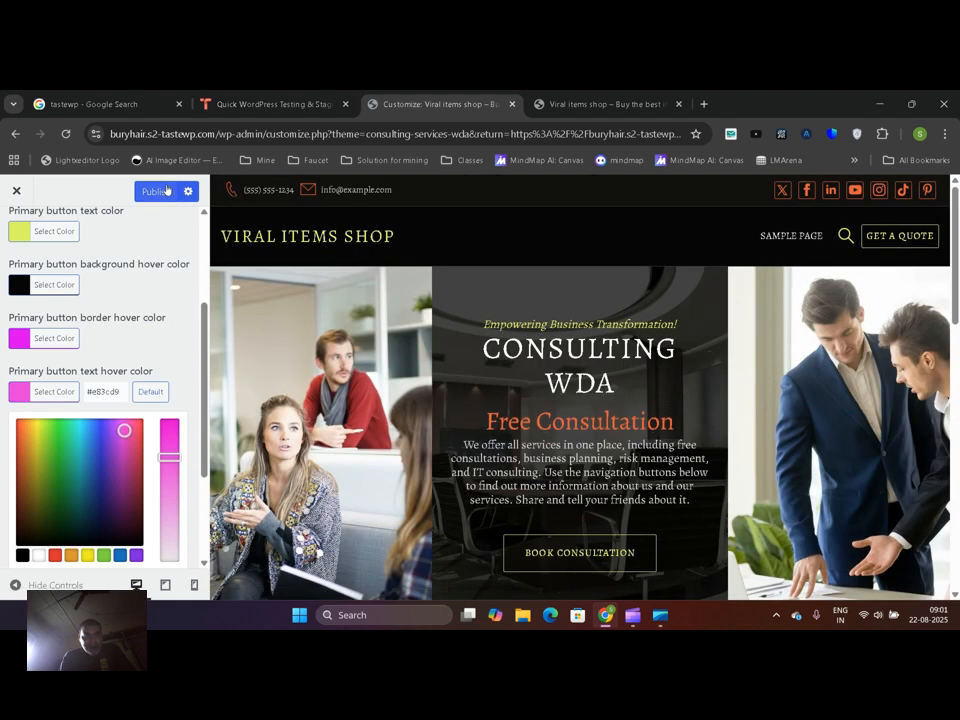
{"action": "left_click", "coordinate": [155, 191]}
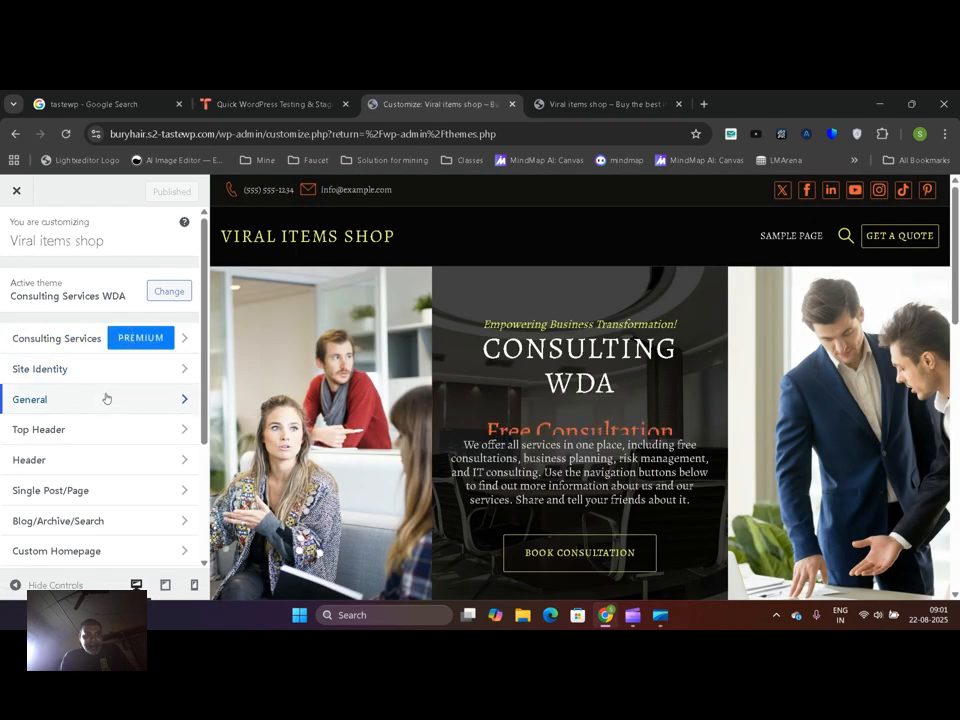
Switch the top header to the layout with centered contact and social icons, publish it, and check it on the reloaded front page
{"action": "left_click", "coordinate": [106, 427]}
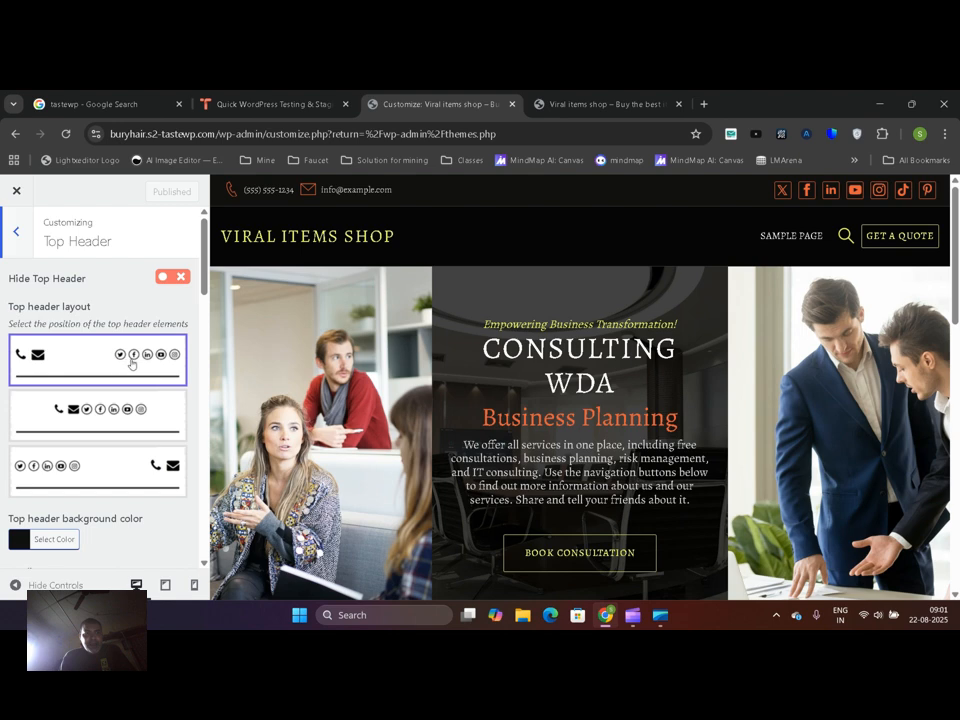
{"action": "left_click", "coordinate": [125, 410]}
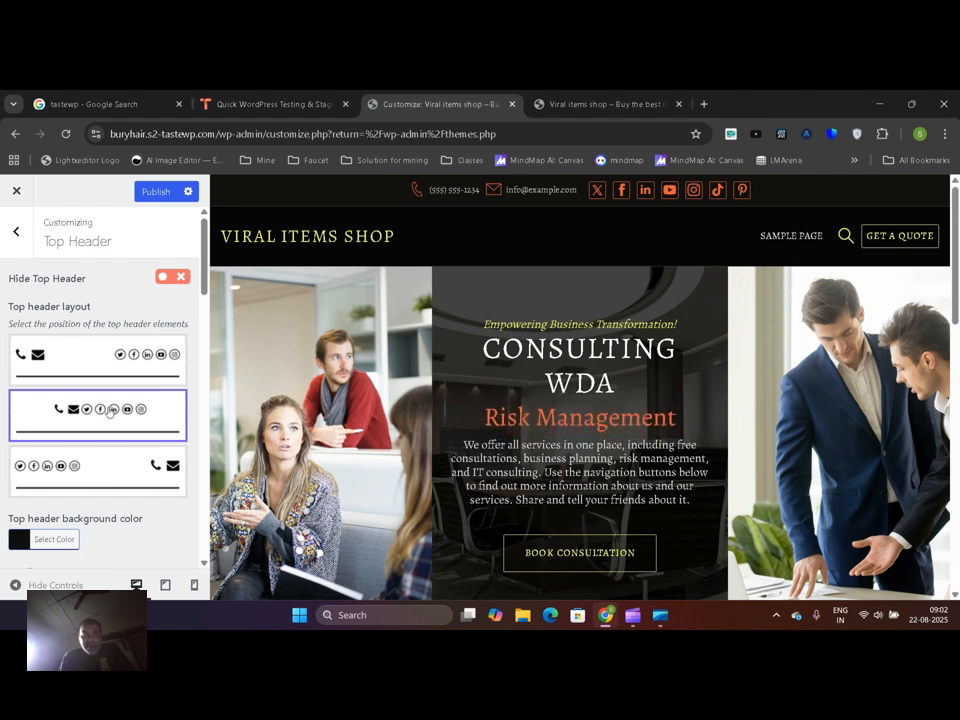
{"action": "left_click", "coordinate": [152, 192]}
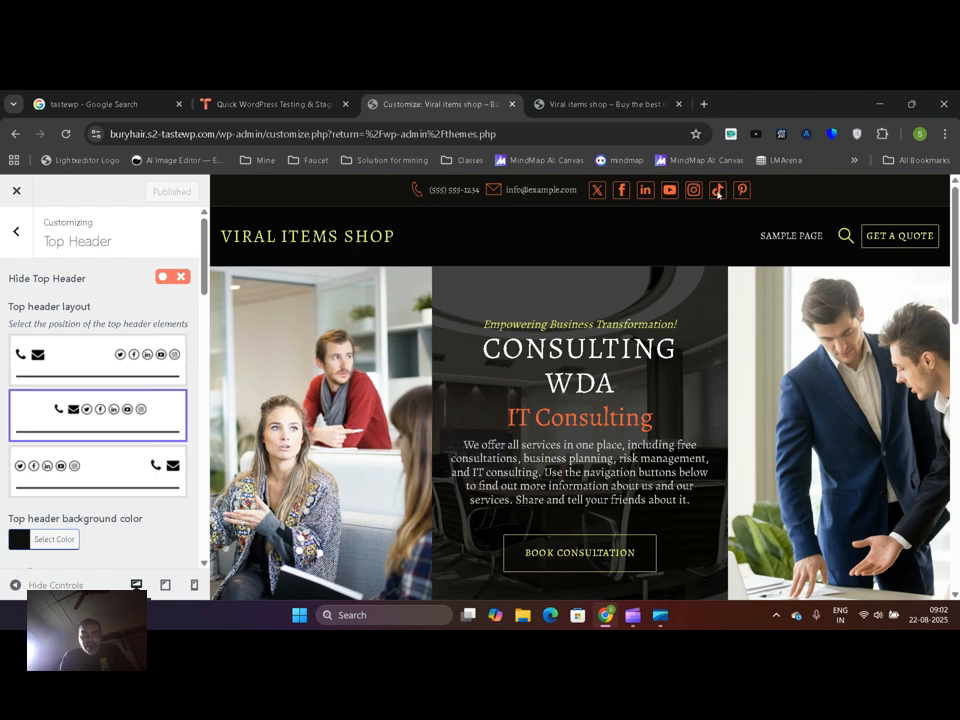
{"action": "left_click", "coordinate": [600, 104]}
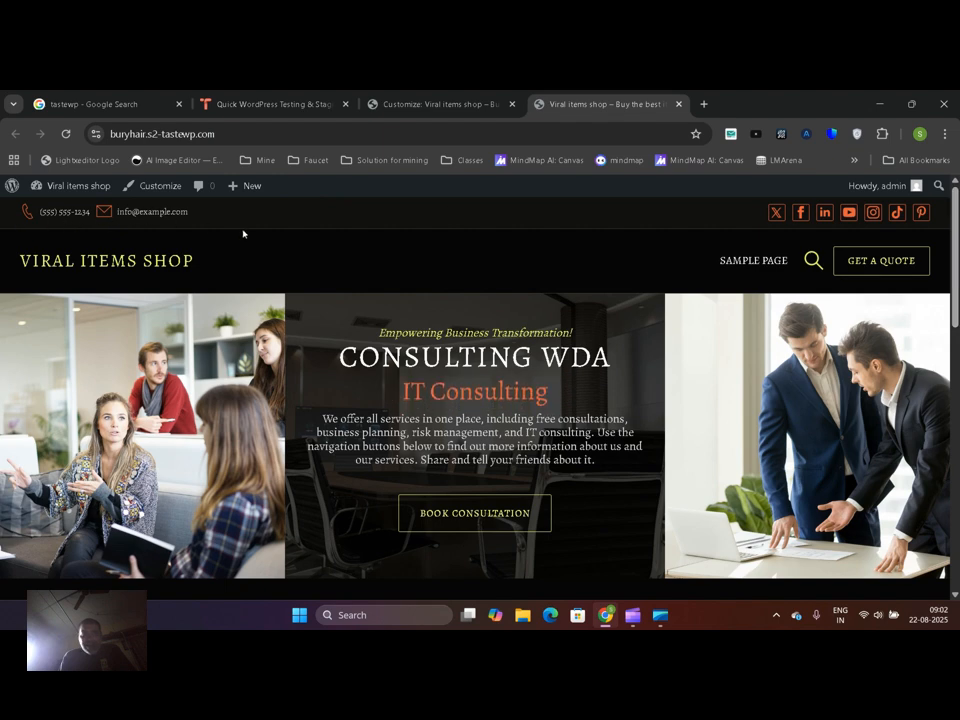
{"action": "left_click", "coordinate": [72, 135]}
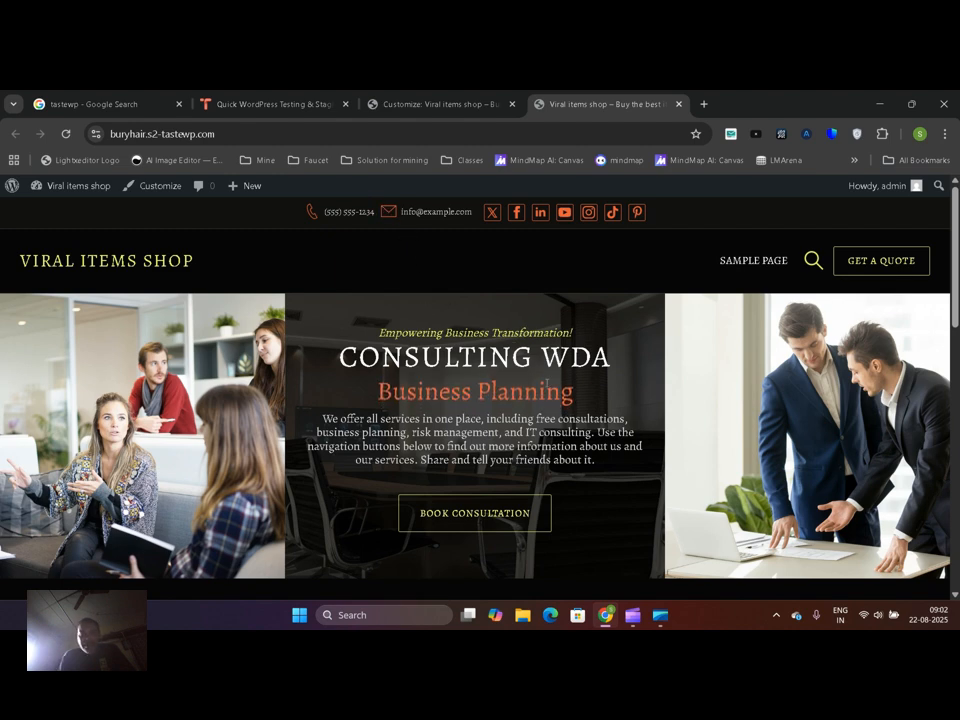
{"action": "left_click", "coordinate": [635, 618]}
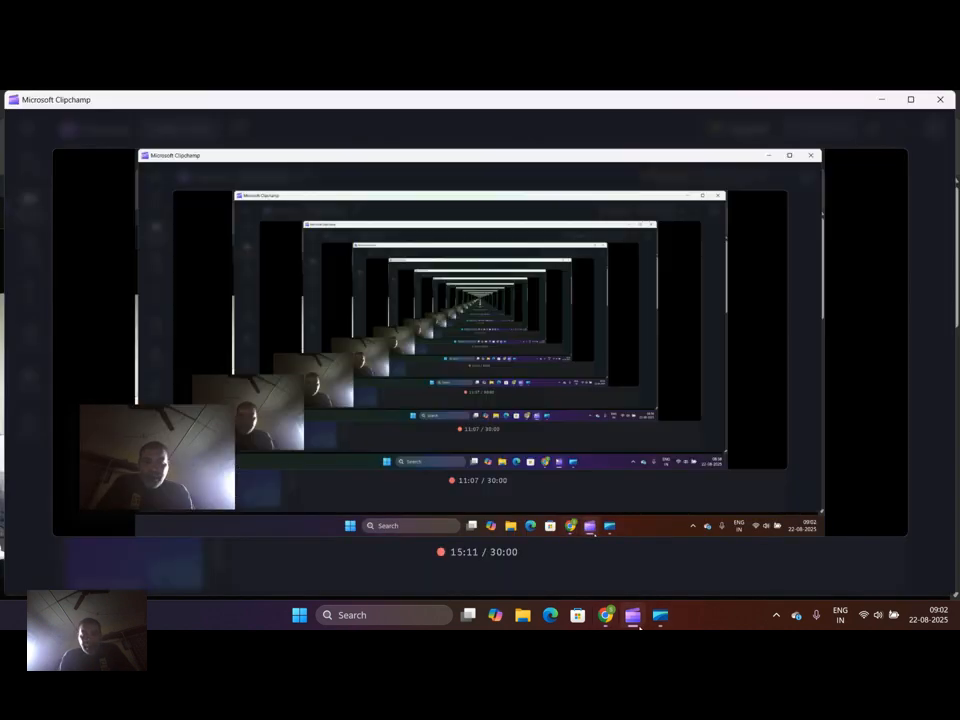